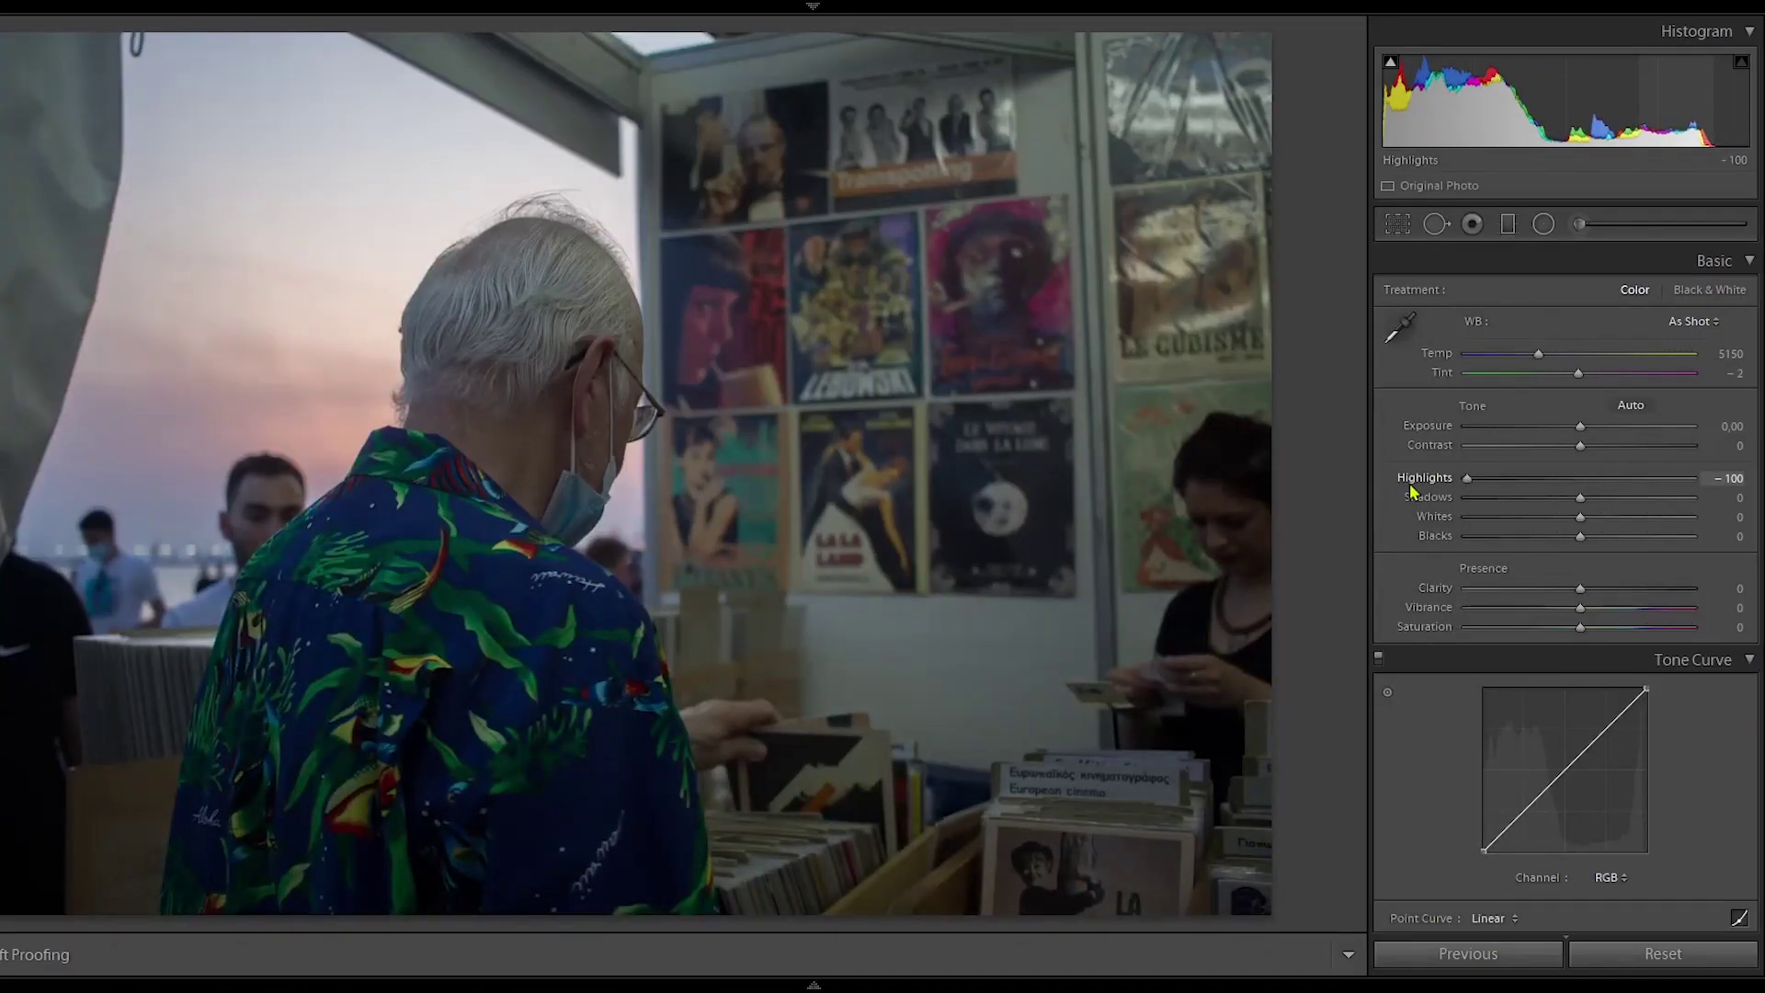
# Lift Shadows to +86 and Exposure to +0.48, then crop to 16 x 9 and straighten
pyautogui.moveTo(1580, 497); pyautogui.dragTo(1676, 497)
pyautogui.moveTo(1580, 426); pyautogui.dragTo(1590, 425)
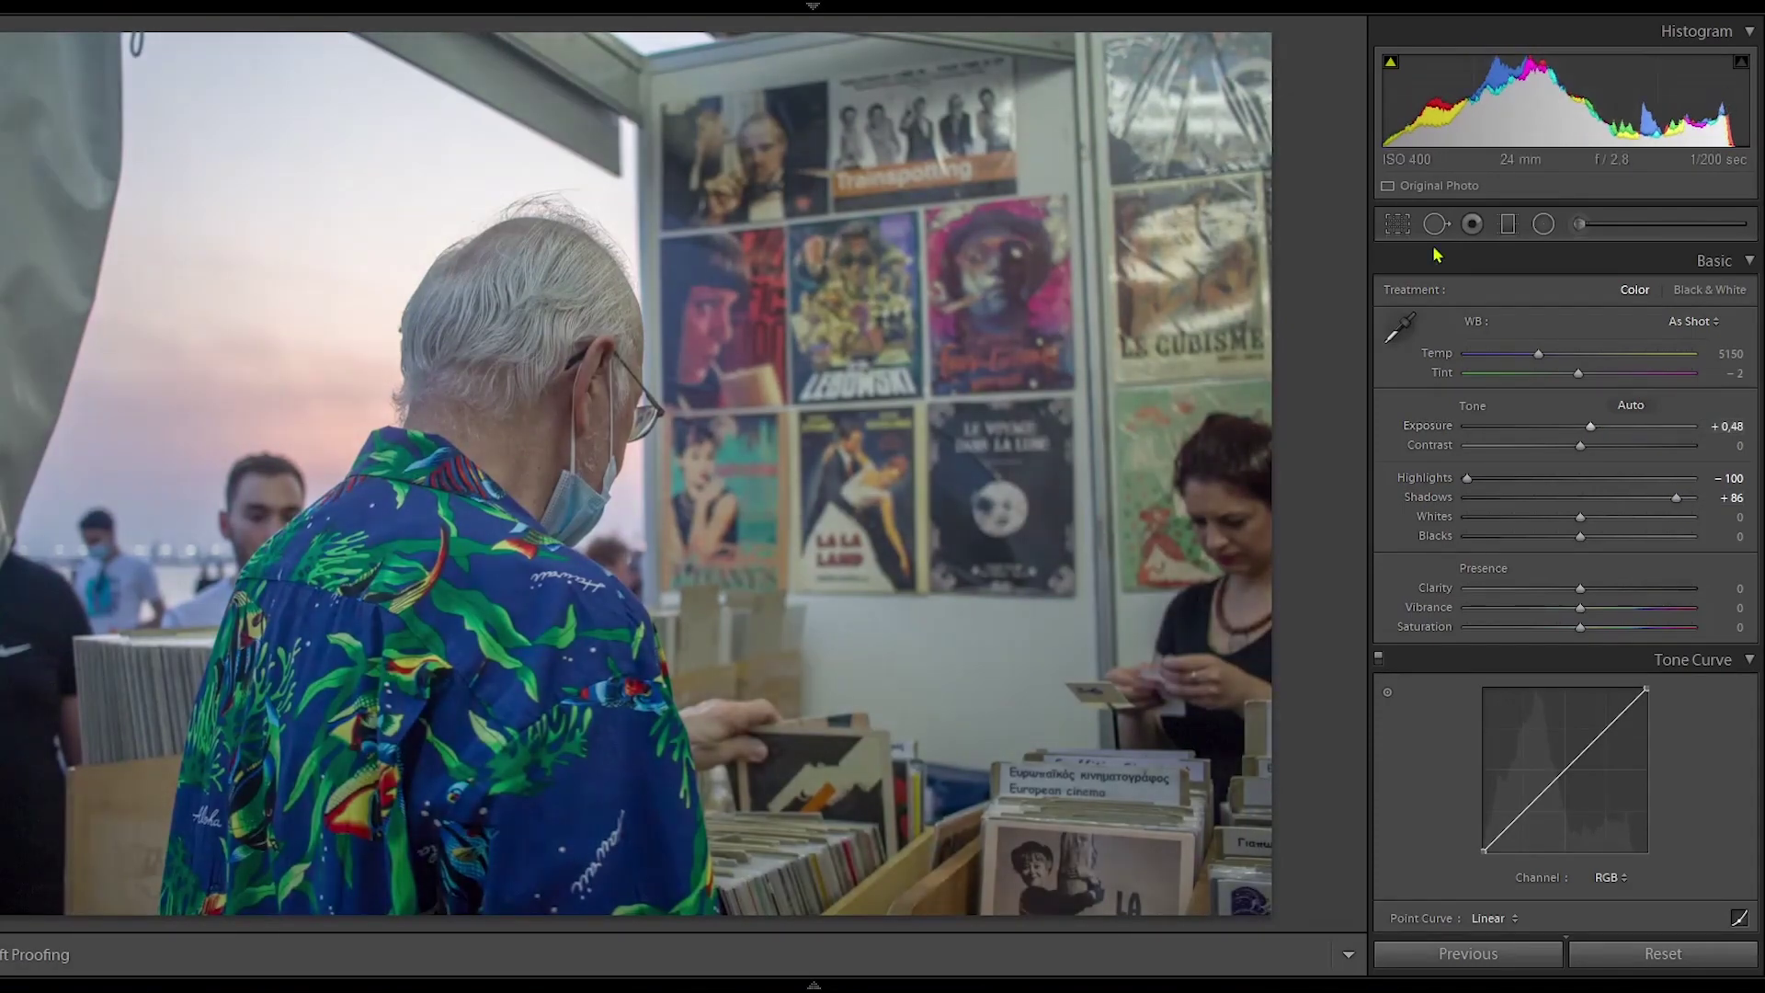
pyautogui.press('r')
pyautogui.click(1691, 294)
pyautogui.click(1562, 540)
pyautogui.moveTo(826, 601); pyautogui.dragTo(863, 598)
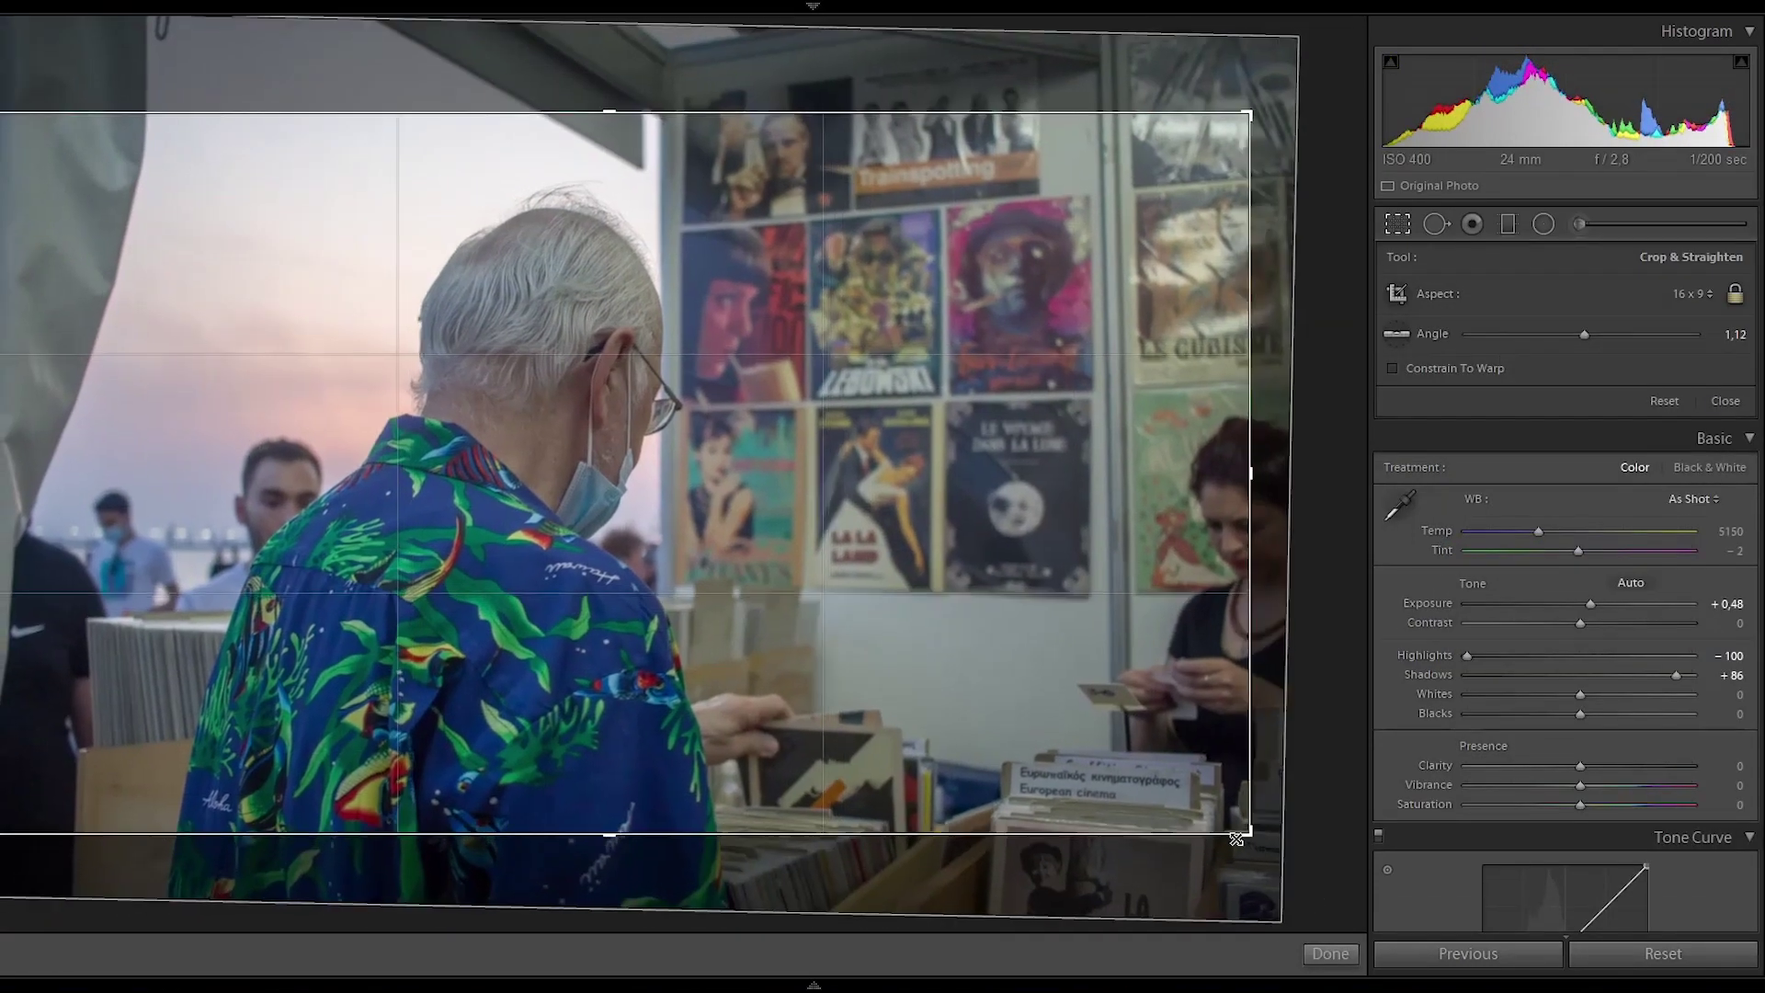
pyautogui.moveTo(1160, 66); pyautogui.dragTo(1166, 84)
pyautogui.moveTo(715, 763); pyautogui.dragTo(714, 767)
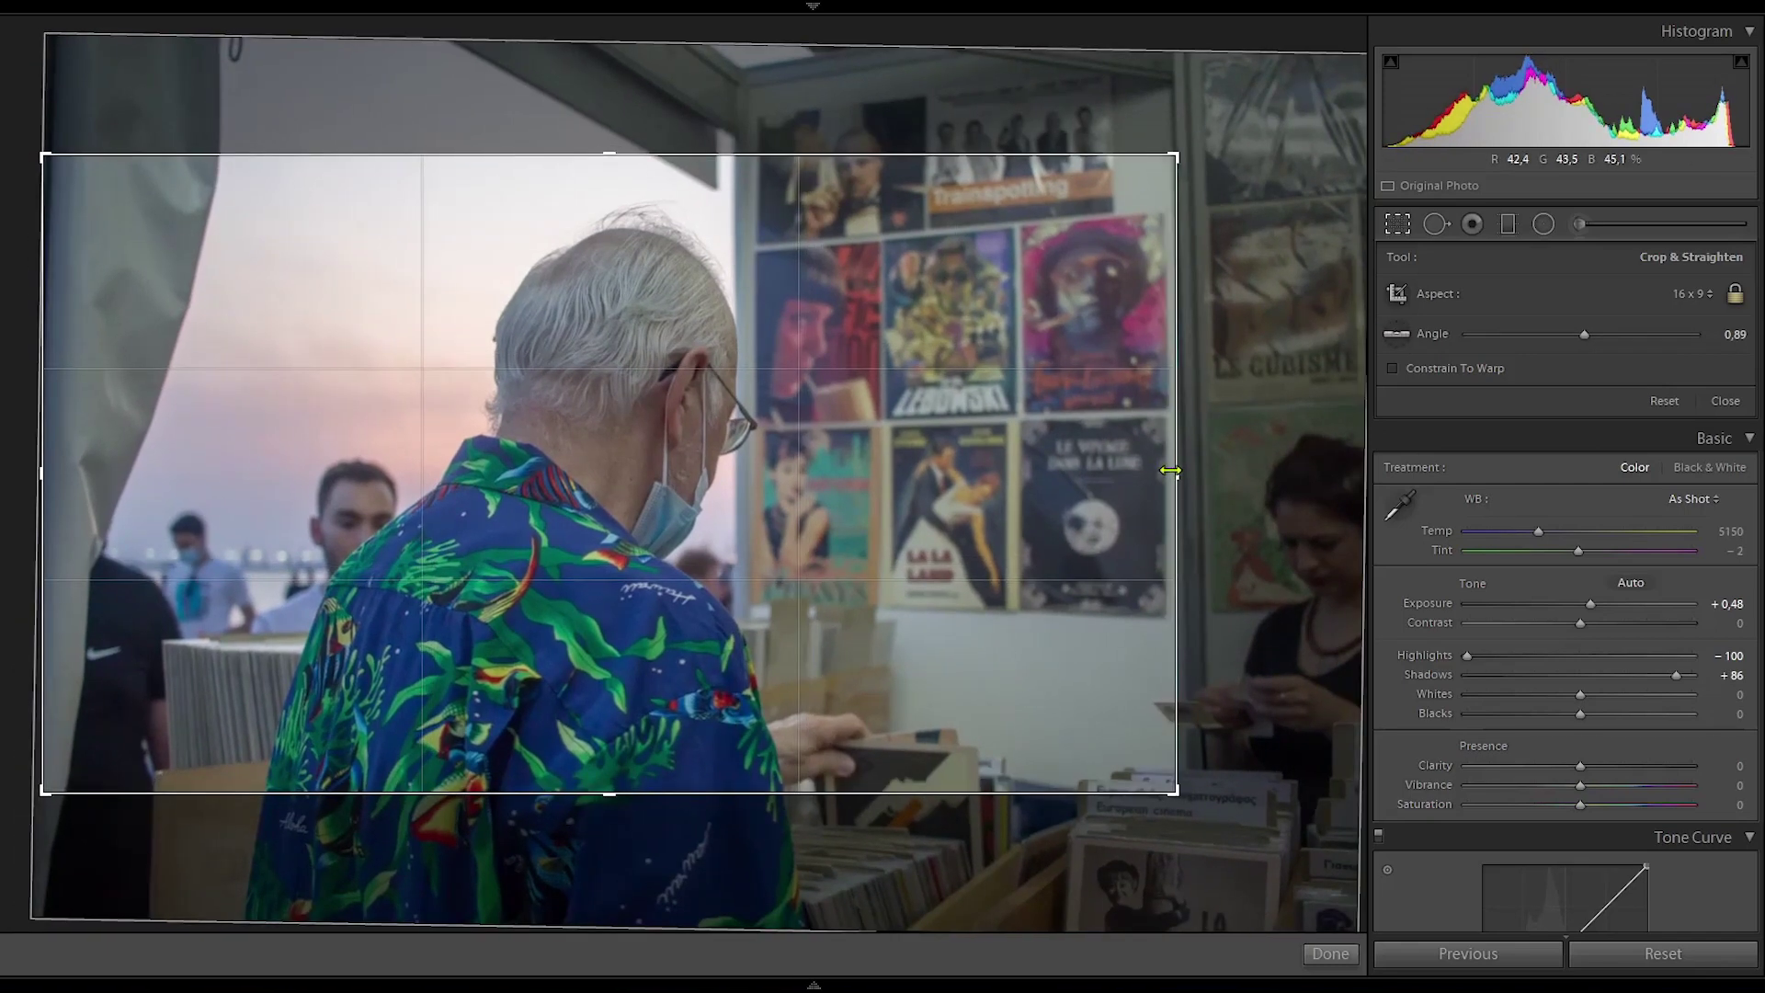
# Apply the crop, lower exposure slightly, dip the tone-curve highlights and set Clarity to -25
pyautogui.click(1330, 953)
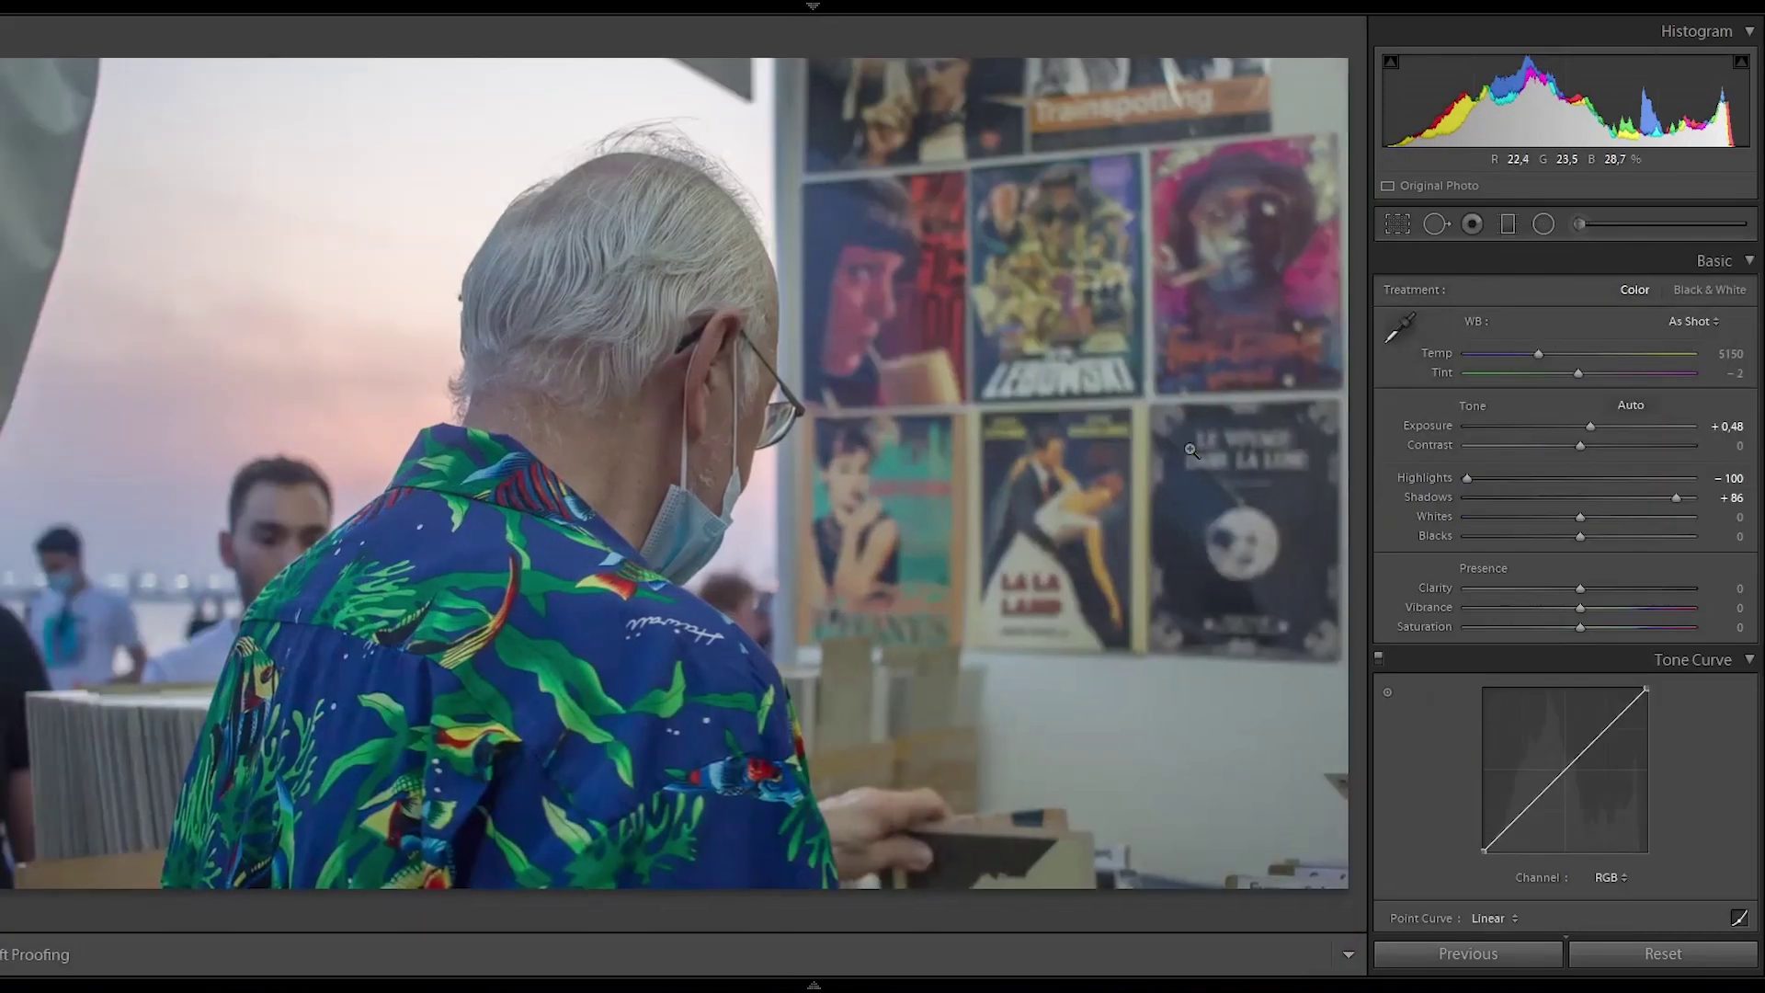
pyautogui.moveTo(1593, 429); pyautogui.dragTo(1588, 429)
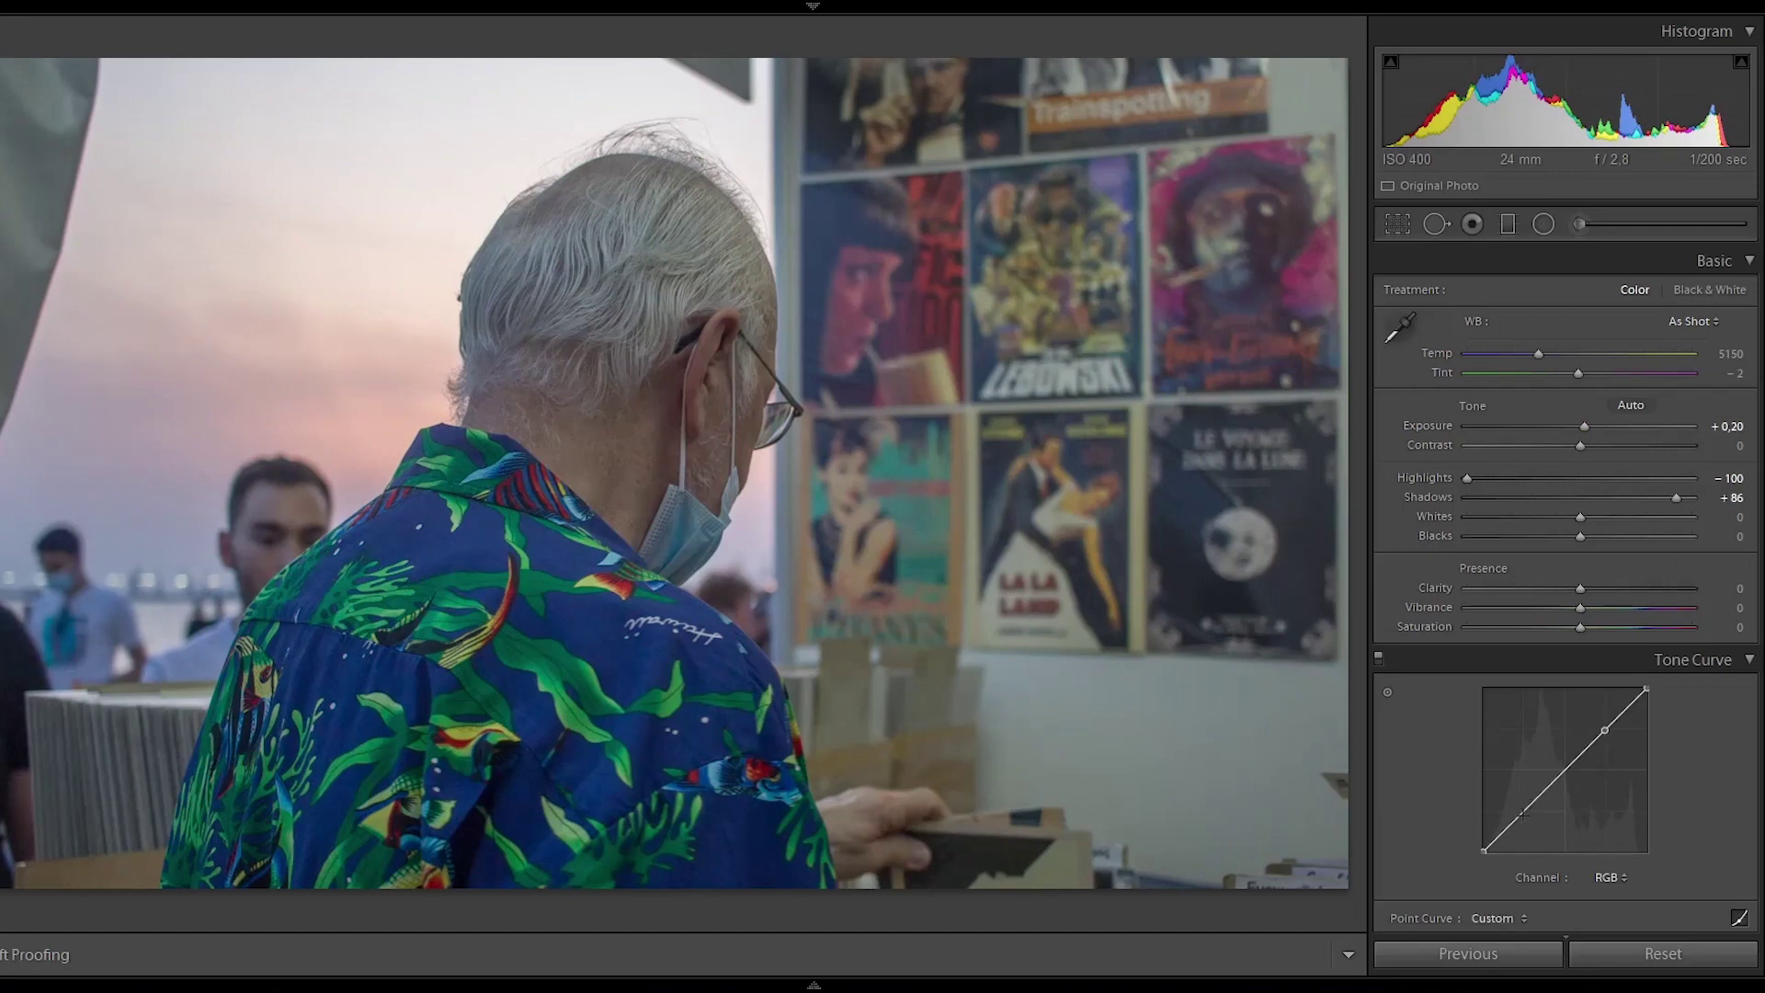
pyautogui.moveTo(1645, 687); pyautogui.dragTo(1645, 701)
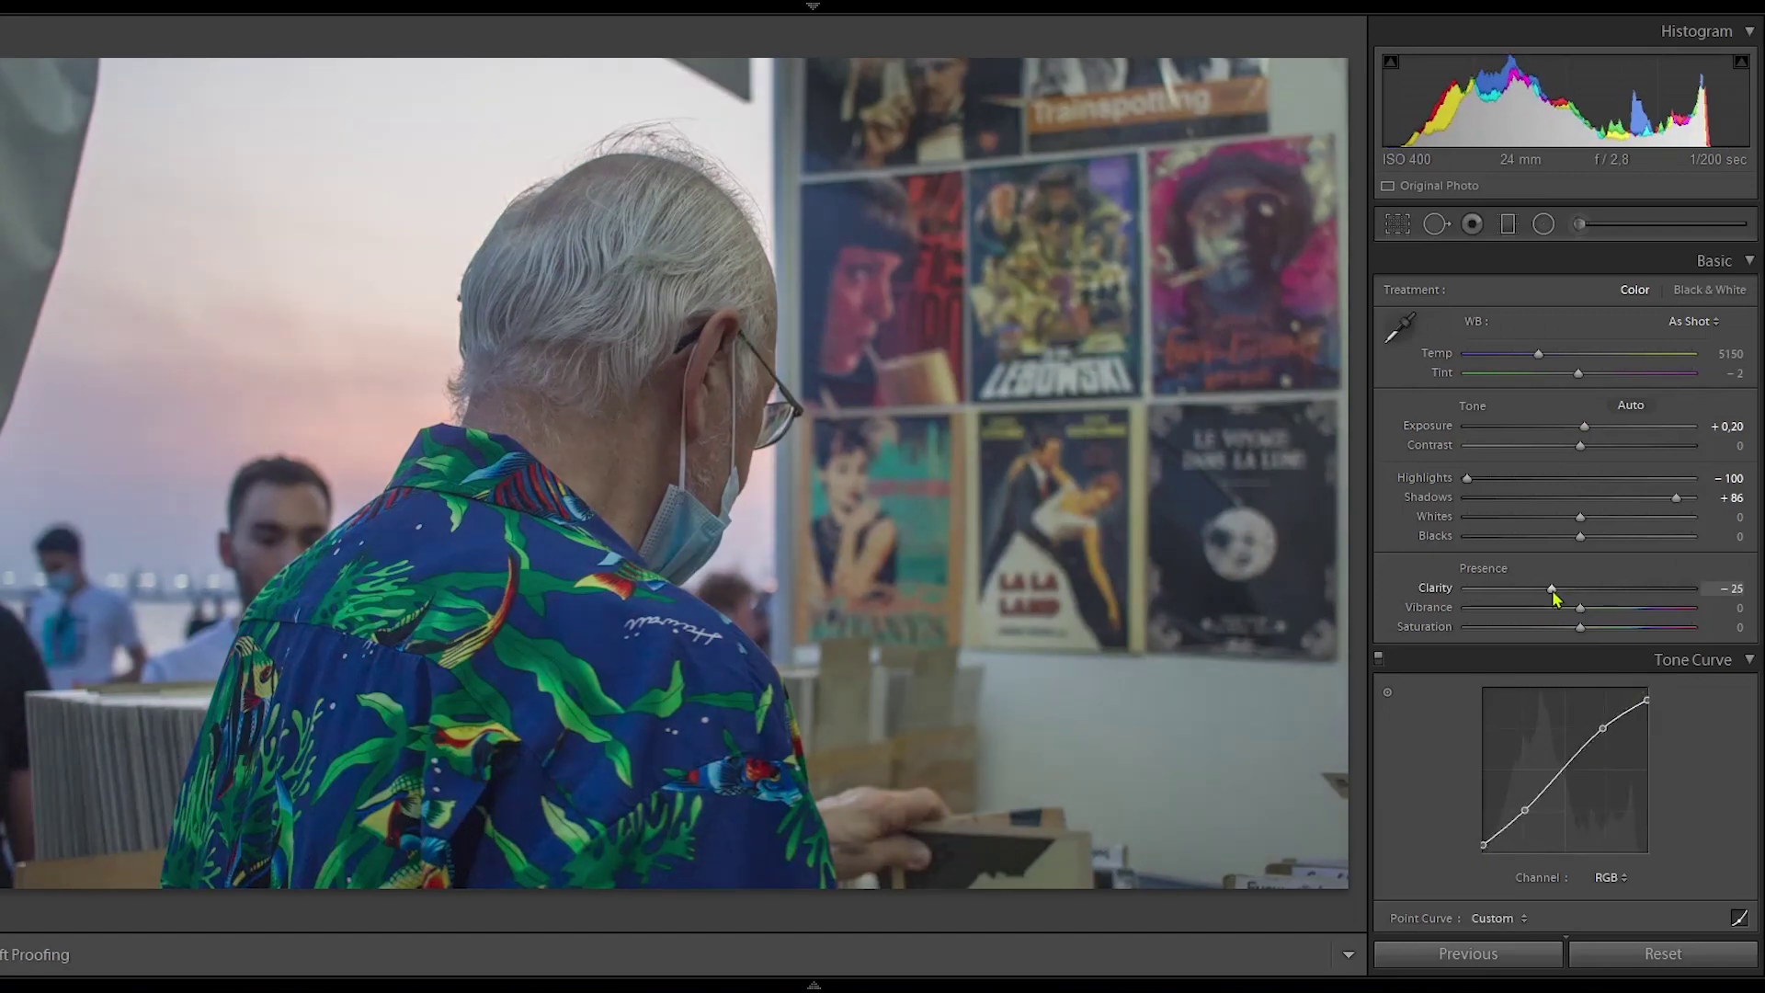
pyautogui.moveTo(1553, 597); pyautogui.dragTo(1560, 605)
# In HSL, set Green hue -100, Aqua -37, Blue +13 and brighten the red, orange, yellow and green luminance
pyautogui.scroll(-5, 1641, 751)
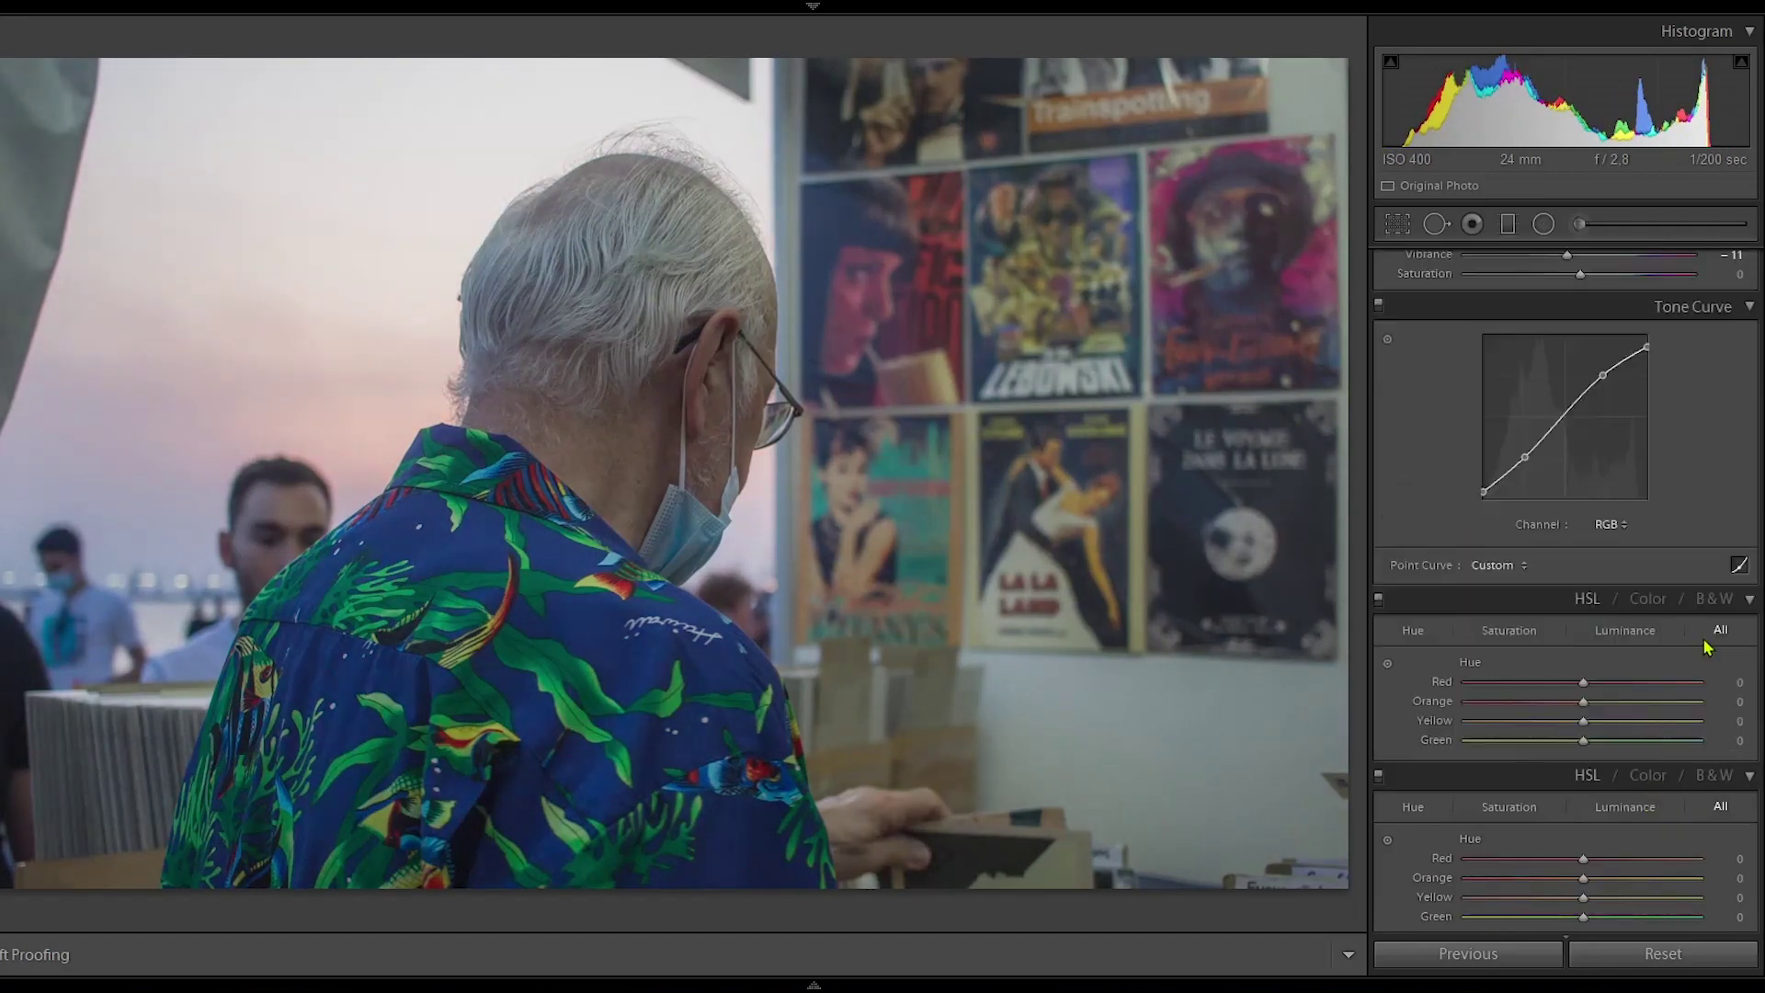
pyautogui.click(1606, 524)
pyautogui.click(1549, 598)
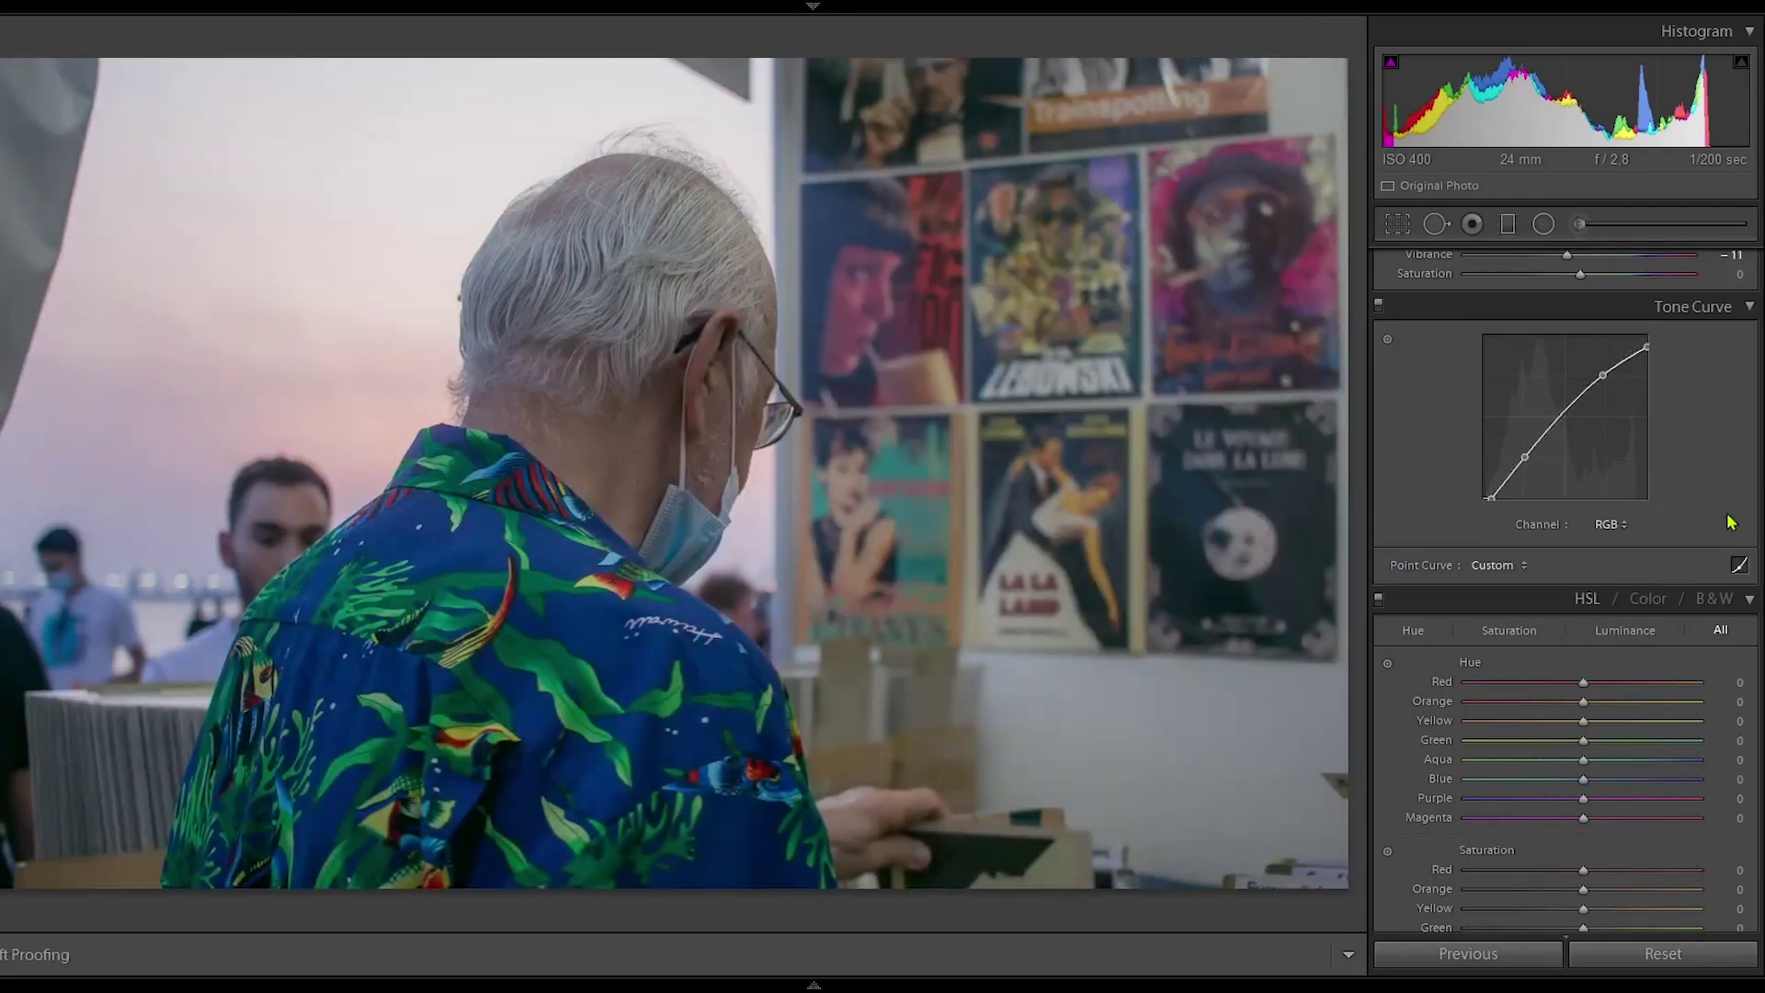
pyautogui.scroll(-2, 1562, 735)
pyautogui.moveTo(1583, 602); pyautogui.dragTo(1550, 602)
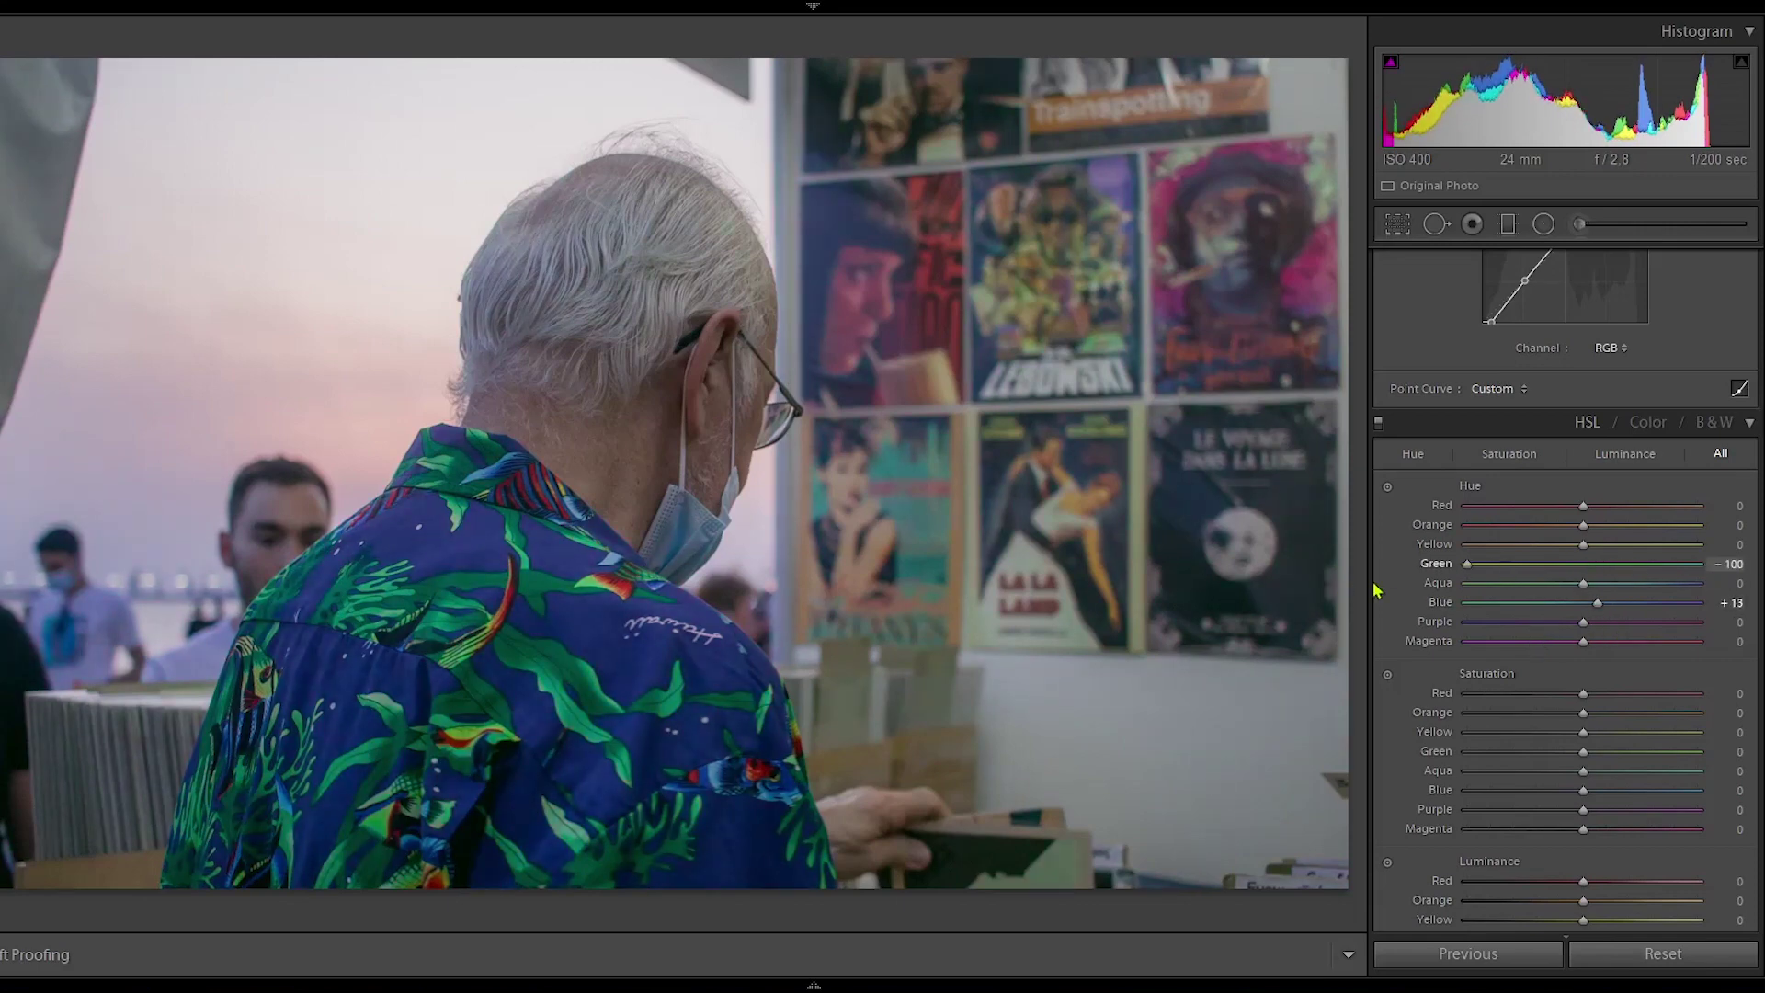
pyautogui.scroll(-2, 1699, 617)
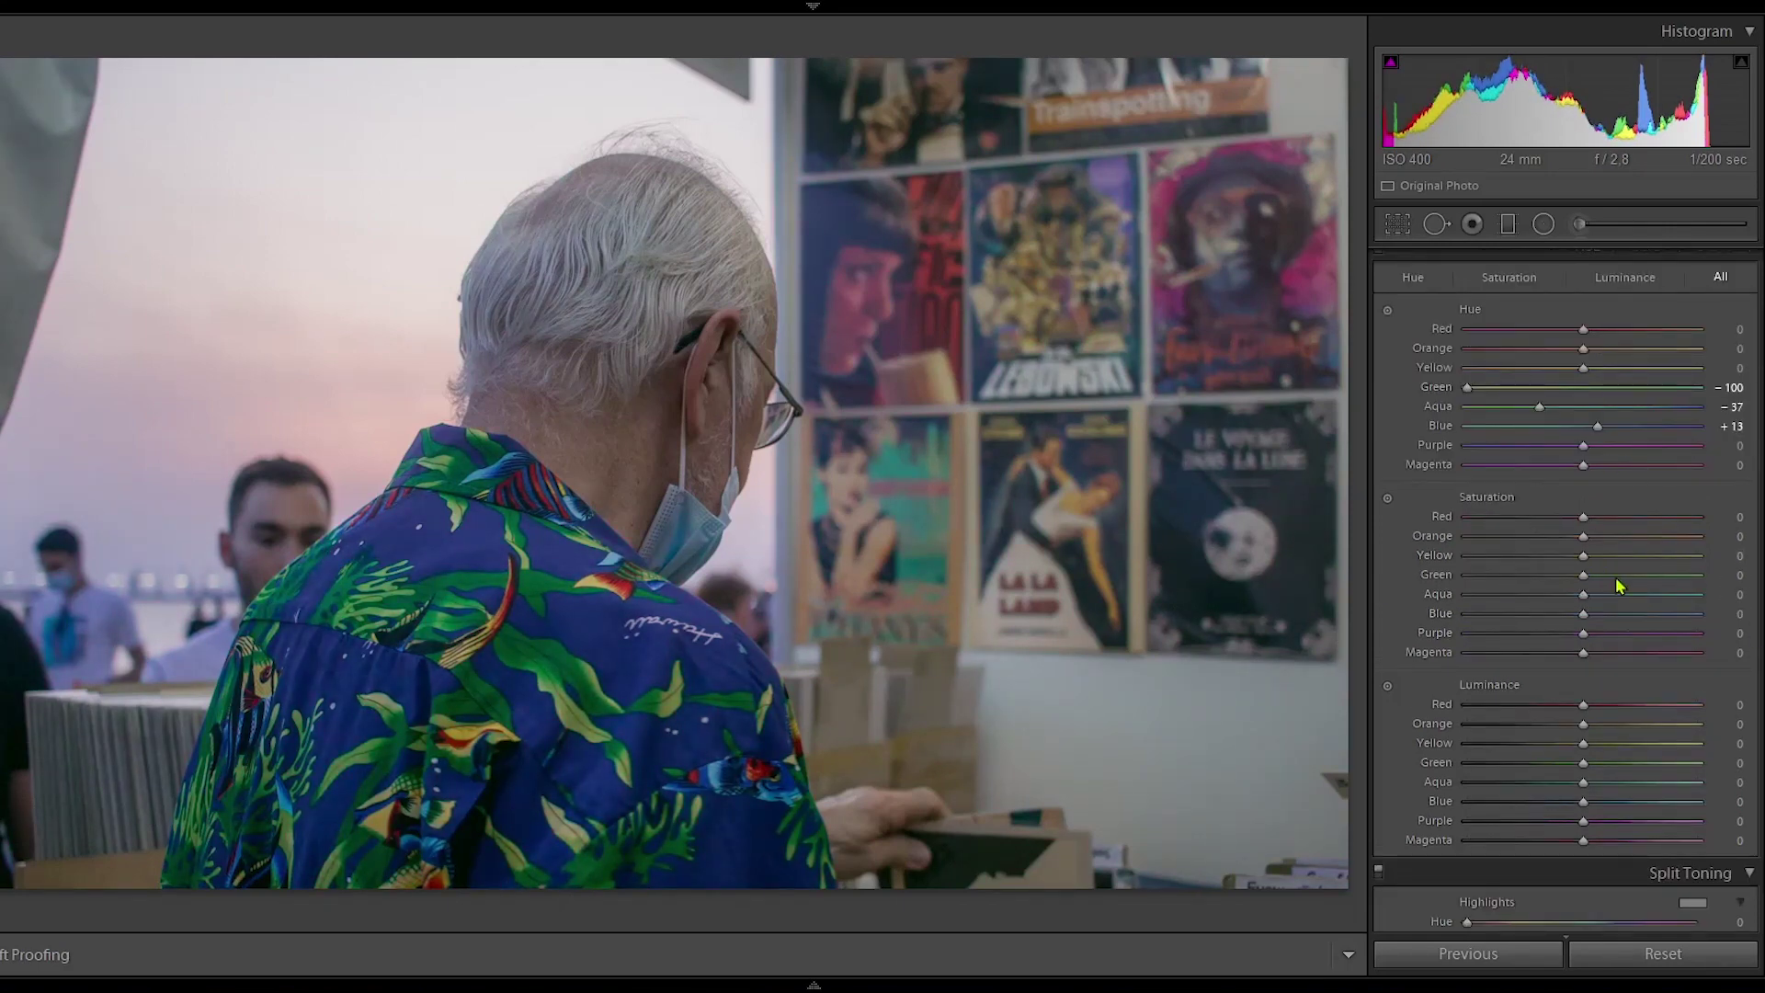
pyautogui.moveTo(1583, 723); pyautogui.dragTo(1668, 744)
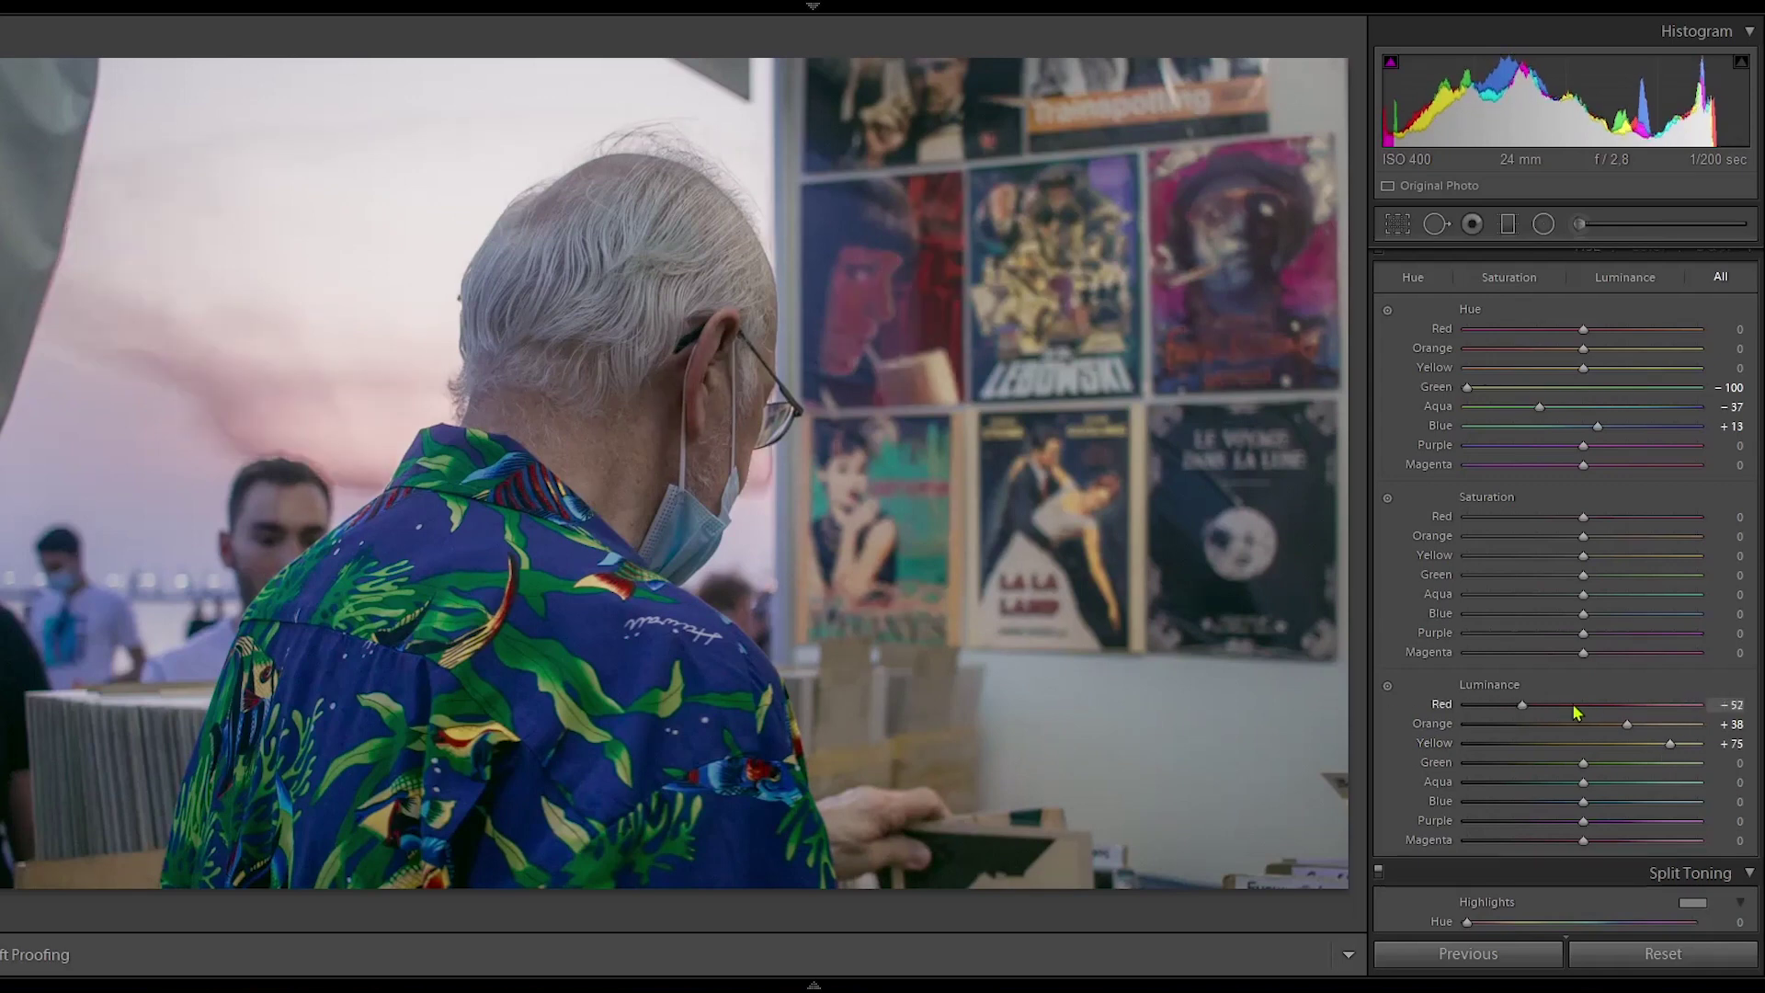
pyautogui.moveTo(1583, 704); pyautogui.dragTo(1627, 704)
pyautogui.moveTo(1582, 763); pyautogui.dragTo(1694, 763)
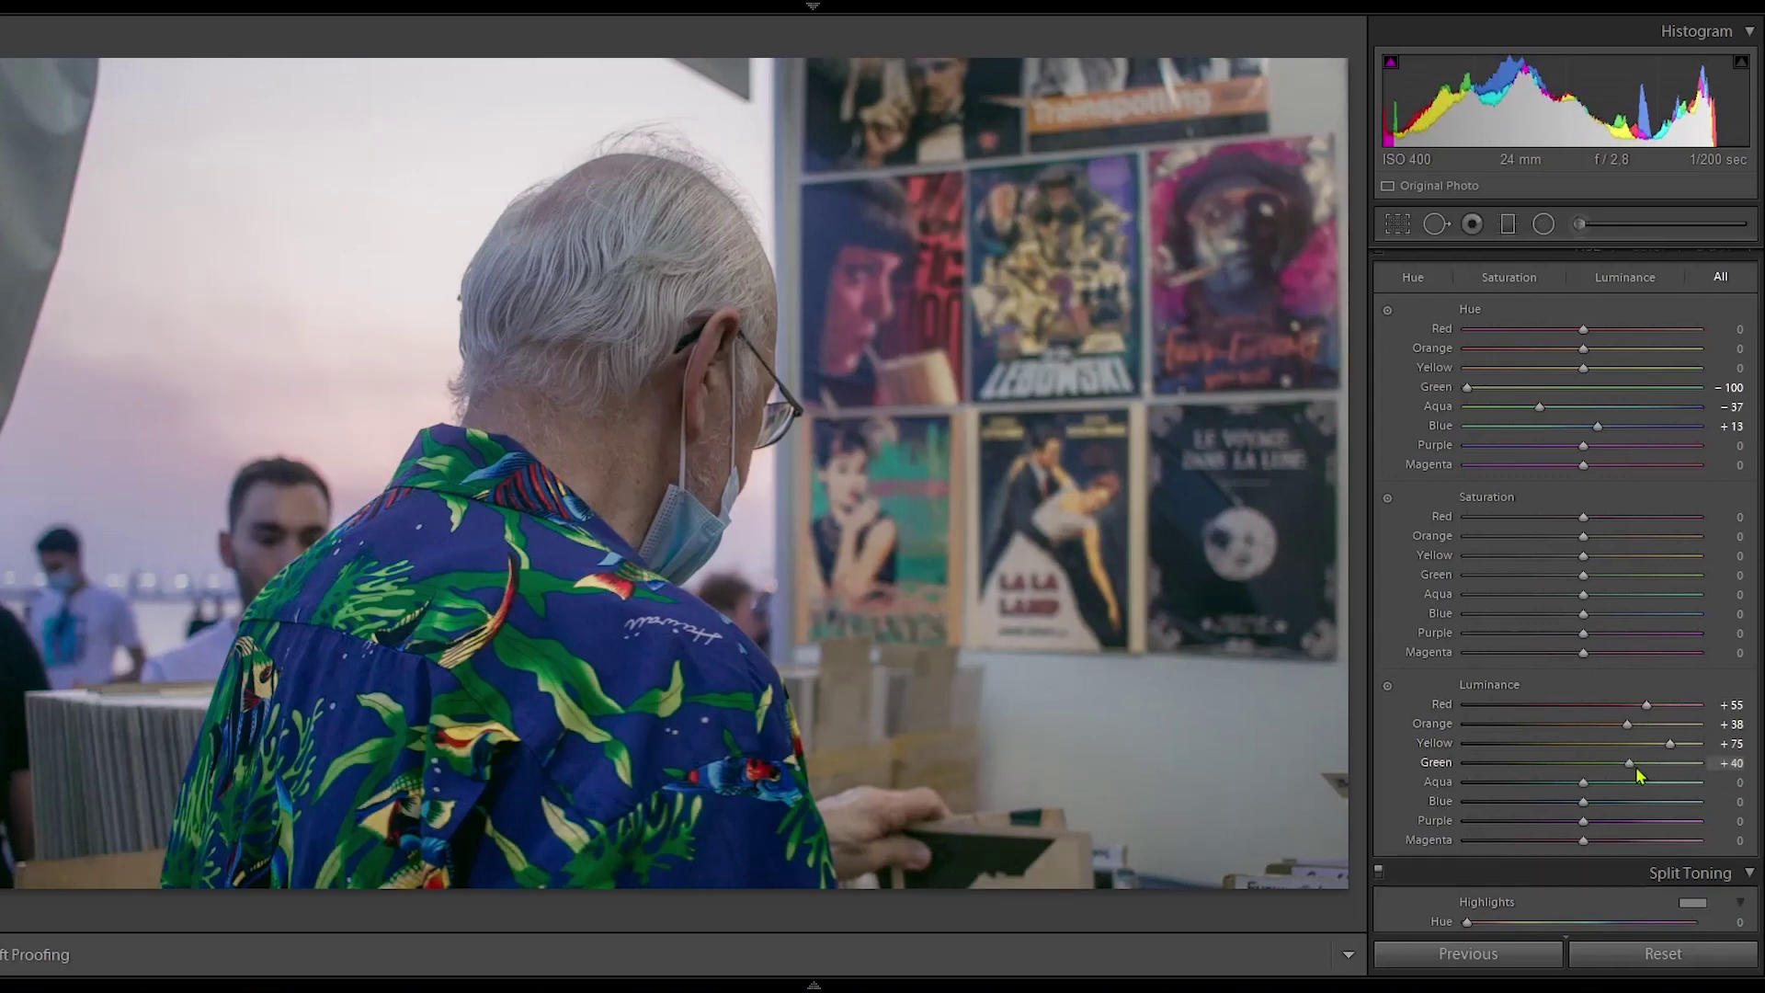
pyautogui.moveTo(1583, 781)
pyautogui.mouseDown()
pyautogui.moveTo(1622, 782)
pyautogui.moveTo(1559, 801)
pyautogui.moveTo(1622, 847)
pyautogui.mouseUp()
pyautogui.scroll(-10, 1627, 798)
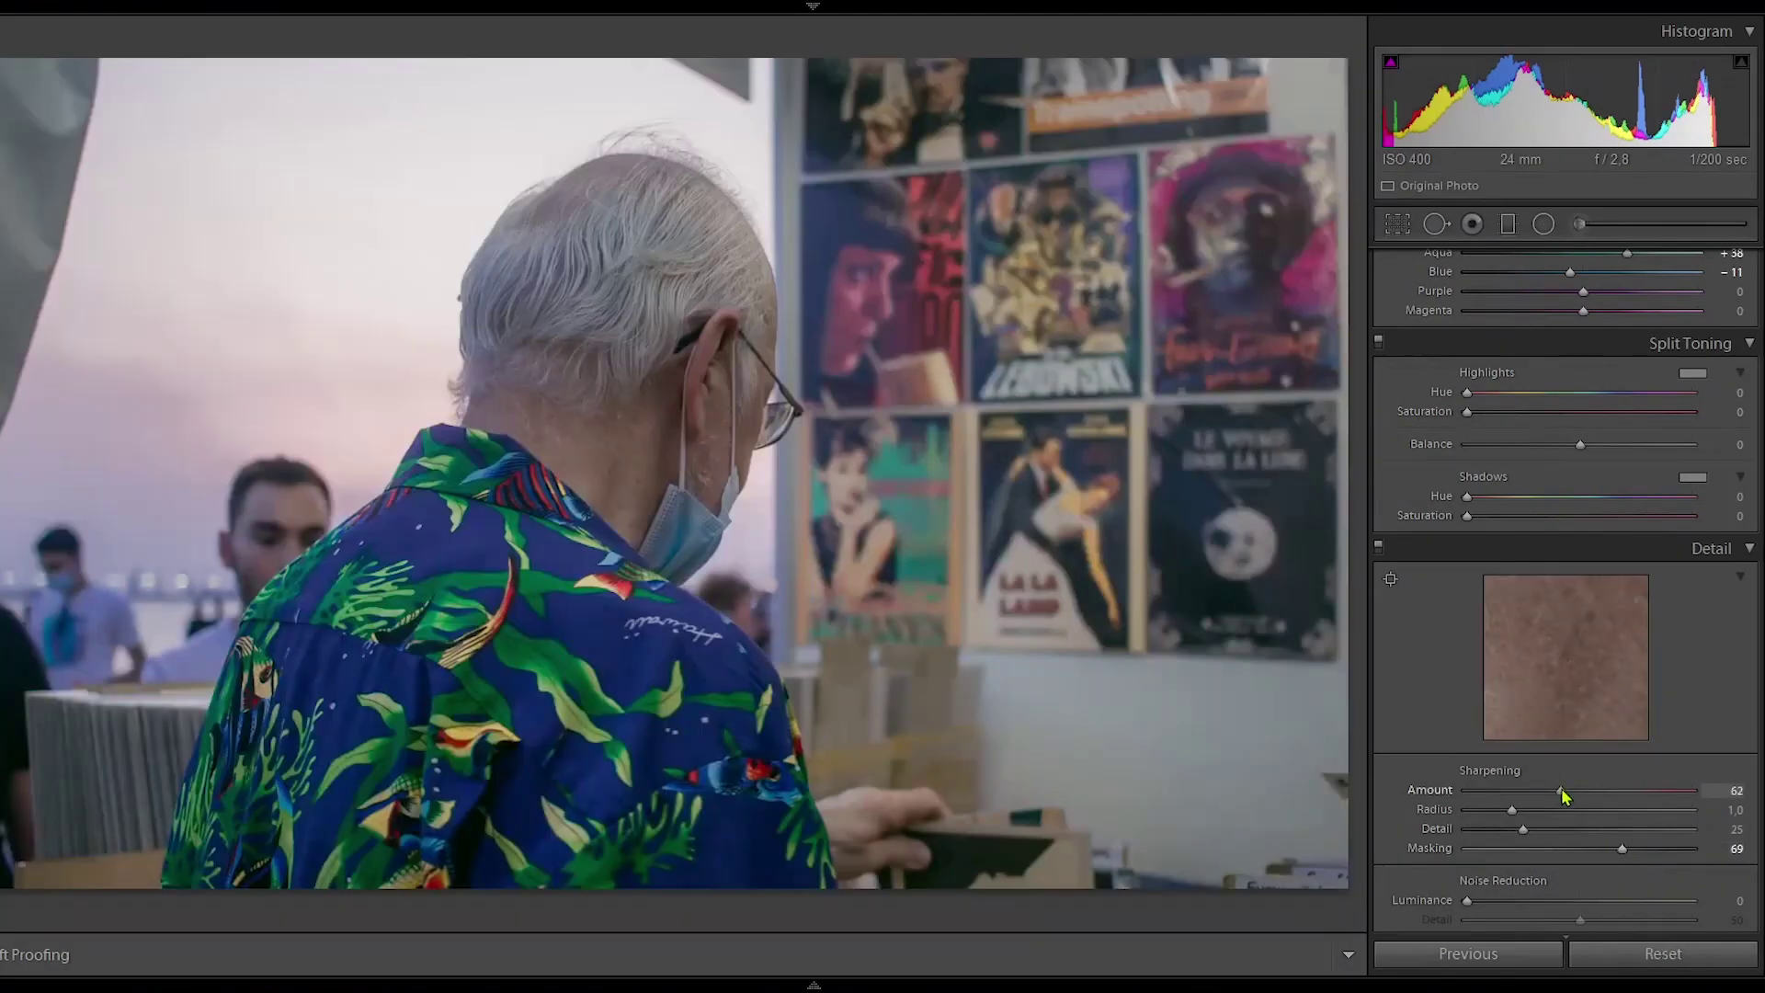
# Raise the sharpening Amount to 66 and inspect detail on the man's head up close
pyautogui.moveTo(1562, 792); pyautogui.dragTo(1566, 793)
pyautogui.click(745, 298)
pyautogui.click(873, 491)
pyautogui.scroll(-5, 1541, 620)
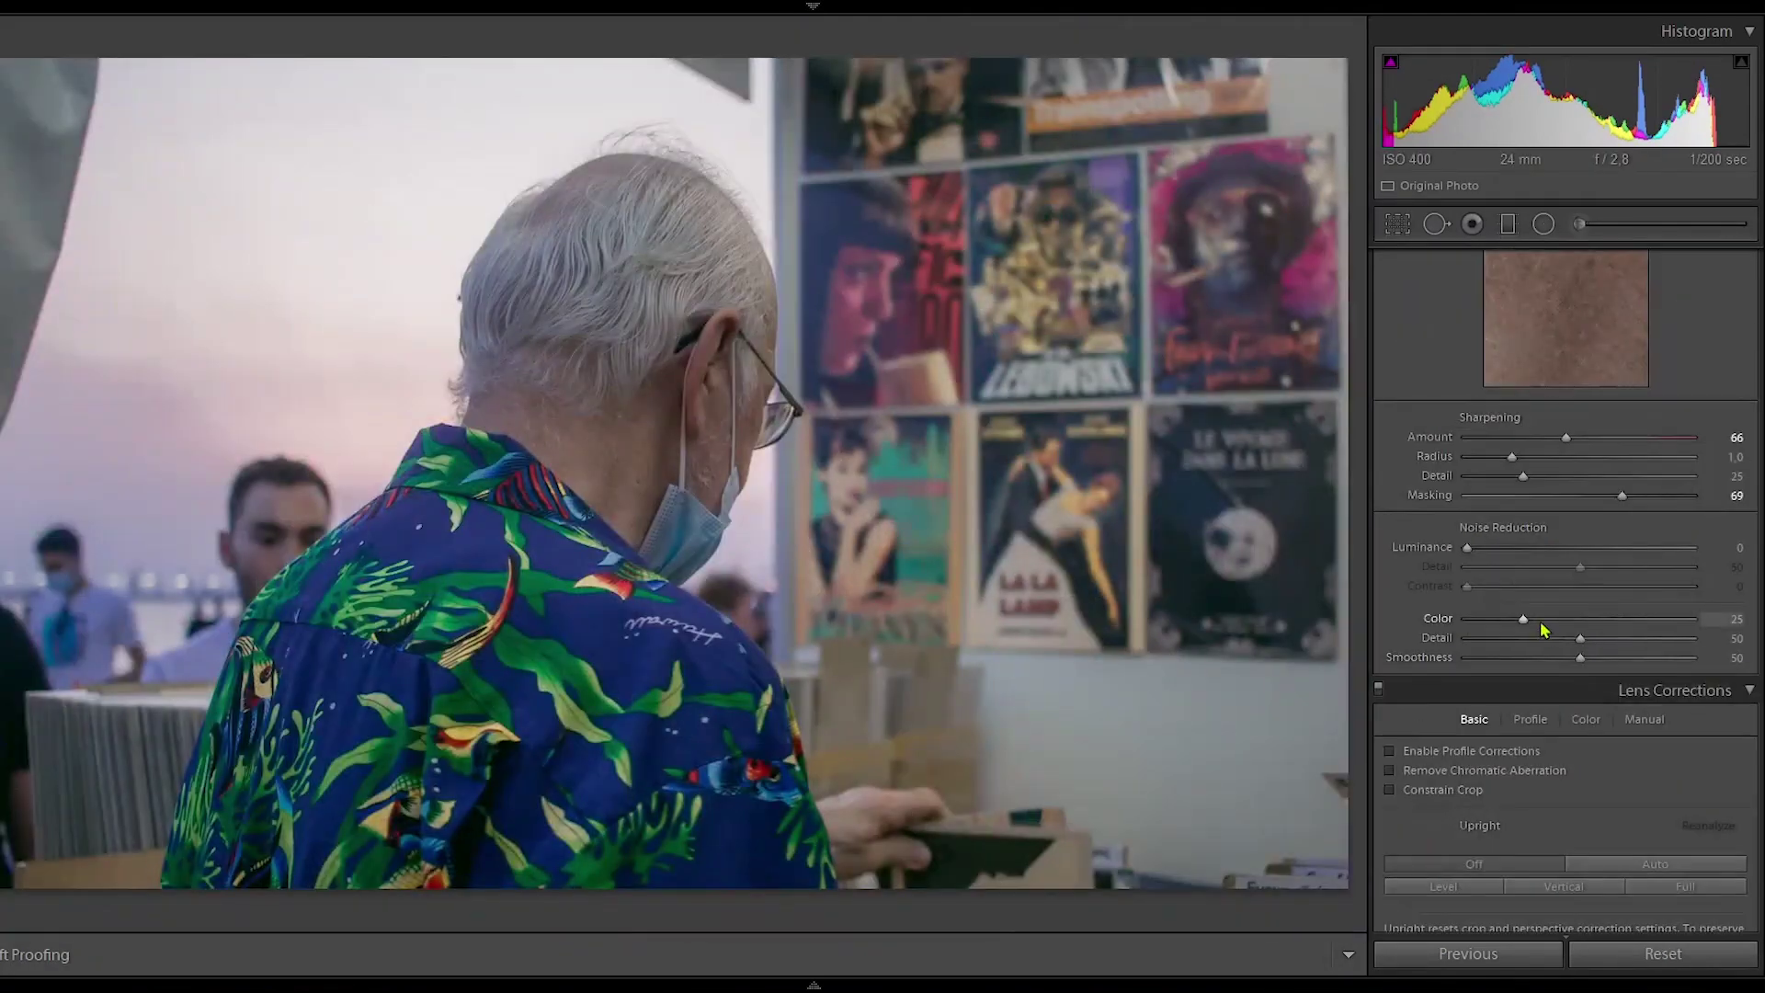
pyautogui.press('z')
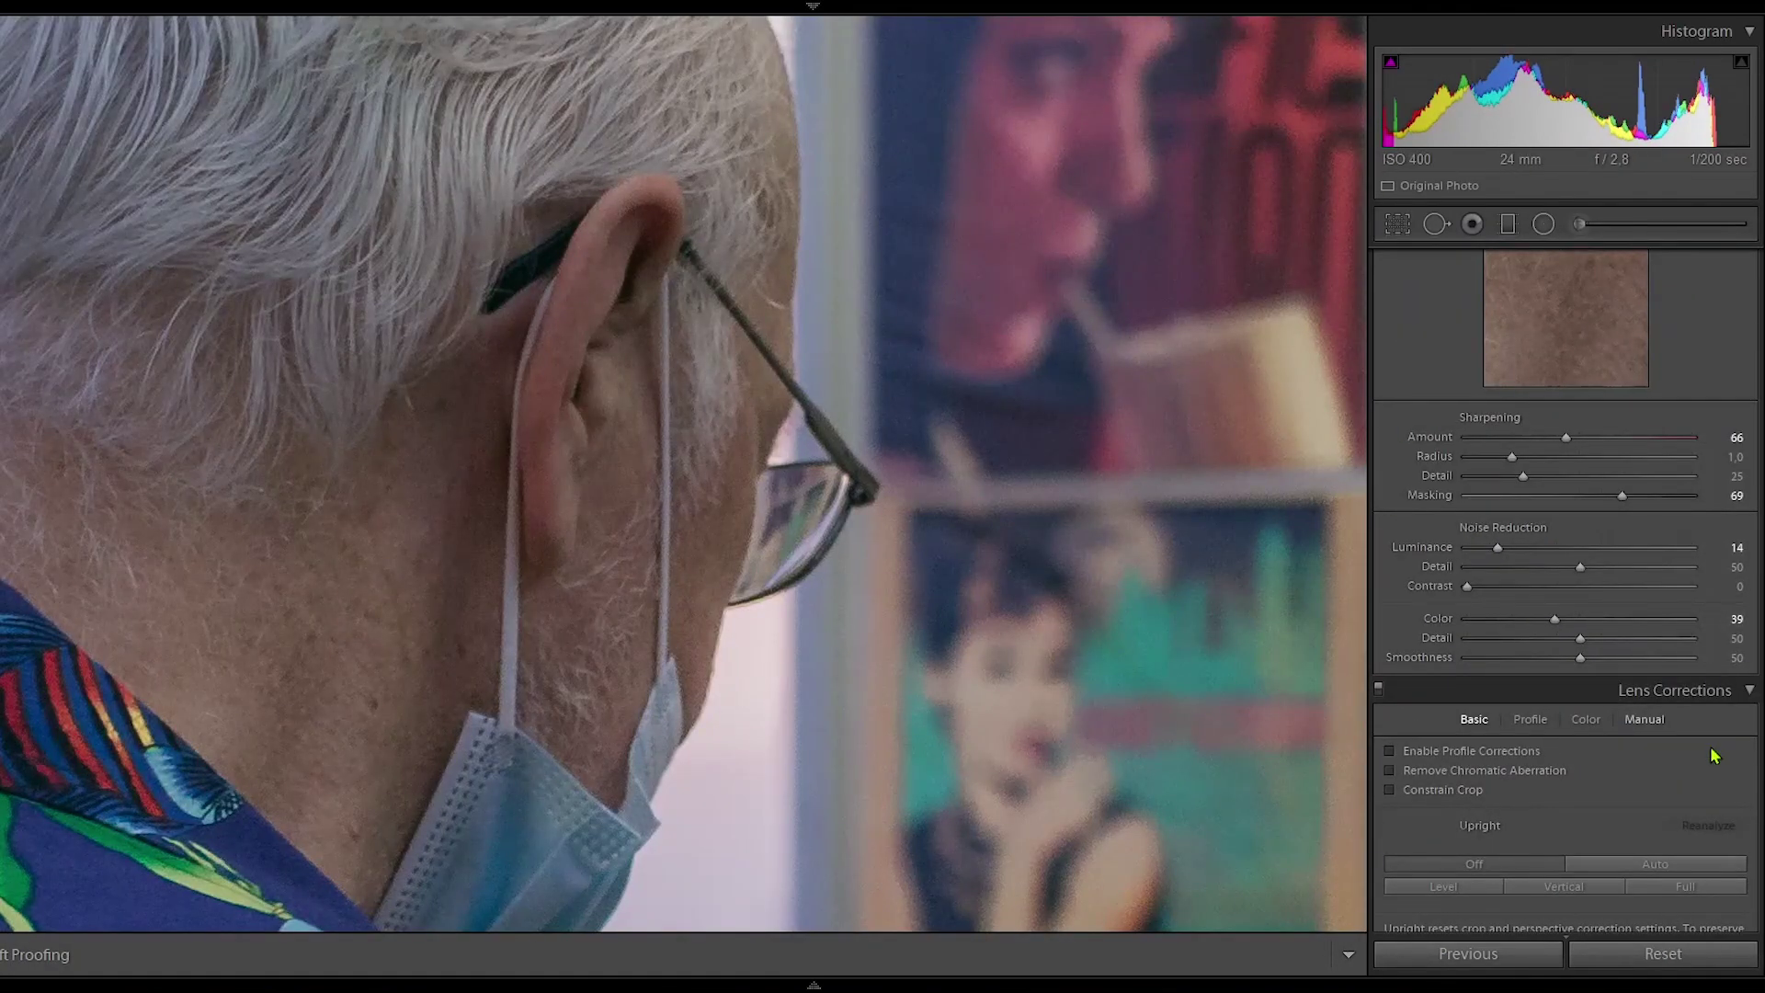
pyautogui.press('z')
# Scroll through the Detail, Effects, Calibration and Split Toning panels and back up
pyautogui.scroll(-5, 1568, 785)
pyautogui.scroll(-3, 1547, 790)
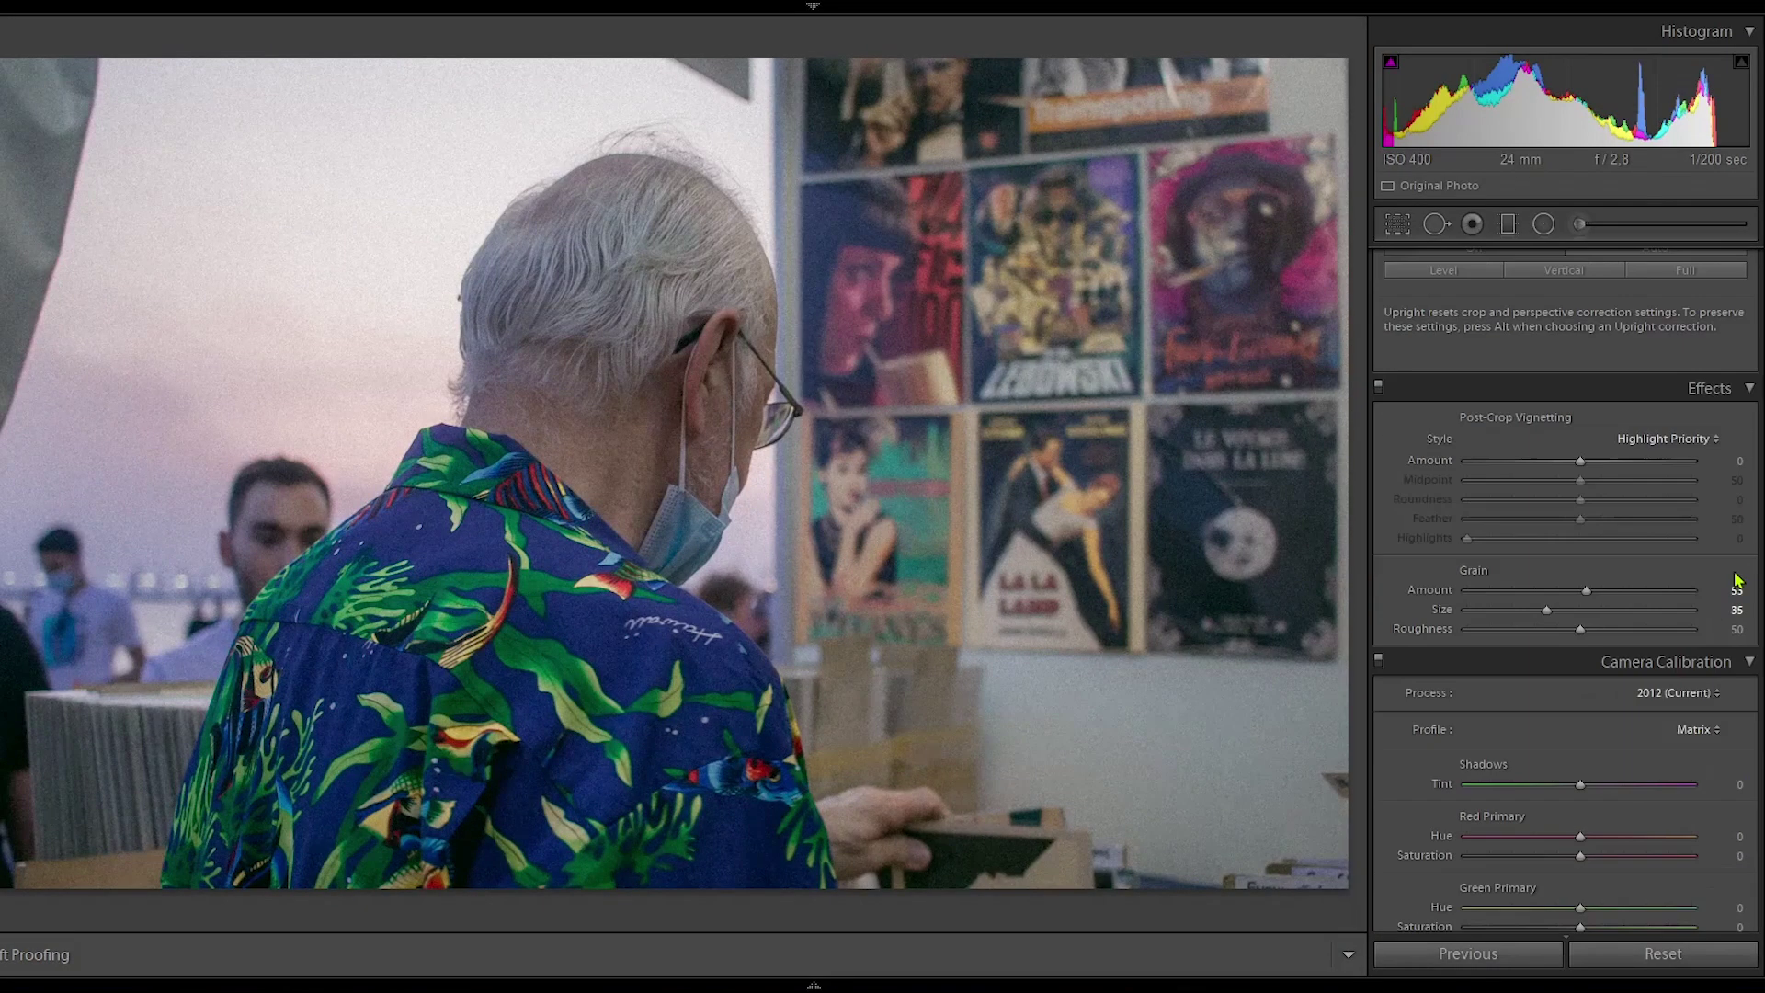
pyautogui.scroll(-1, 1610, 910)
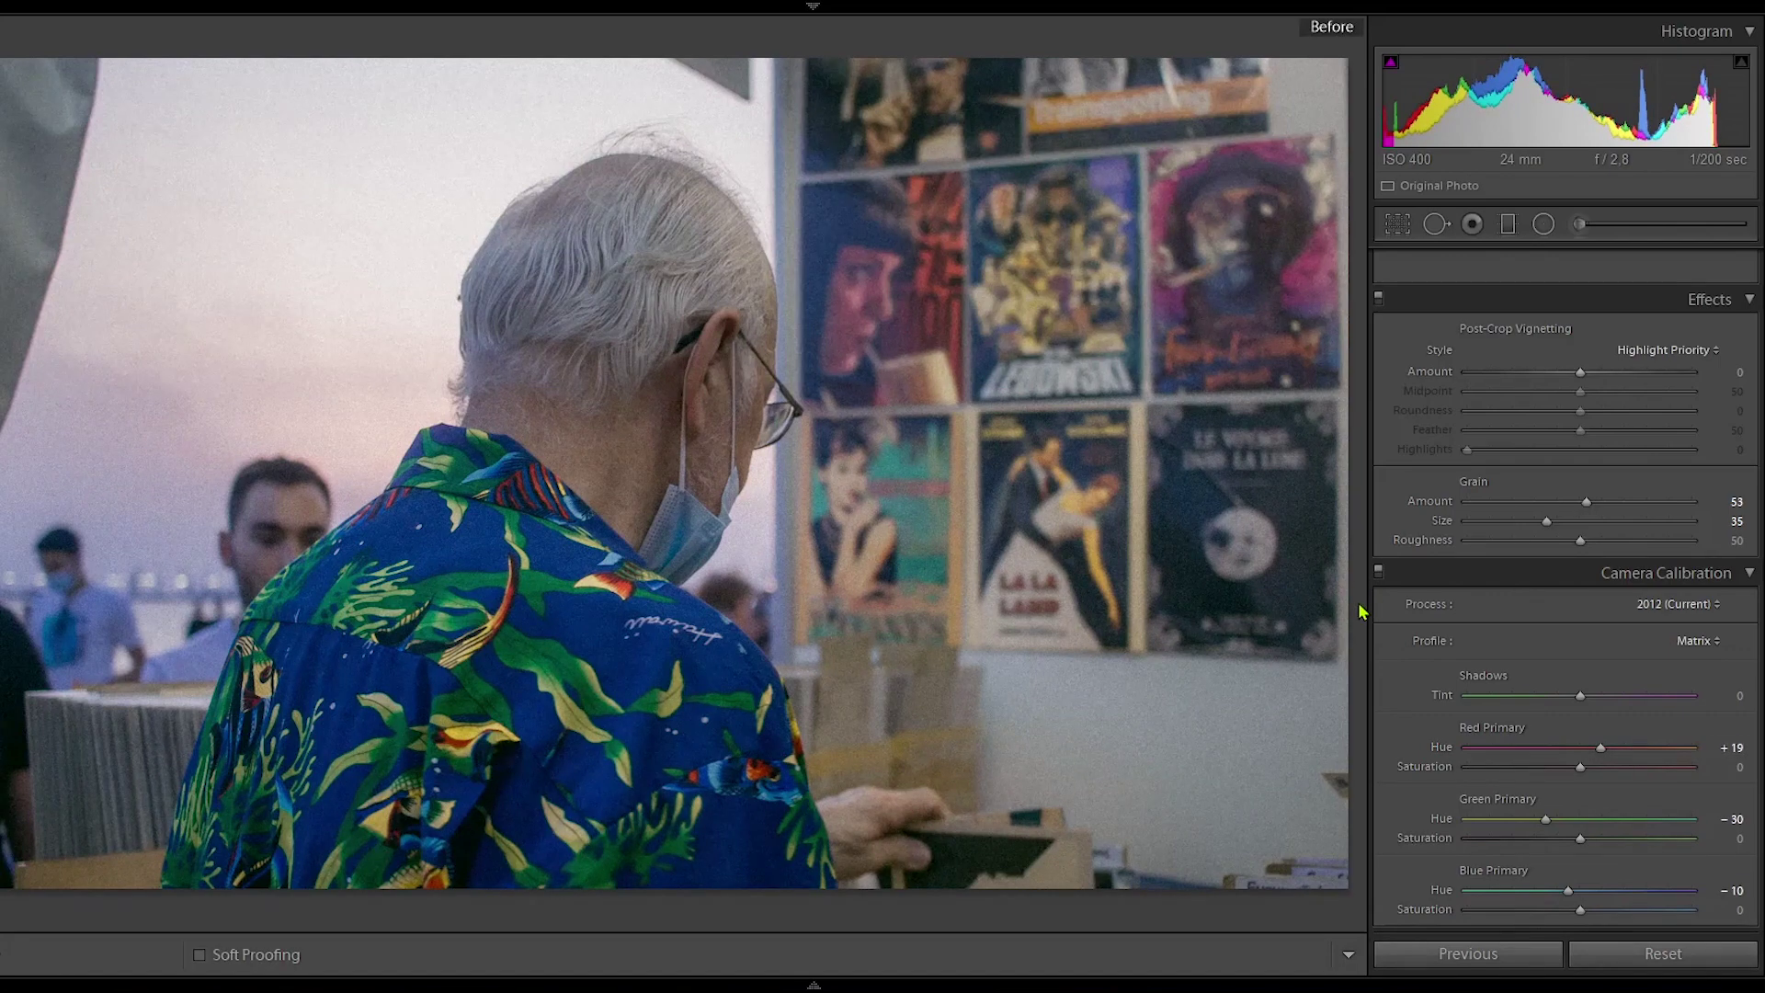
pyautogui.scroll(4, 1615, 839)
pyautogui.scroll(4, 1608, 737)
pyautogui.scroll(5, 1574, 675)
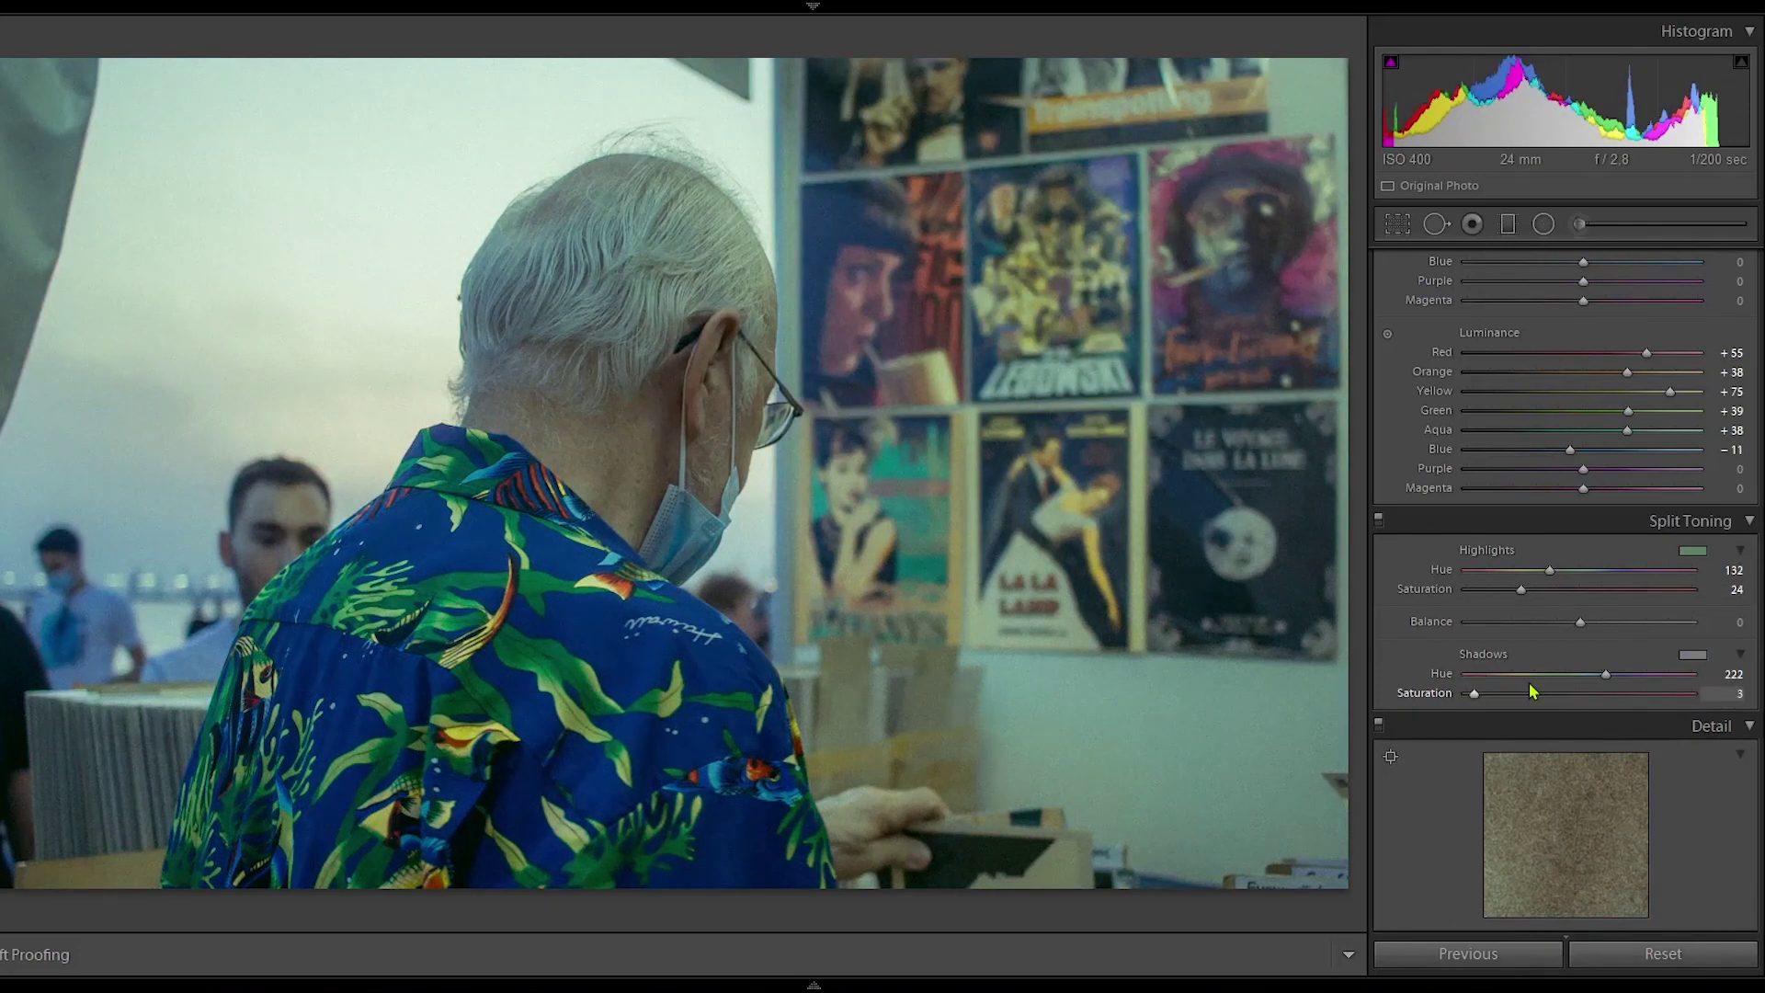
# Boost the warm shadow split-tone saturation and compare against the unedited version
pyautogui.moveTo(1512, 704); pyautogui.dragTo(1518, 704)
pyautogui.press('\\')
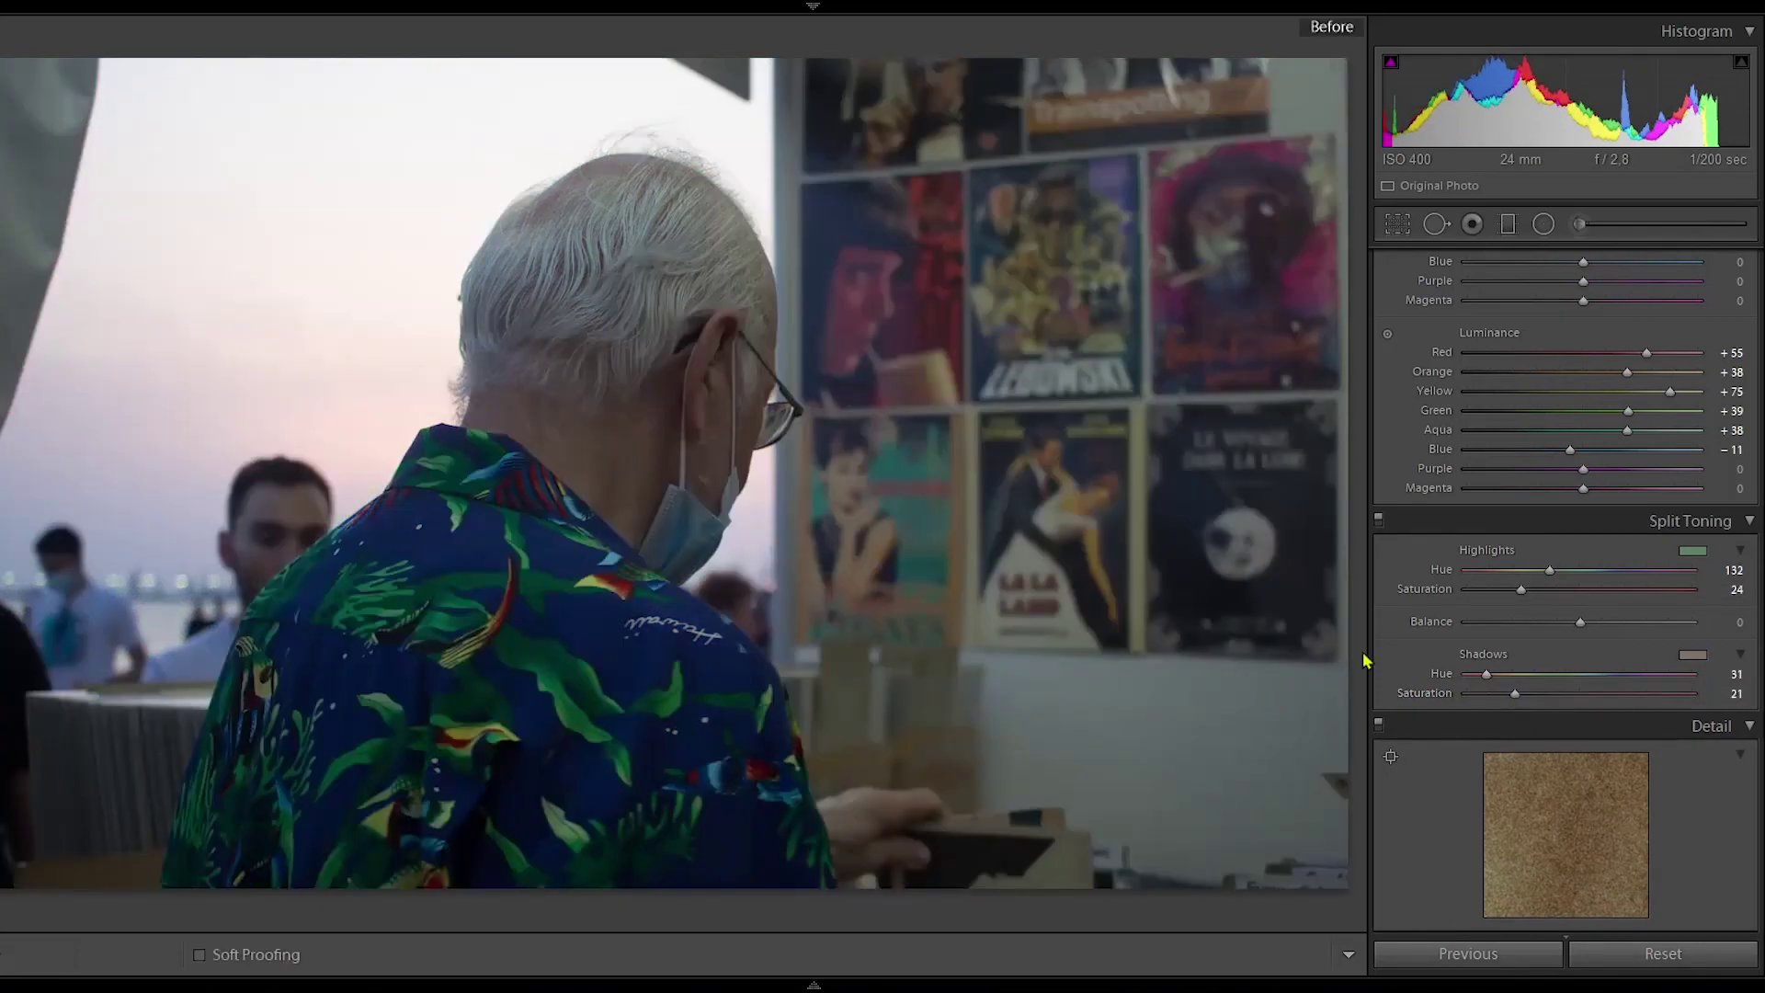
pyautogui.press('\\')
# Add a radial filter over the man's head with reduced exposure
pyautogui.hotkey('shift', 'm')
pyautogui.moveTo(600, 287)
pyautogui.mouseDown()
pyautogui.moveTo(818, 506)
pyautogui.moveTo(848, 566)
pyautogui.mouseUp()
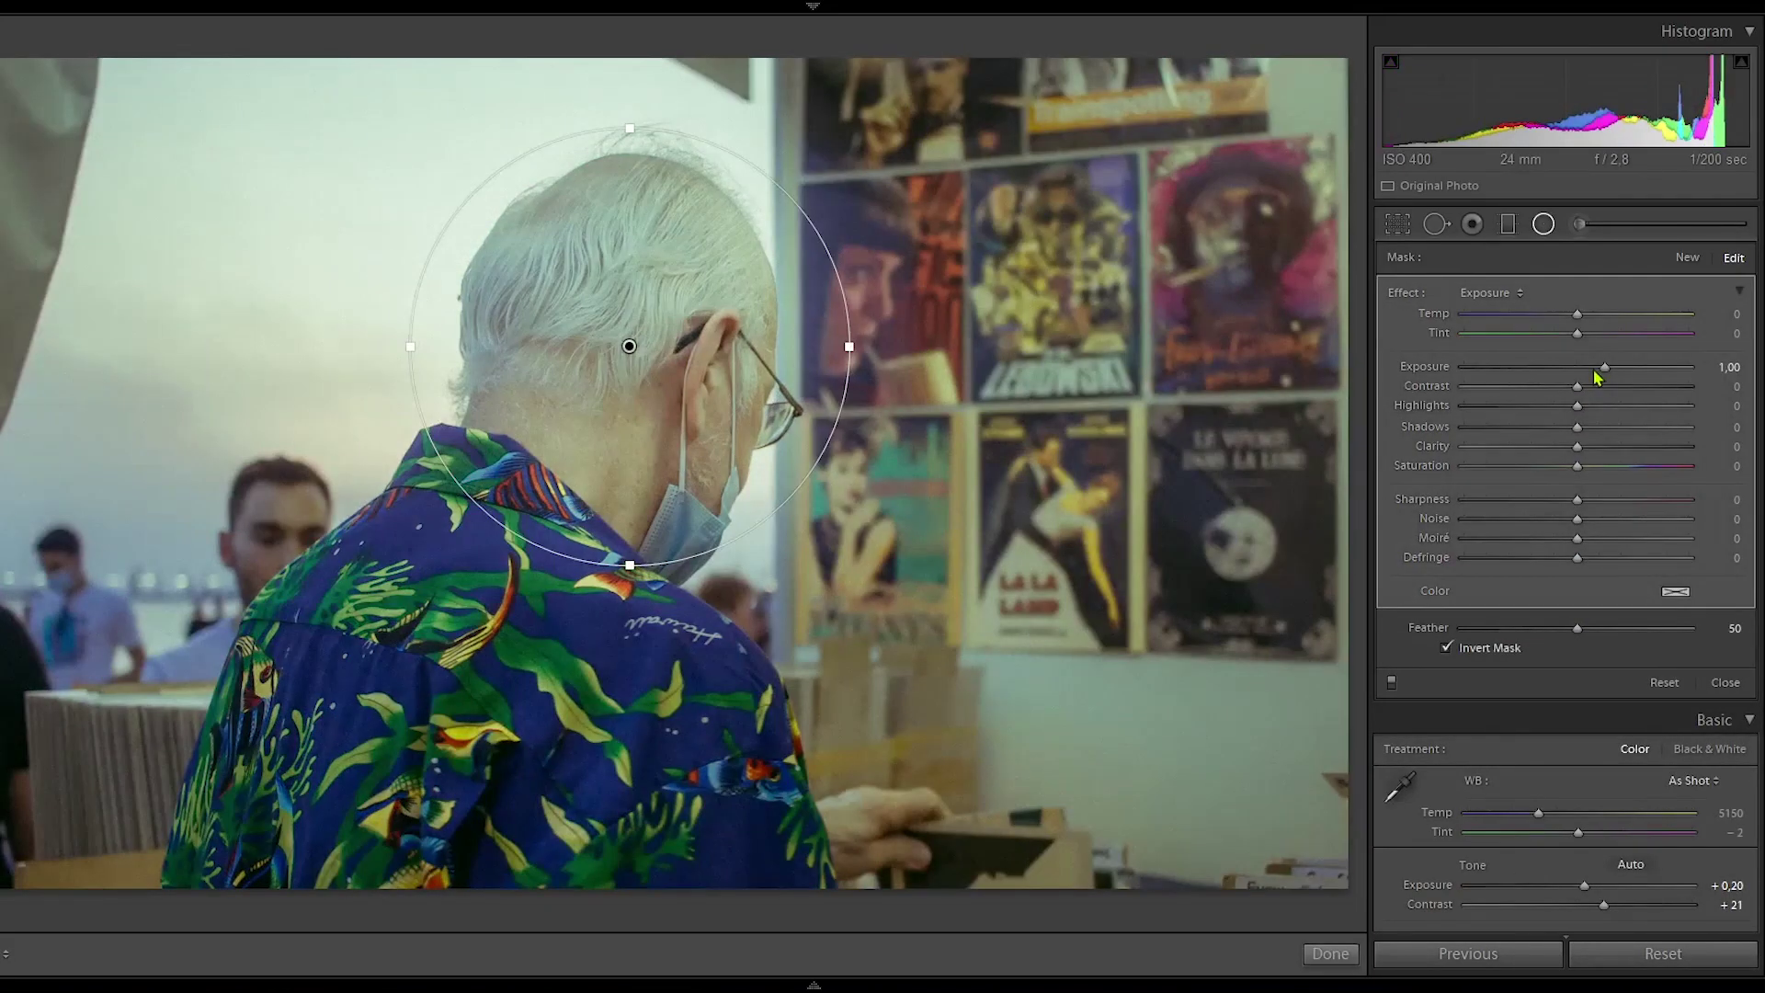
pyautogui.moveTo(1604, 367); pyautogui.dragTo(1567, 367)
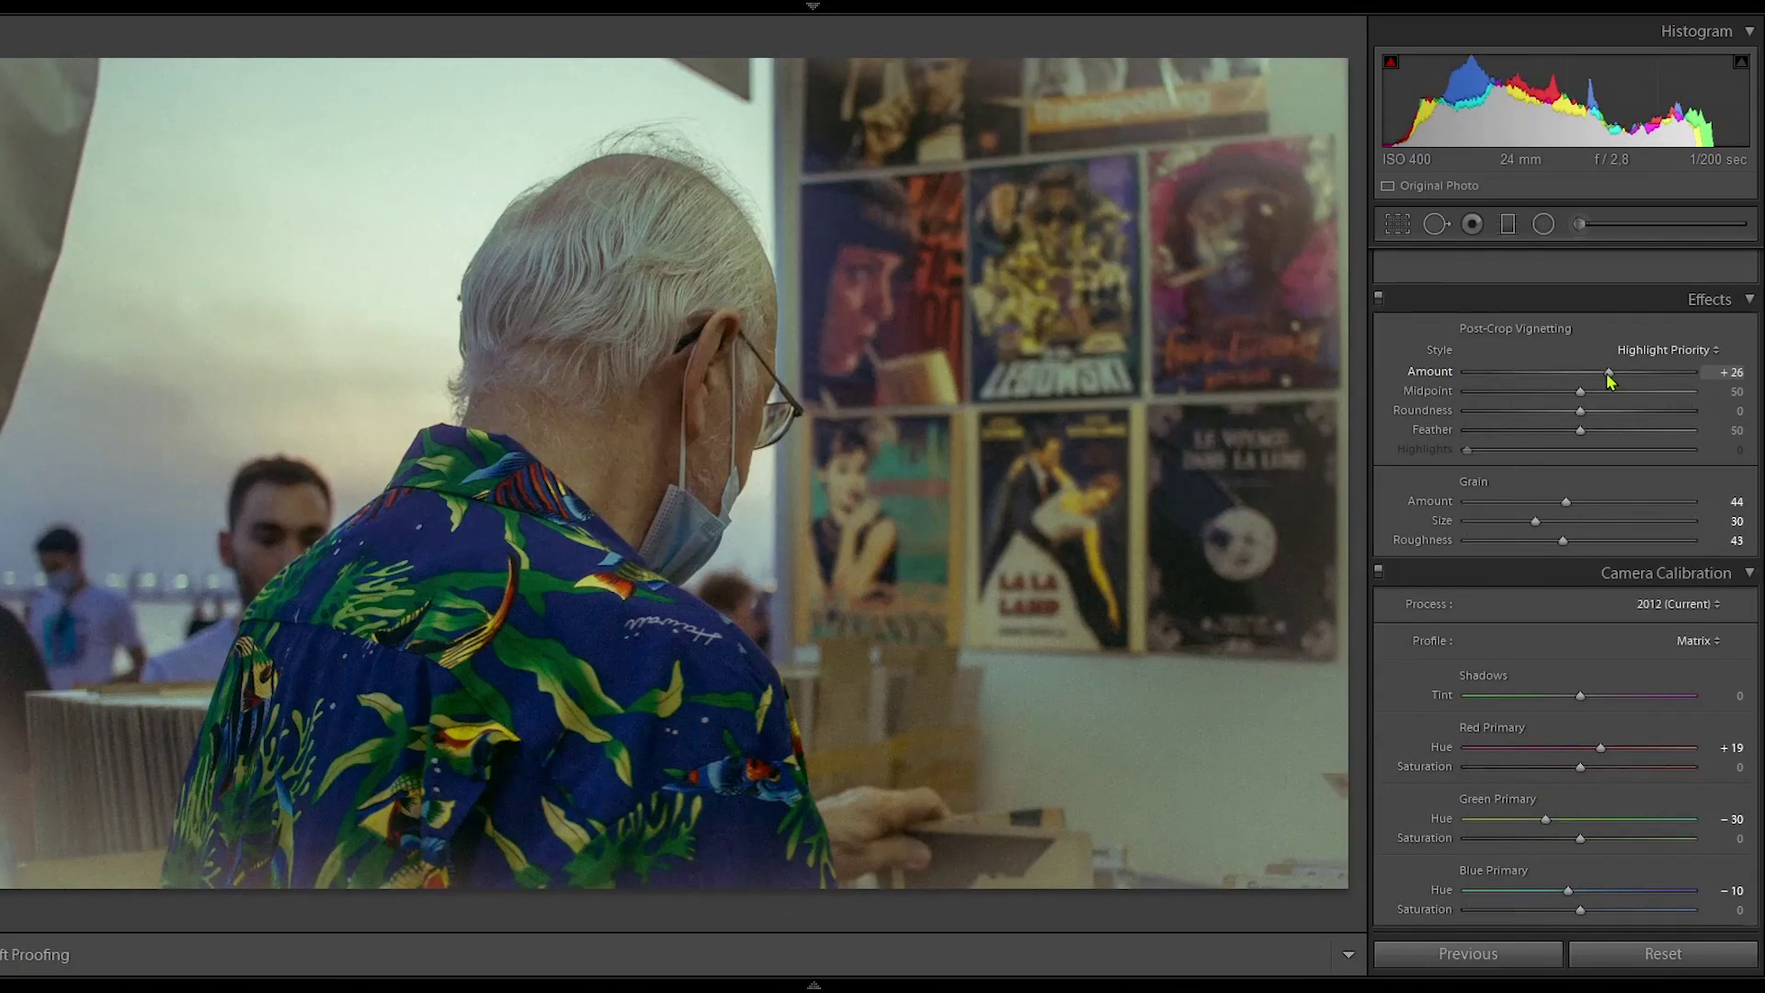
# Set Post-Crop Vignette Amount -33, Roundness +55, Feather 76 and Highlights 95
pyautogui.moveTo(1608, 372)
pyautogui.mouseDown()
pyautogui.moveTo(1542, 373)
pyautogui.moveTo(1535, 392)
pyautogui.moveTo(1639, 430)
pyautogui.mouseUp()
pyautogui.moveTo(1580, 411); pyautogui.dragTo(1642, 411)
pyautogui.moveTo(1468, 450); pyautogui.dragTo(1682, 449)
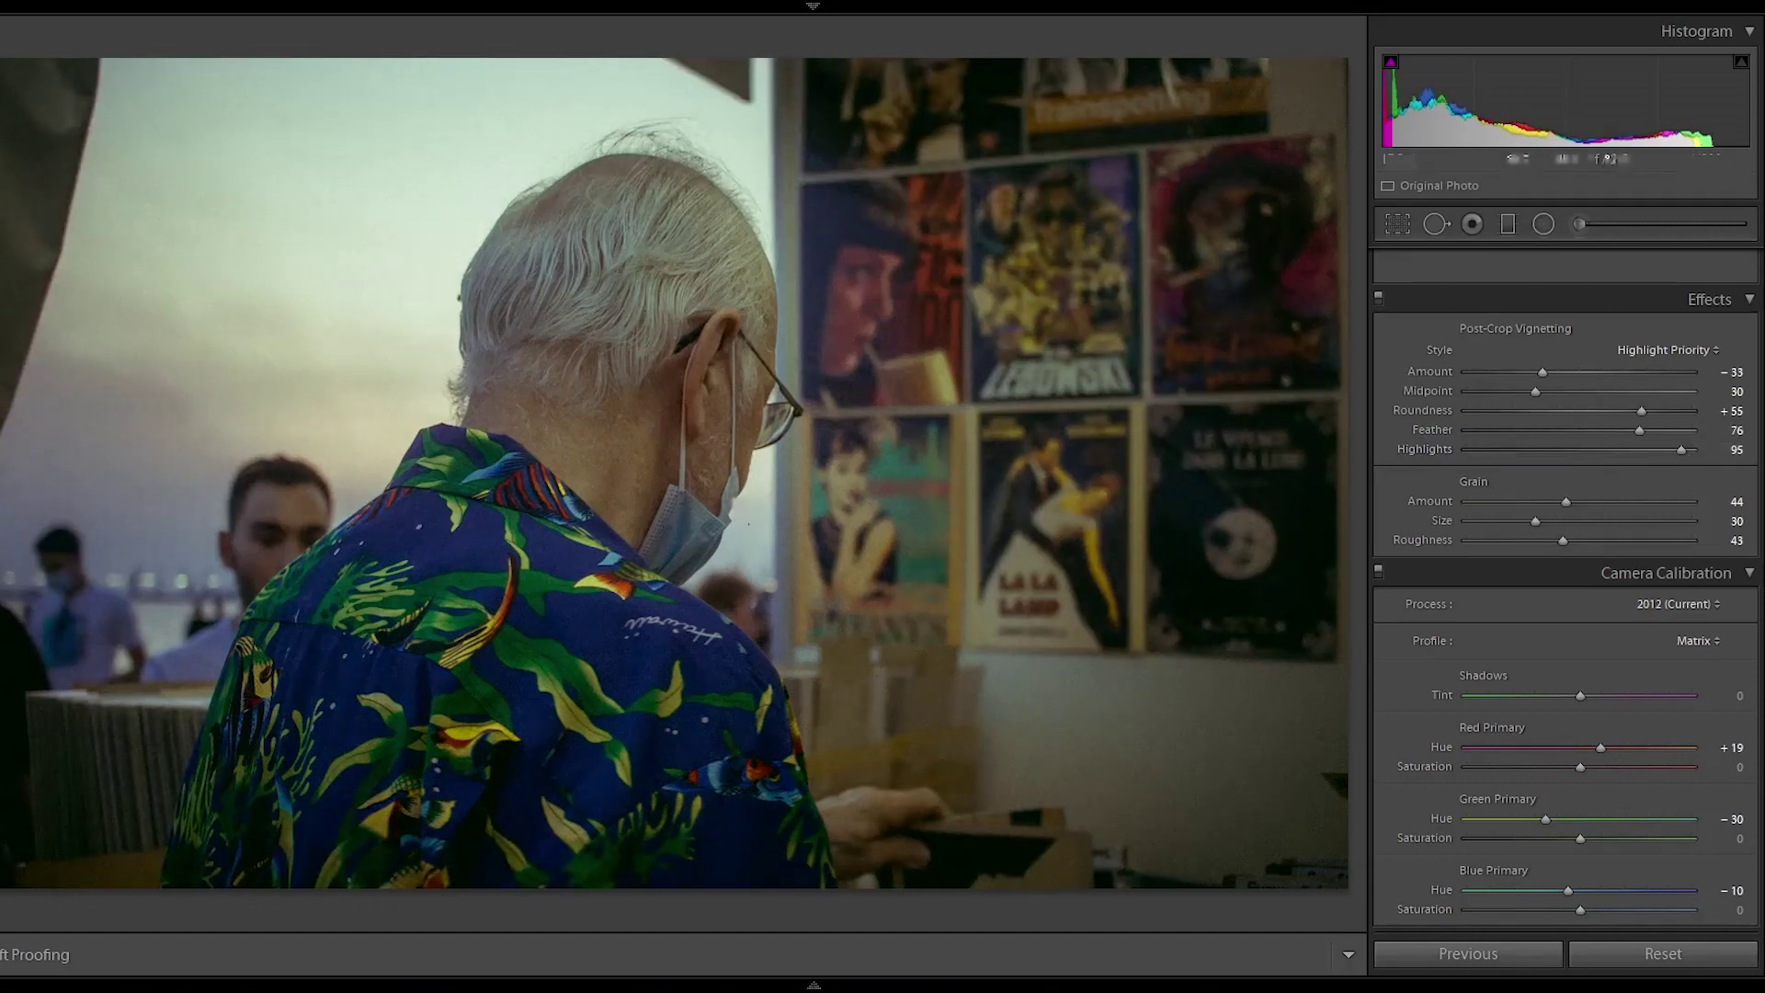
# Add a graduated filter across the photo with lowered exposure
pyautogui.hotkey('shift', 'm')
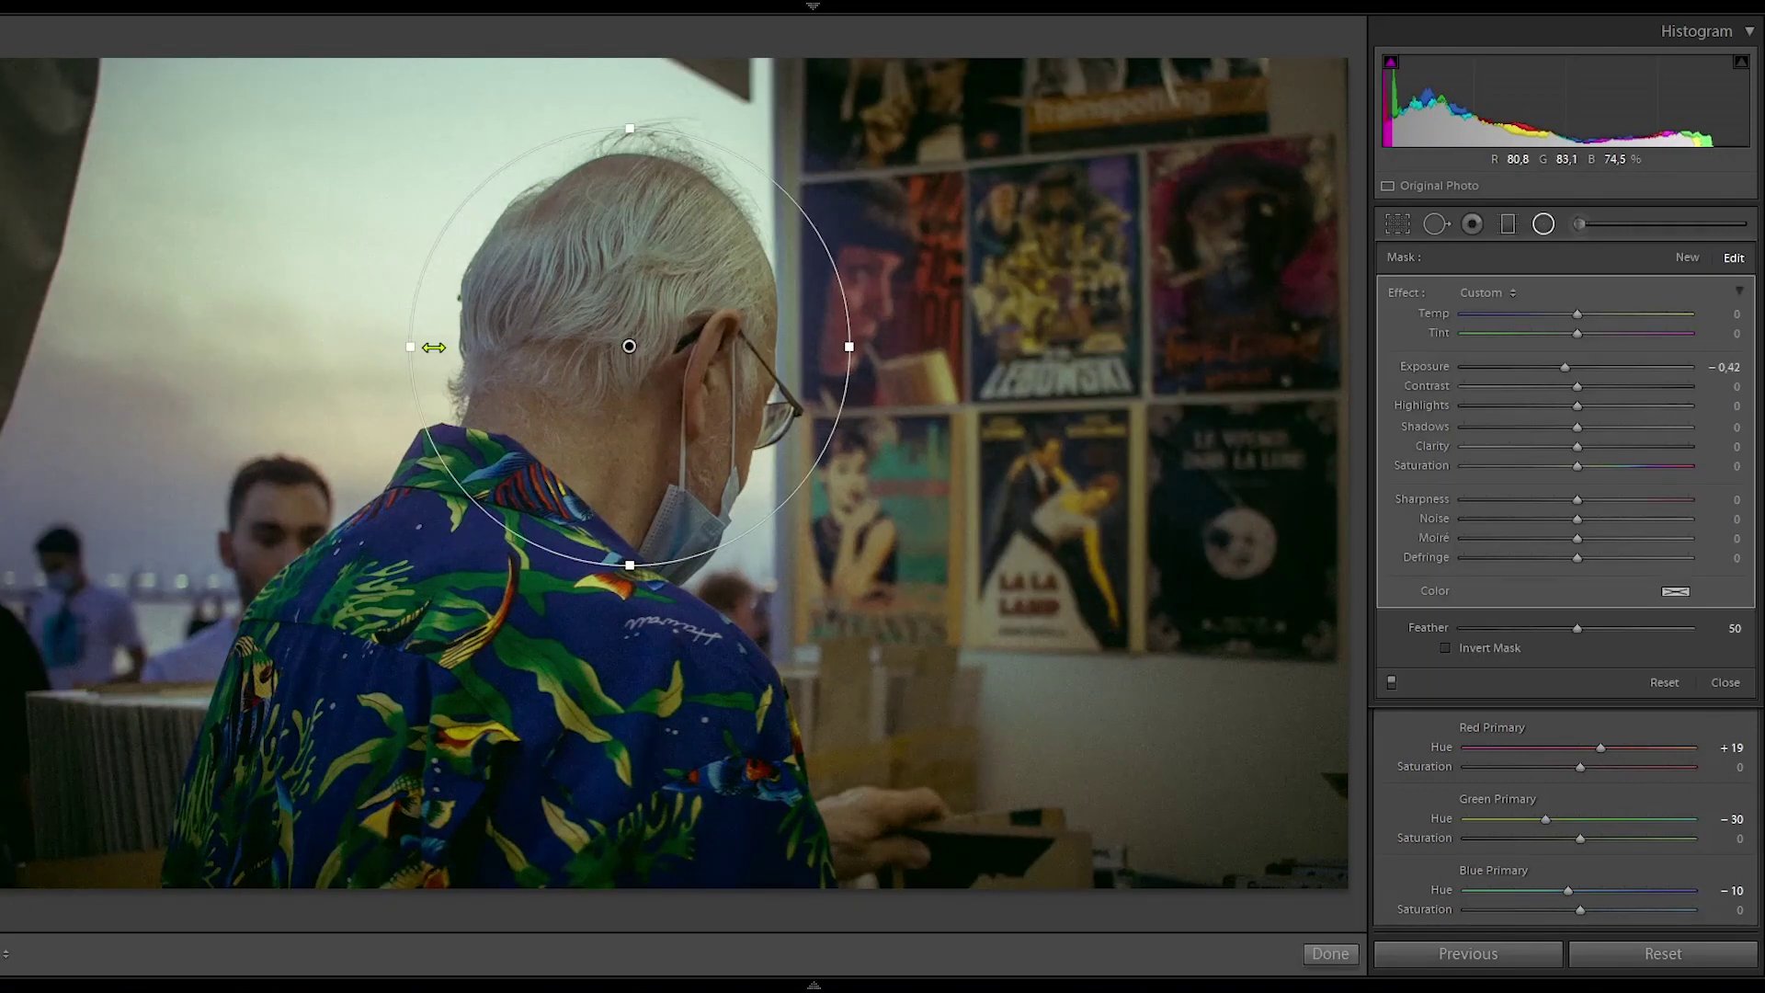
pyautogui.press('Return')
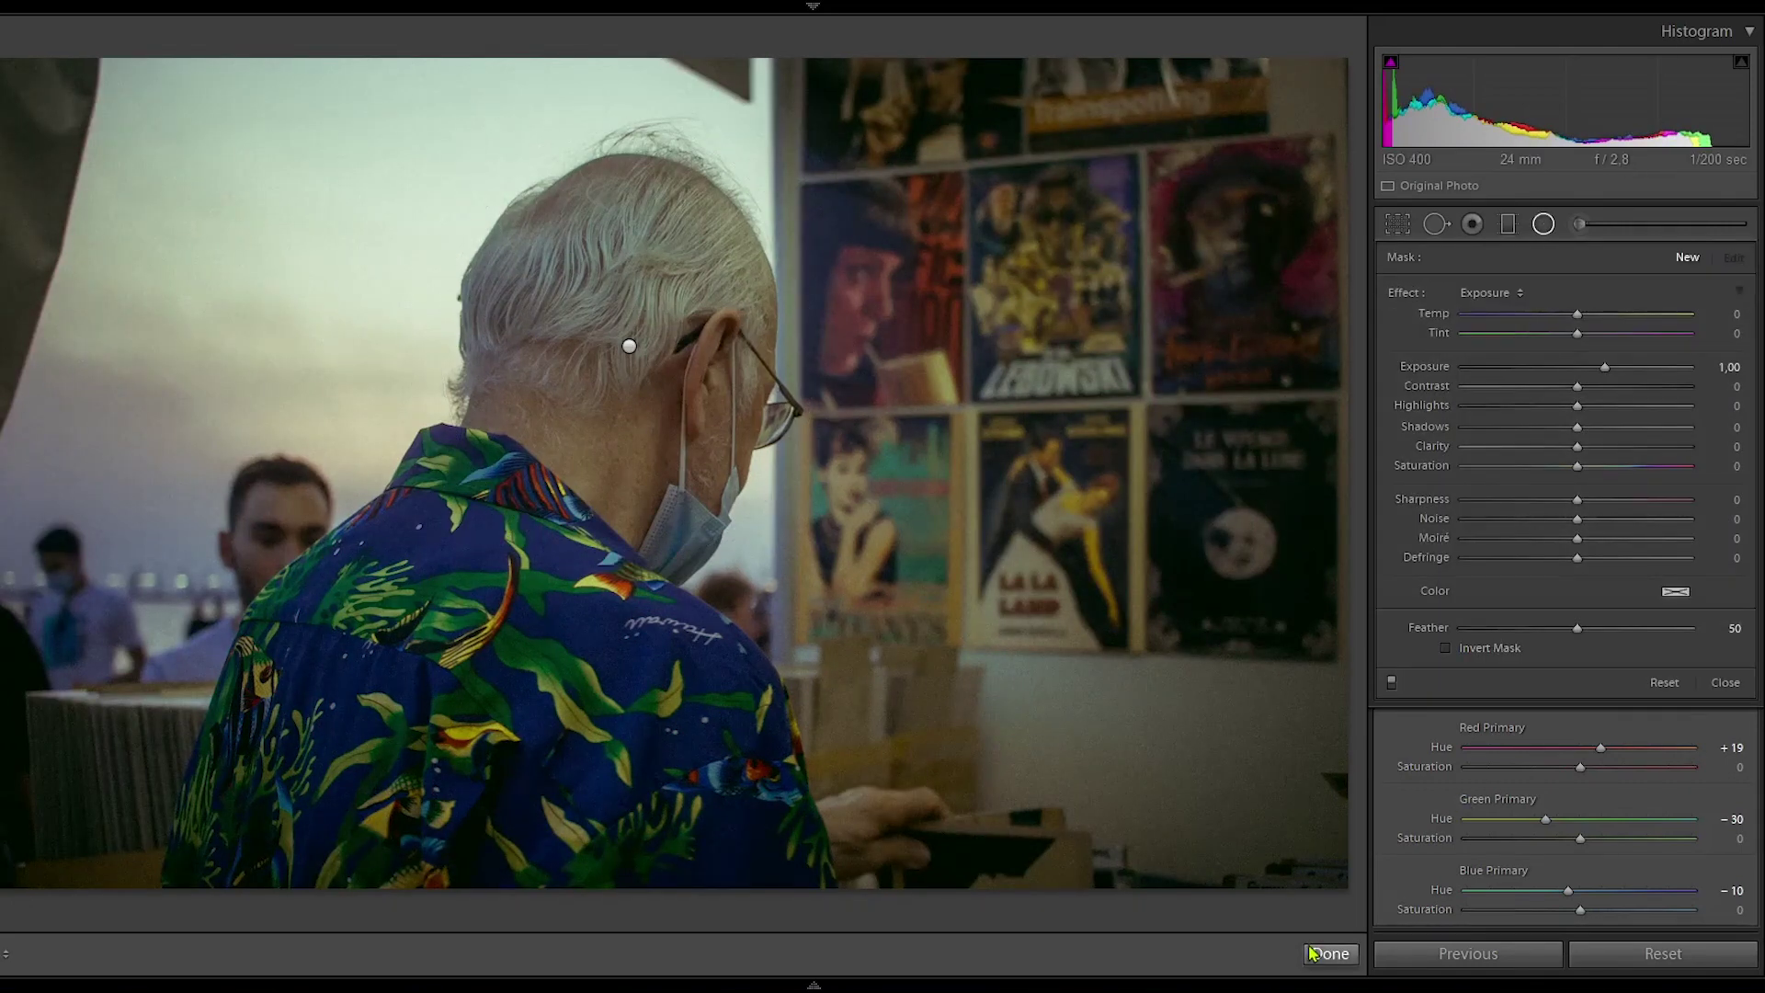
pyautogui.press('m')
pyautogui.moveTo(1281, 732); pyautogui.dragTo(377, 731)
pyautogui.moveTo(1605, 367); pyautogui.dragTo(1583, 371)
# Place a radial filter around the man's hand and finish the local adjustments
pyautogui.hotkey('shift', 'm')
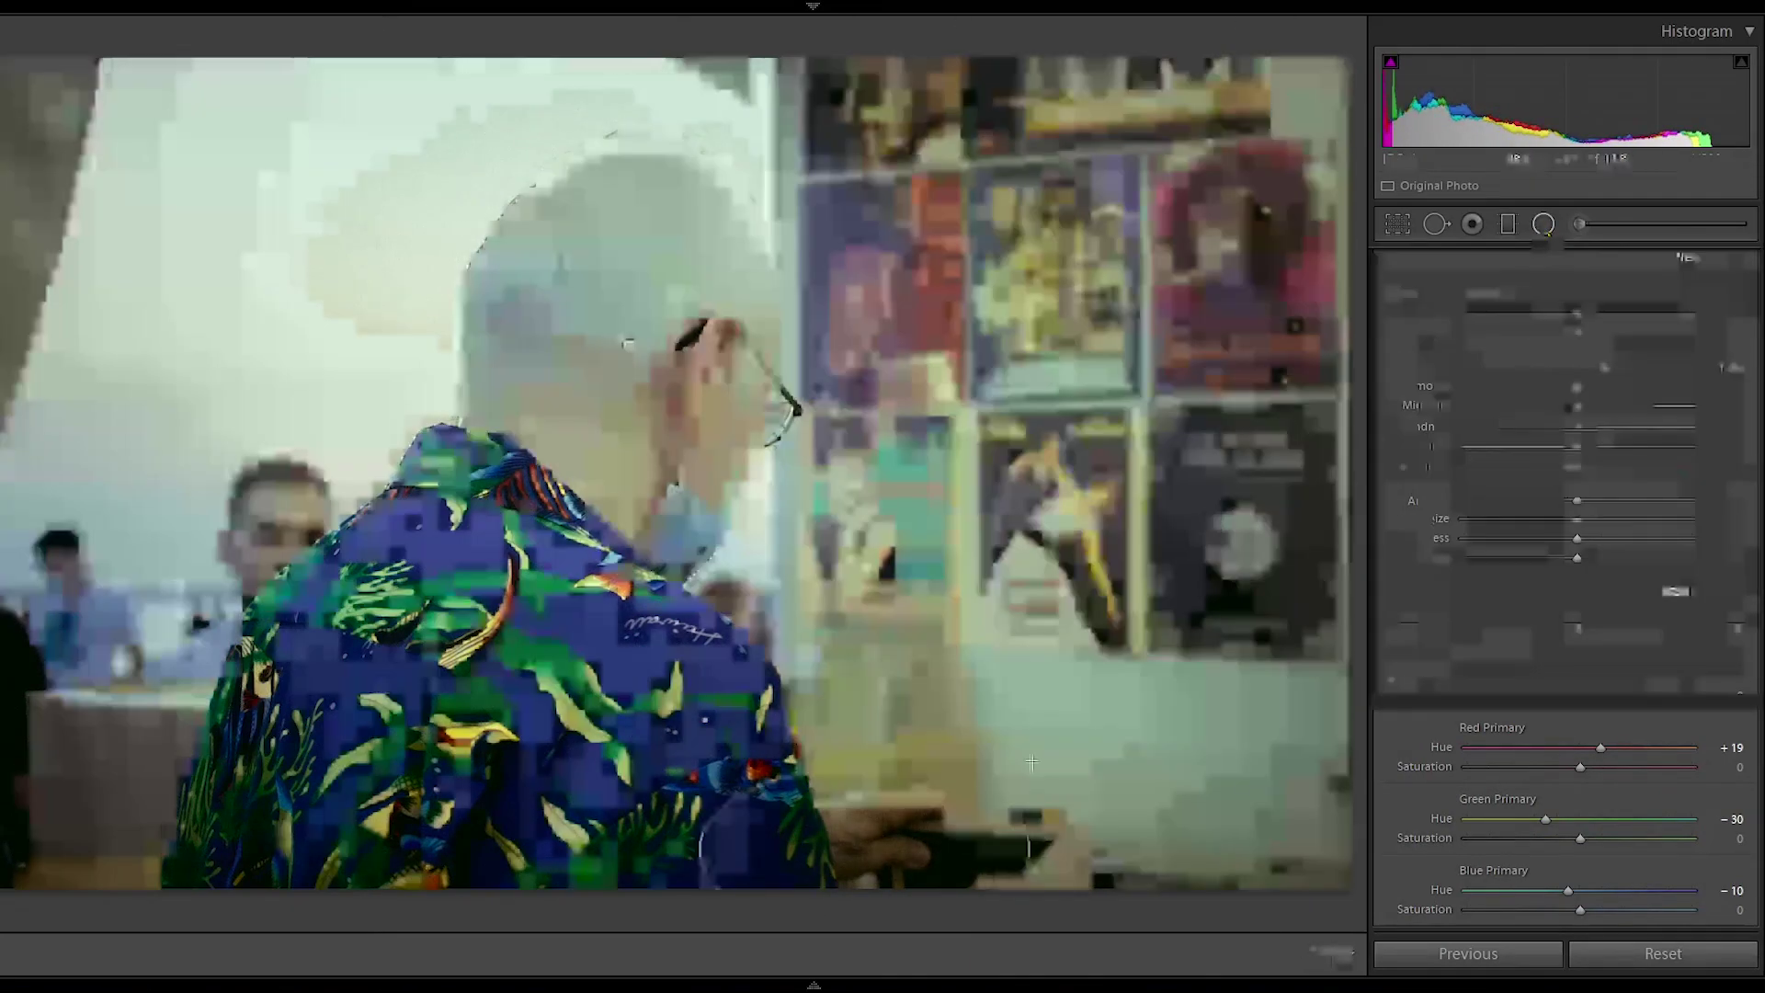
pyautogui.click(874, 864)
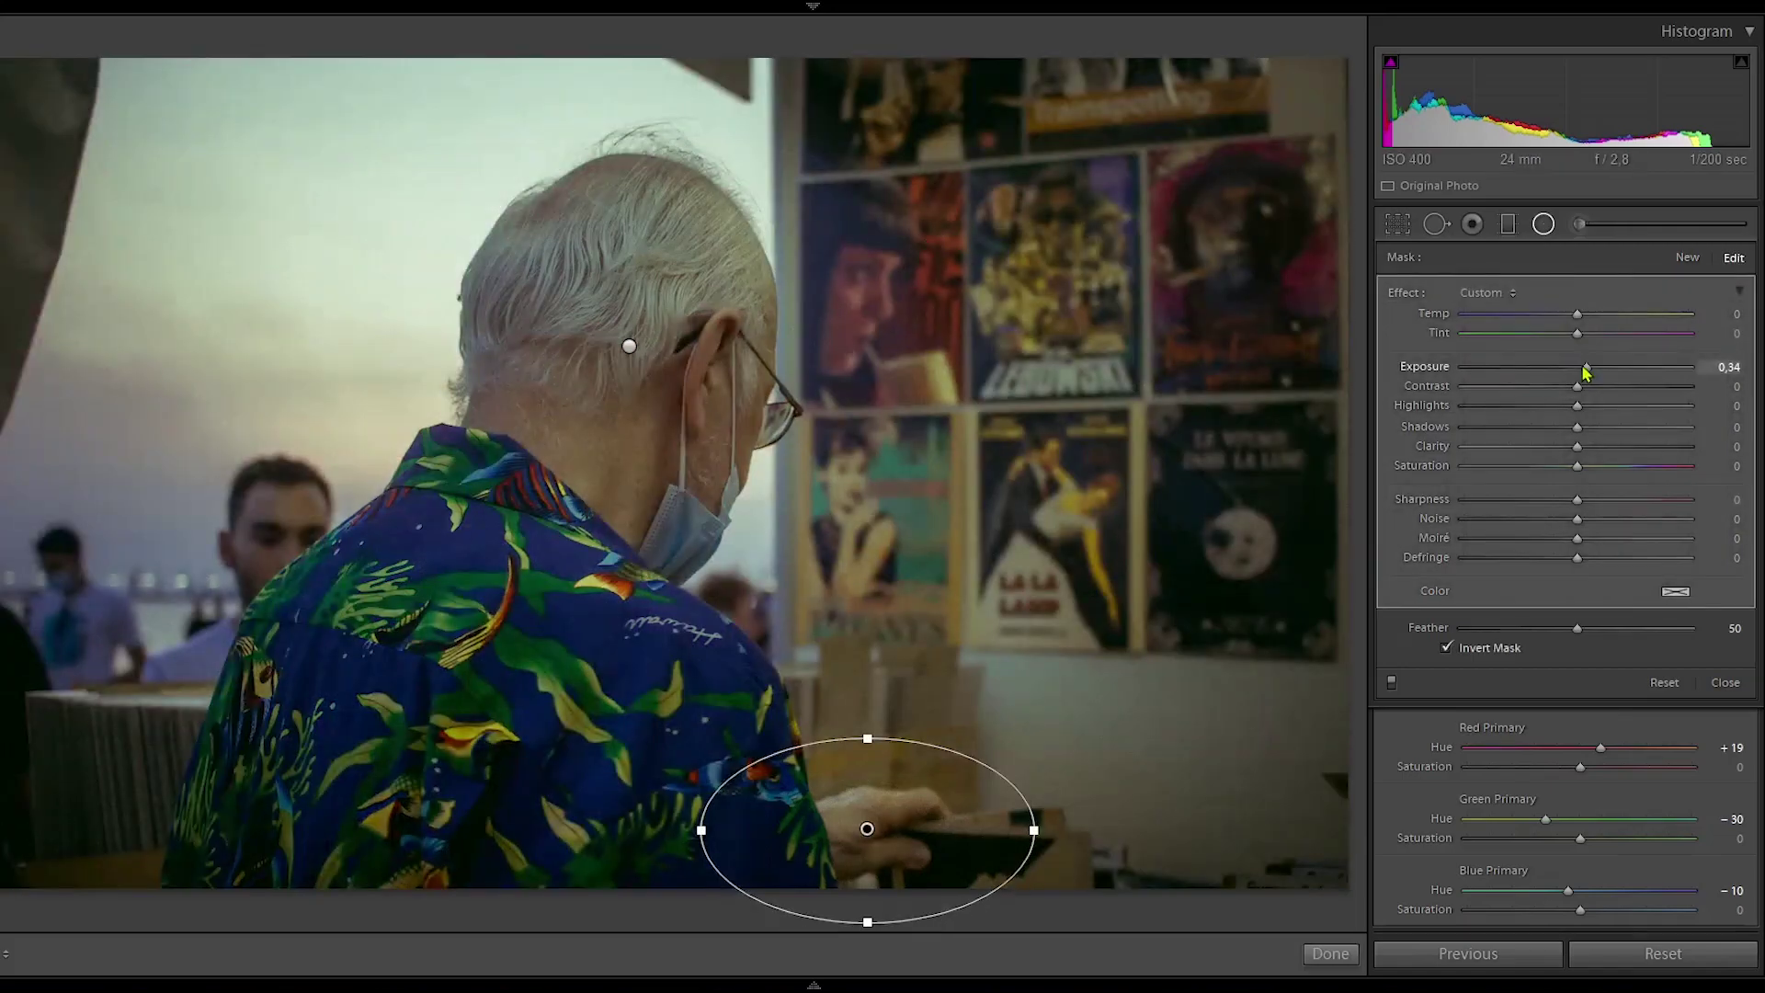
pyautogui.click(1323, 952)
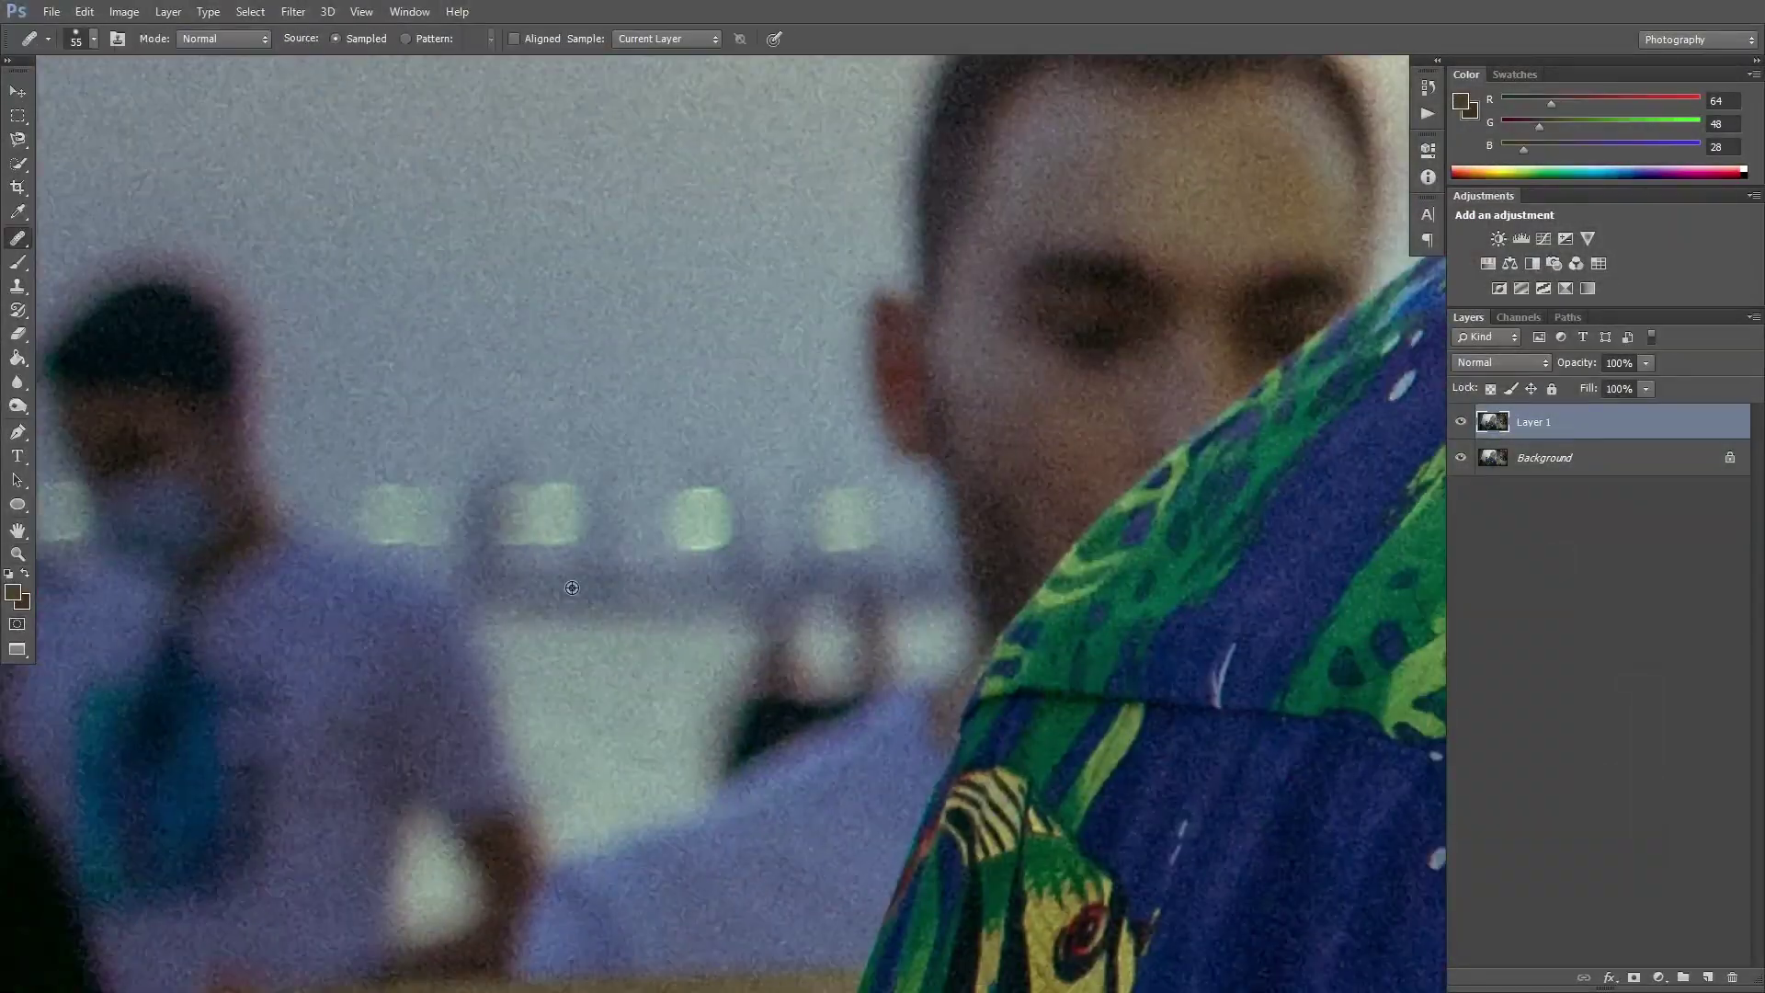
# Heal the background man's face, ear and hair into the surrounding wall and sky
pyautogui.moveTo(743, 782); pyautogui.dragTo(715, 764)
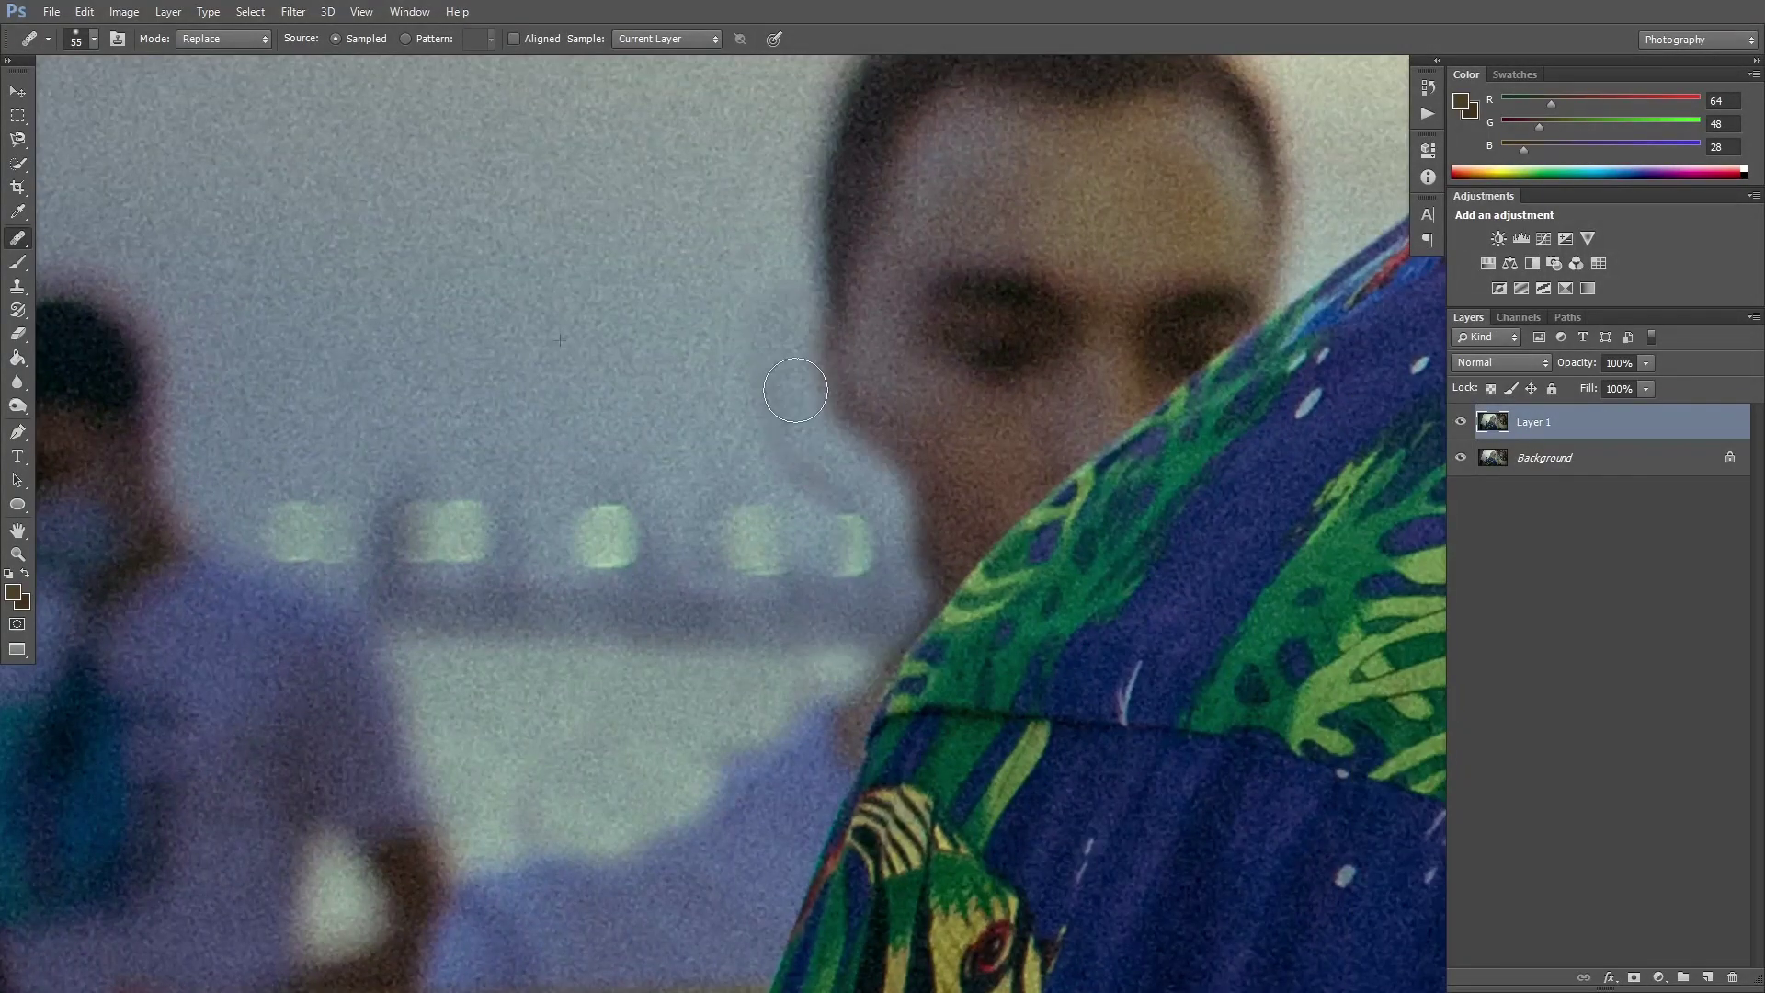
pyautogui.moveTo(828, 184)
pyautogui.mouseDown()
pyautogui.moveTo(872, 623)
pyautogui.moveTo(1144, 372)
pyautogui.mouseUp()
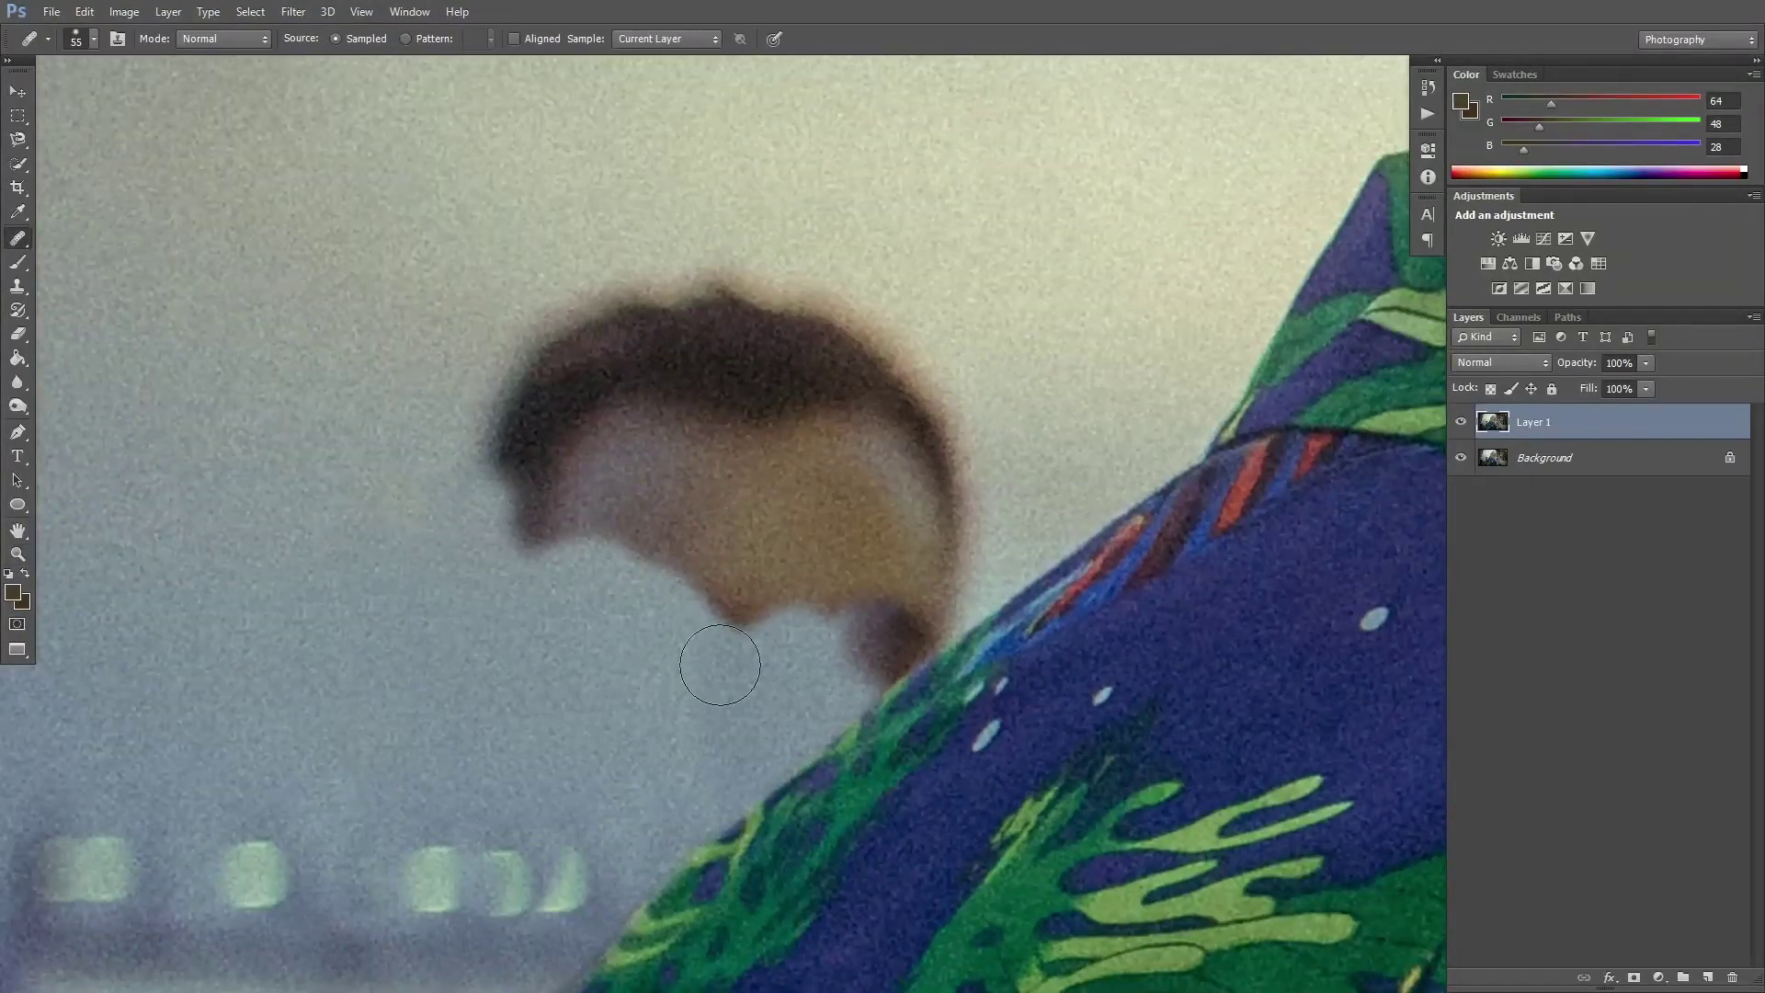
pyautogui.moveTo(733, 685); pyautogui.dragTo(643, 478)
pyautogui.moveTo(631, 374)
pyautogui.mouseDown()
pyautogui.moveTo(1073, 571)
pyautogui.moveTo(1175, 552)
pyautogui.mouseUp()
pyautogui.moveTo(809, 512)
pyautogui.mouseDown()
pyautogui.moveTo(1068, 596)
pyautogui.moveTo(899, 733)
pyautogui.mouseUp()
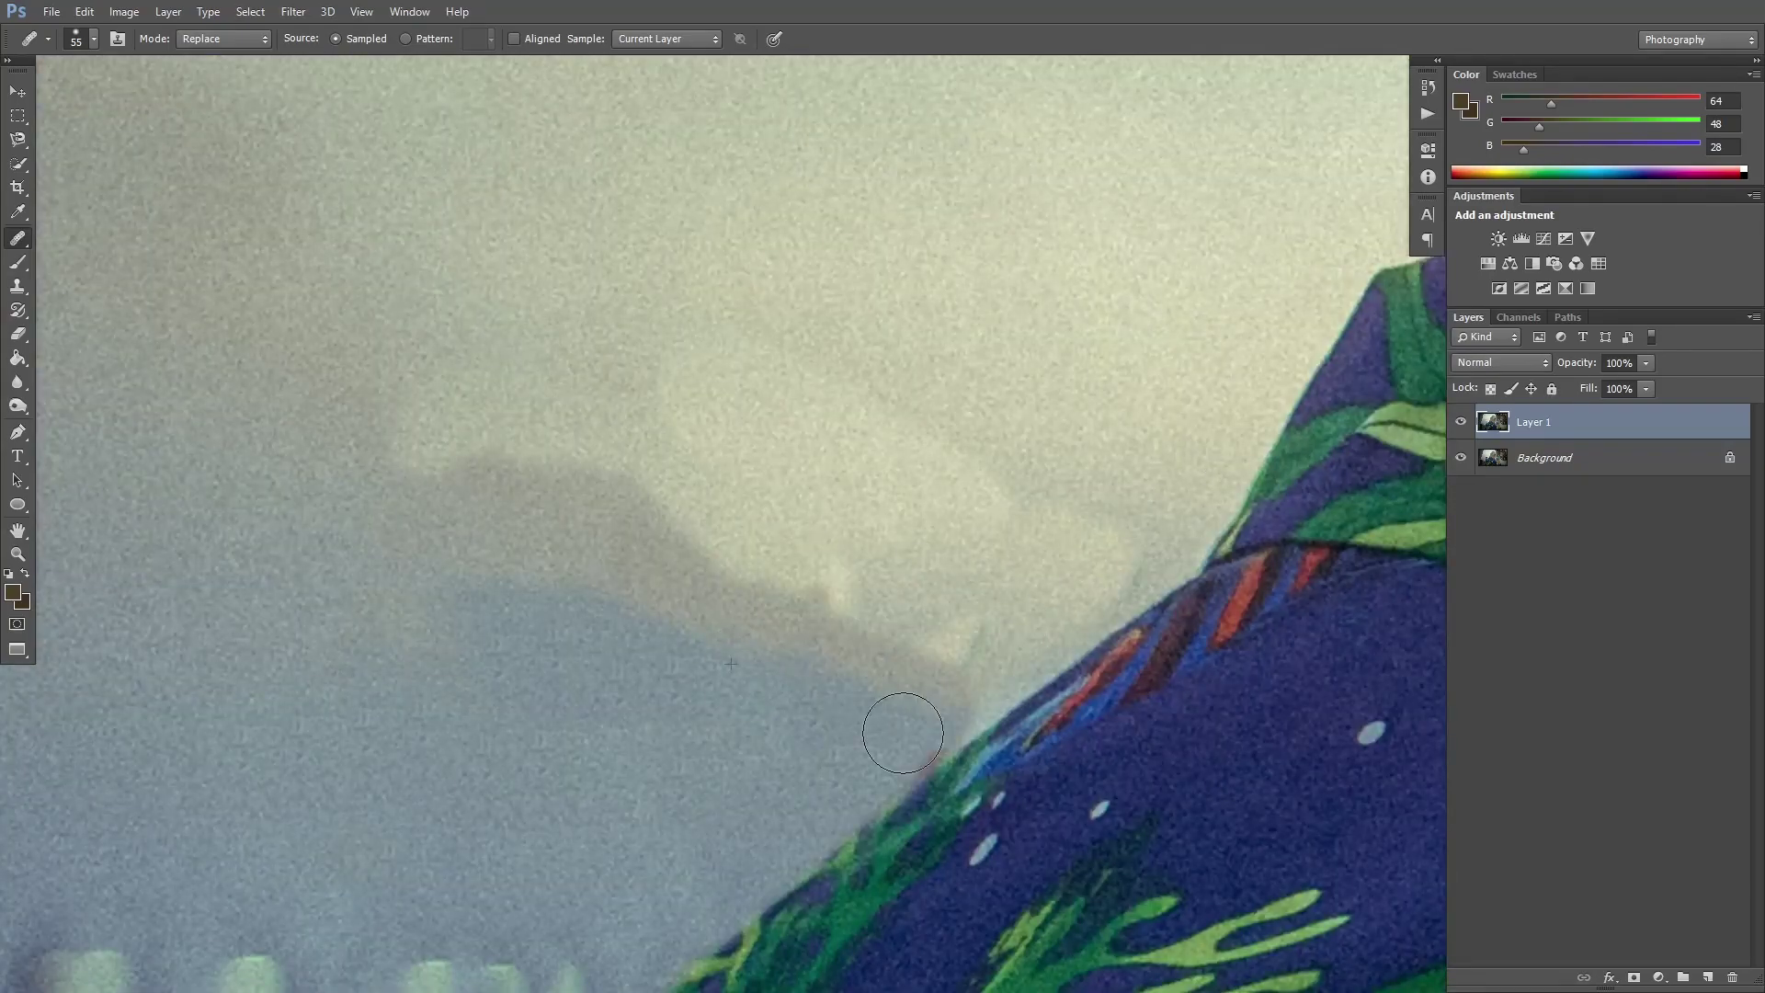
# Zoom out and blend the remaining sky smudges around the healed head
pyautogui.press('z')
pyautogui.keyDown('alt'); pyautogui.click(583, 475); pyautogui.keyUp('alt')
pyautogui.moveTo(583, 362); pyautogui.dragTo(1143, 511)
pyautogui.click(858, 307)
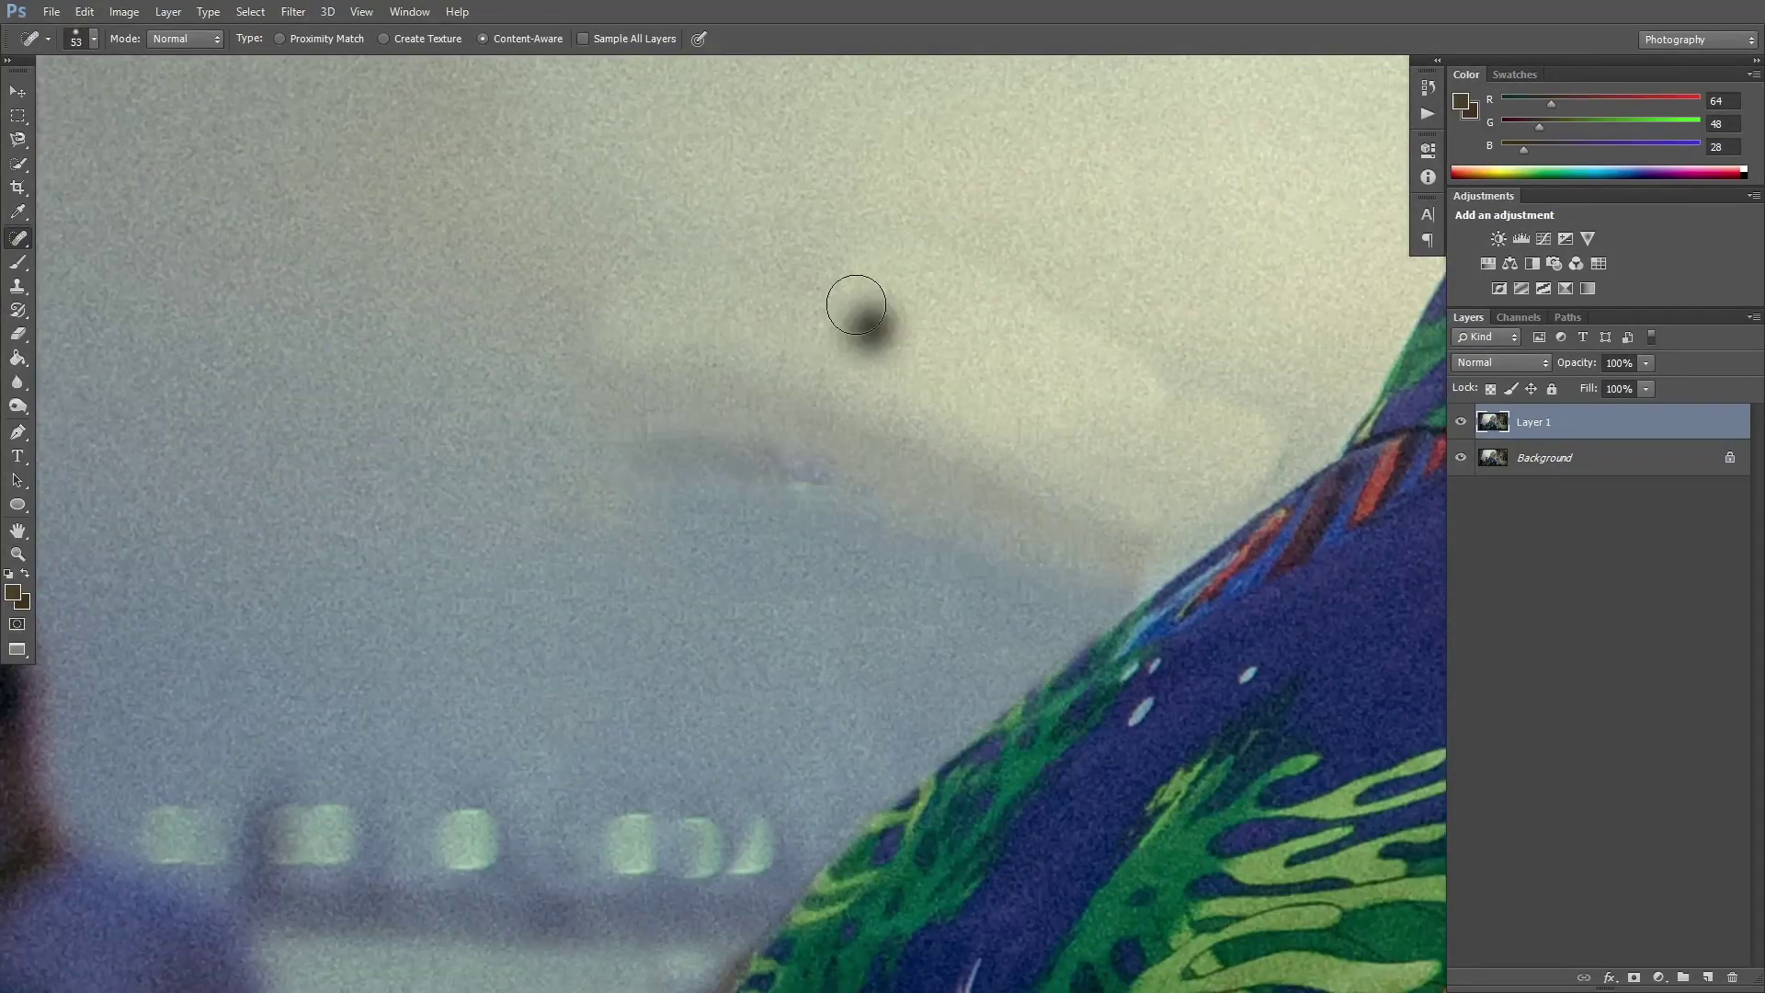
pyautogui.keyDown('alt'); pyautogui.click(606, 506); pyautogui.keyUp('alt')
# Spot-heal the leftover blob and shadow above and beside the man's shoulder
pyautogui.press('j')
pyautogui.moveTo(674, 512)
pyautogui.mouseDown()
pyautogui.moveTo(787, 453)
pyautogui.moveTo(1056, 396)
pyautogui.mouseUp()
pyautogui.rightClick(17, 238)
pyautogui.click(101, 248)
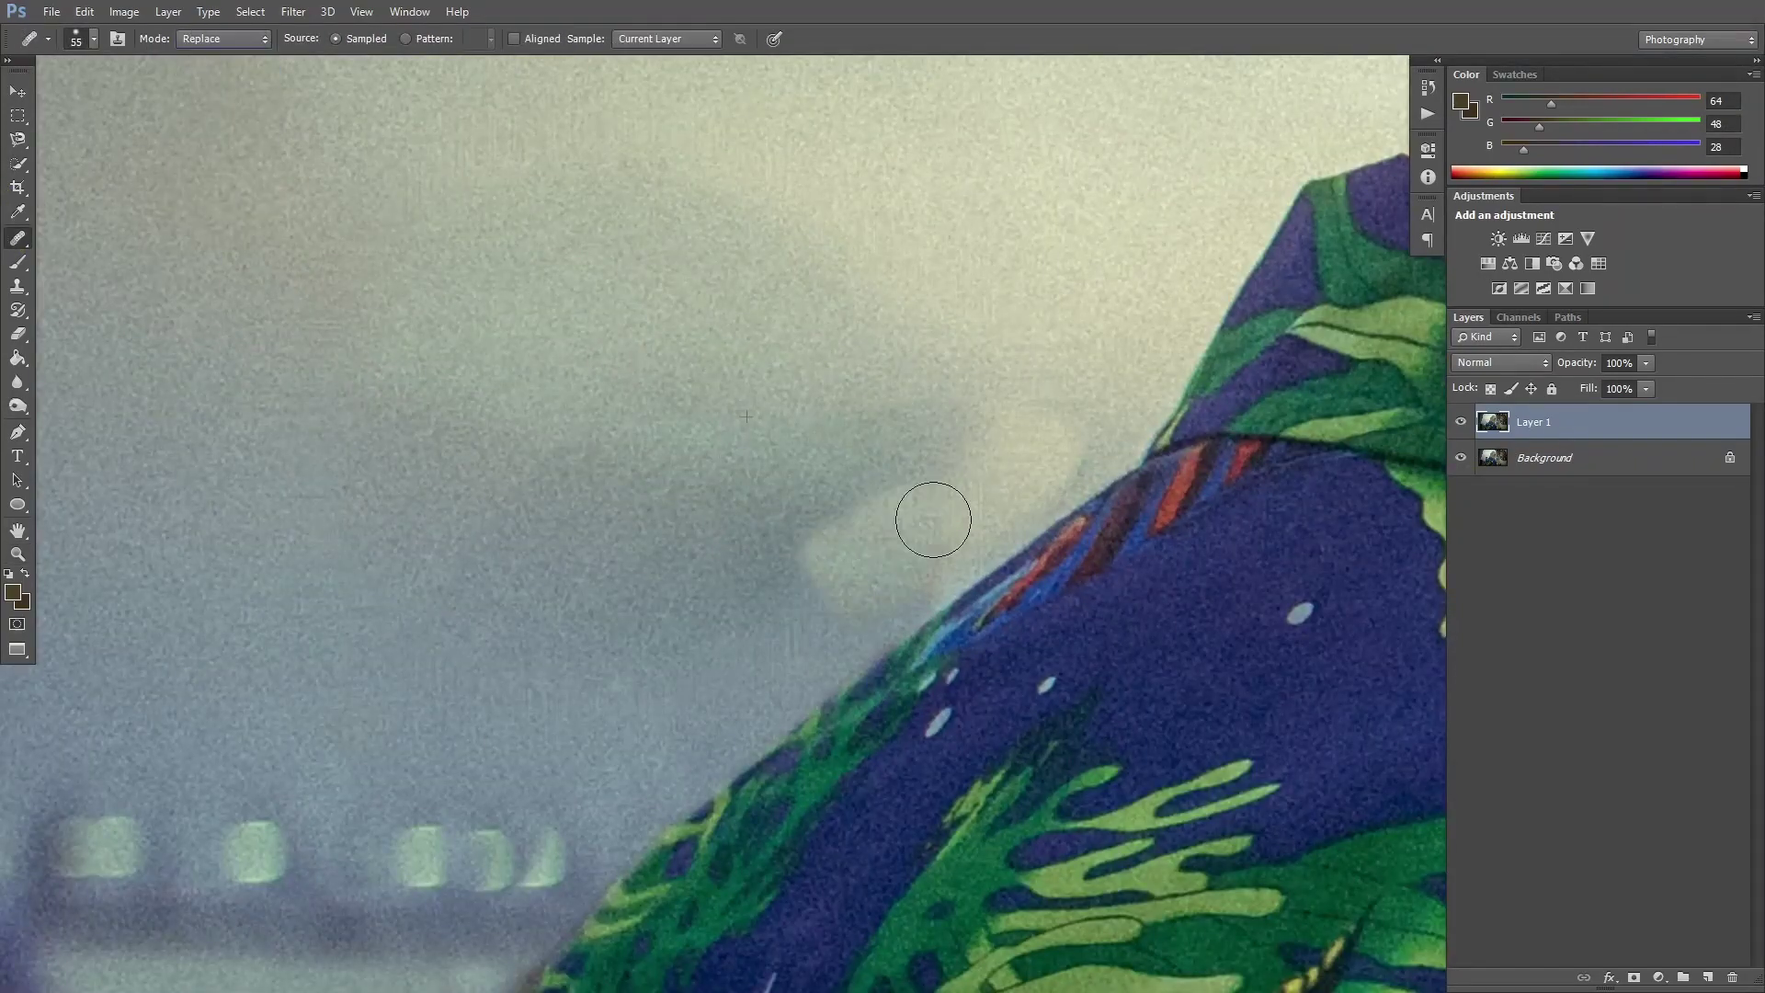
pyautogui.press('z')
pyautogui.hotkey('ctrl', '0')
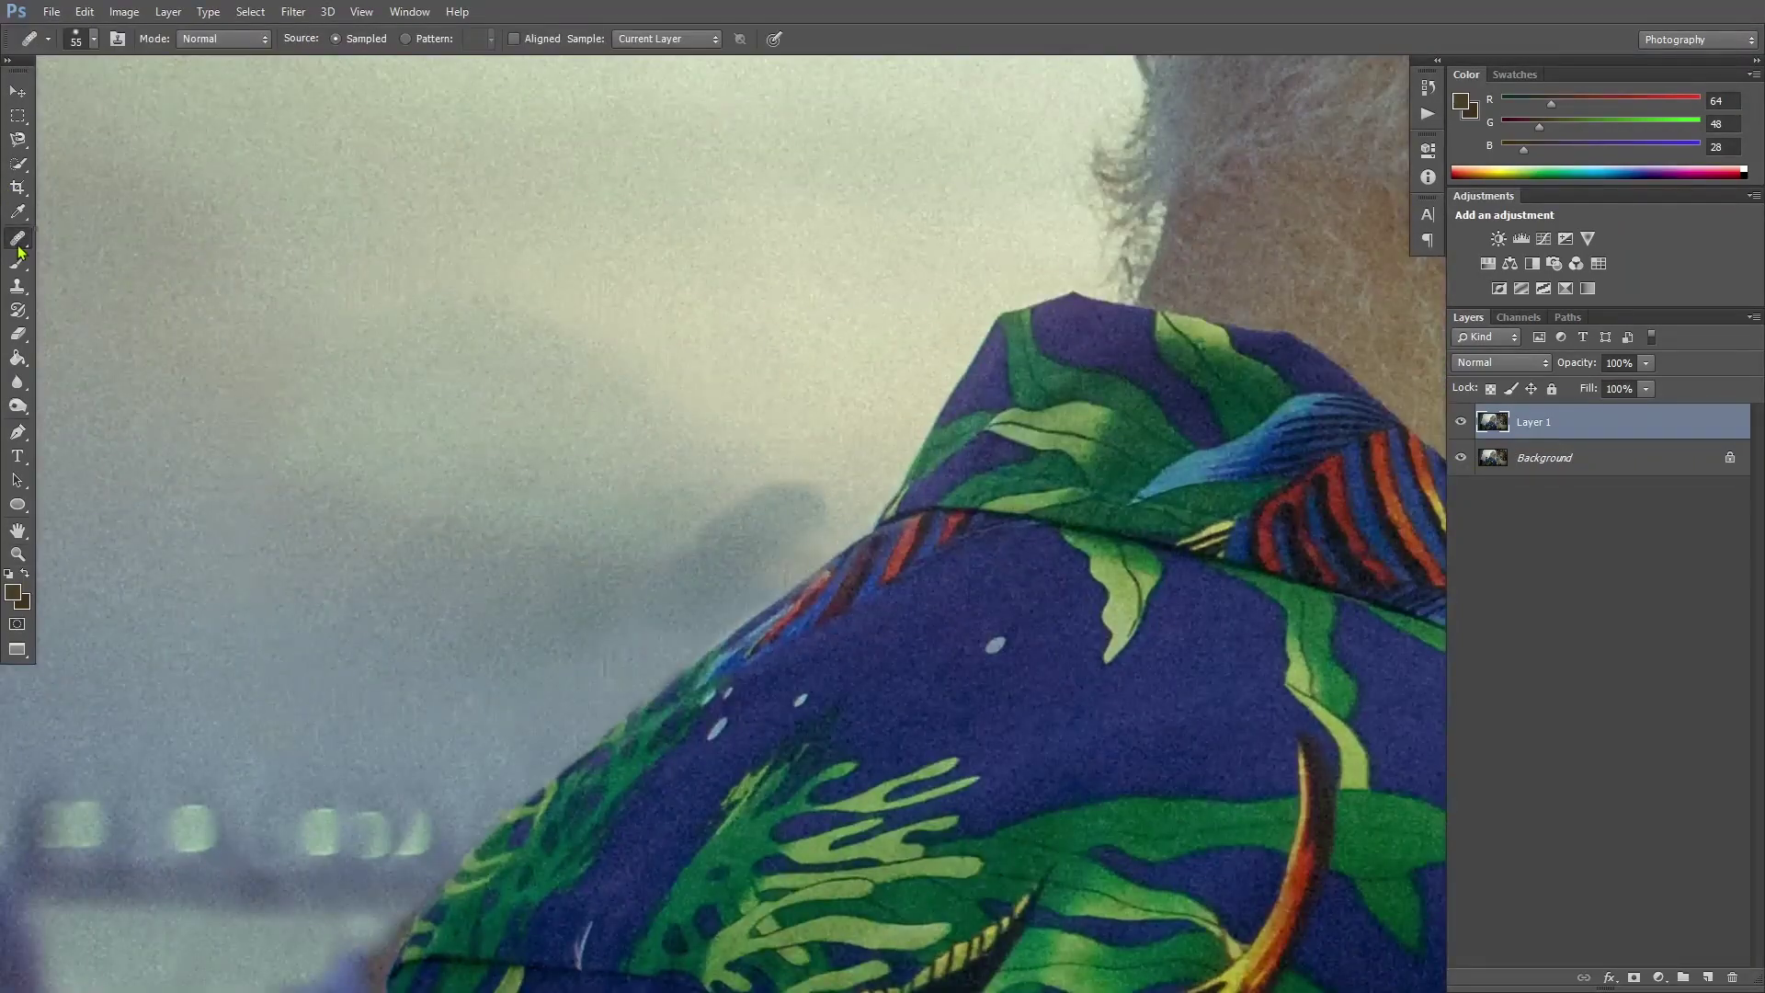
pyautogui.moveTo(790, 514); pyautogui.dragTo(855, 563)
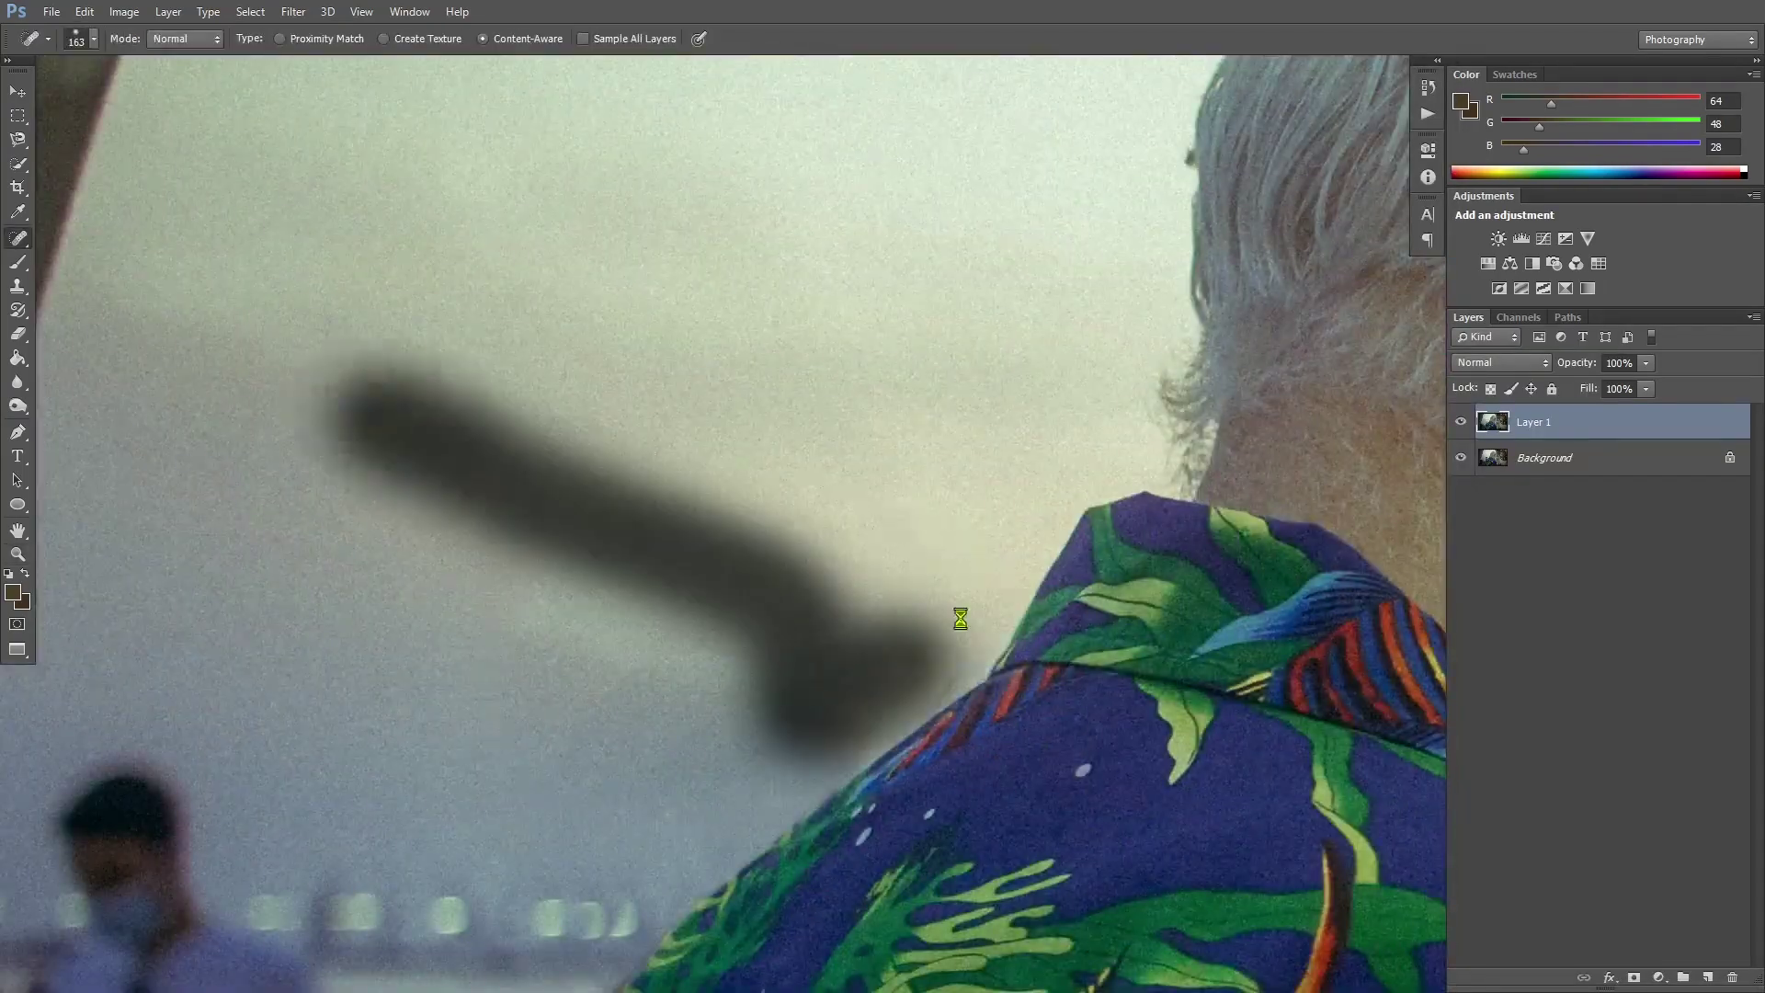
# Spot-heal the sky smudge and paint clean sky over the masked man's head
pyautogui.moveTo(353, 377); pyautogui.dragTo(809, 666)
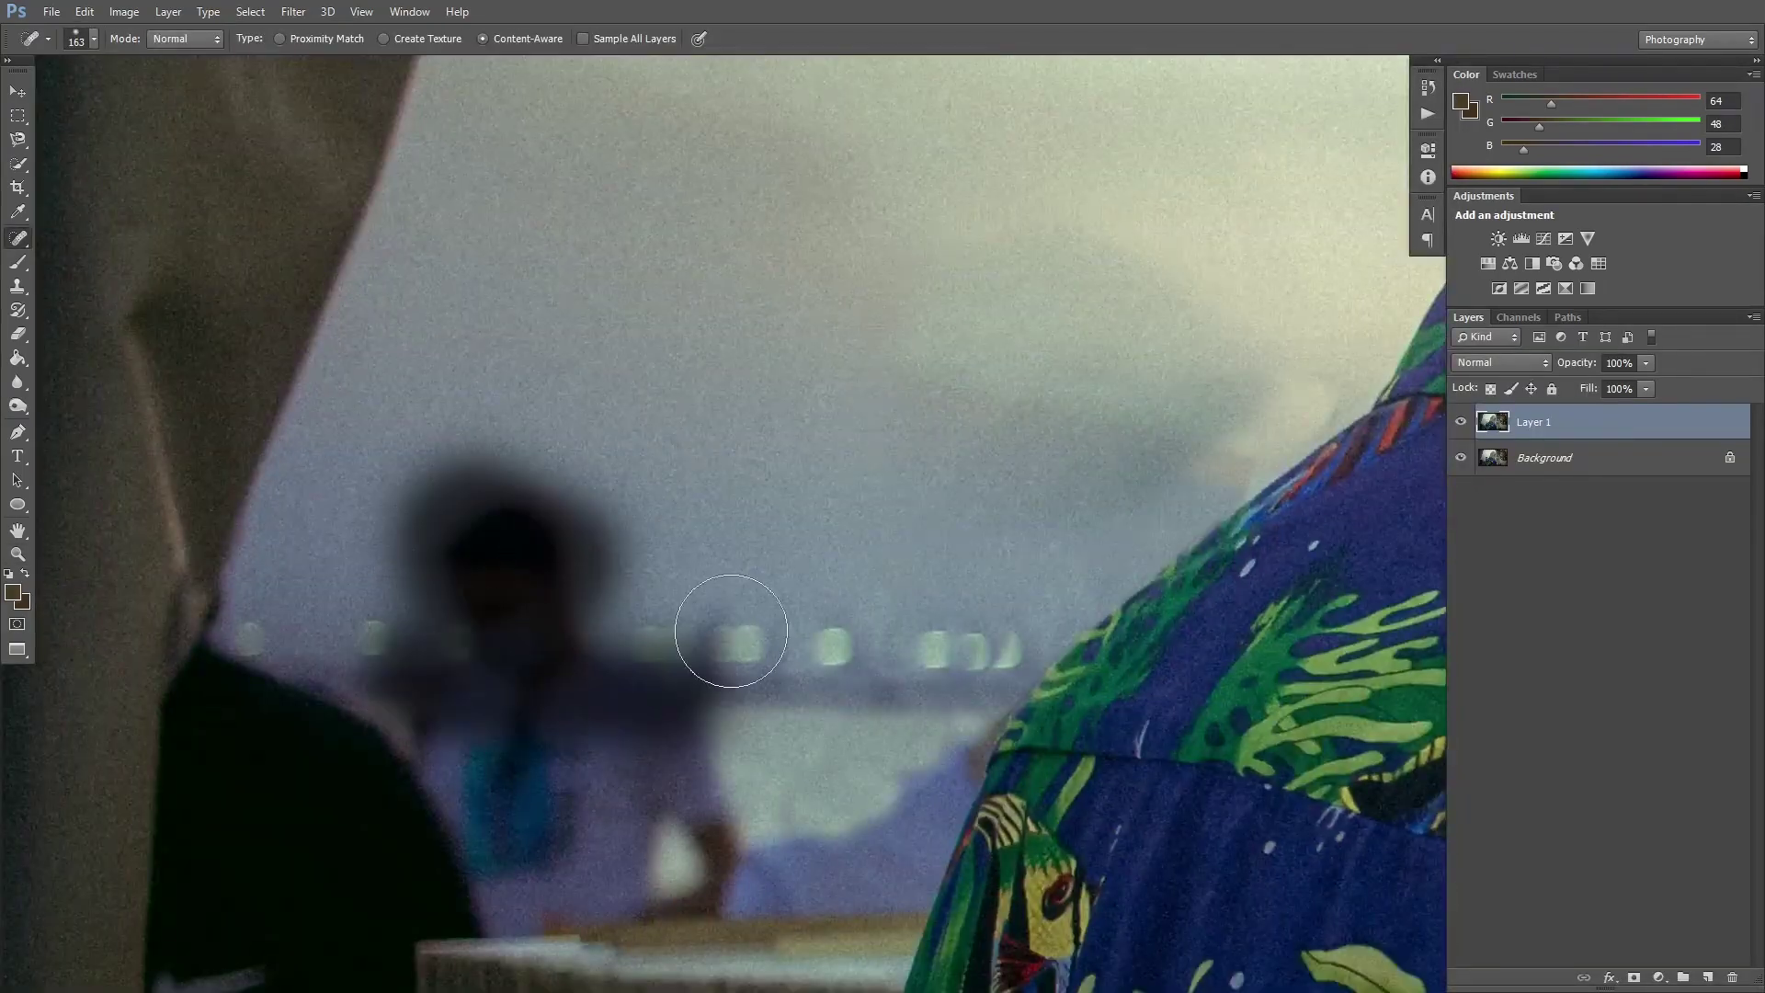
pyautogui.click(730, 630)
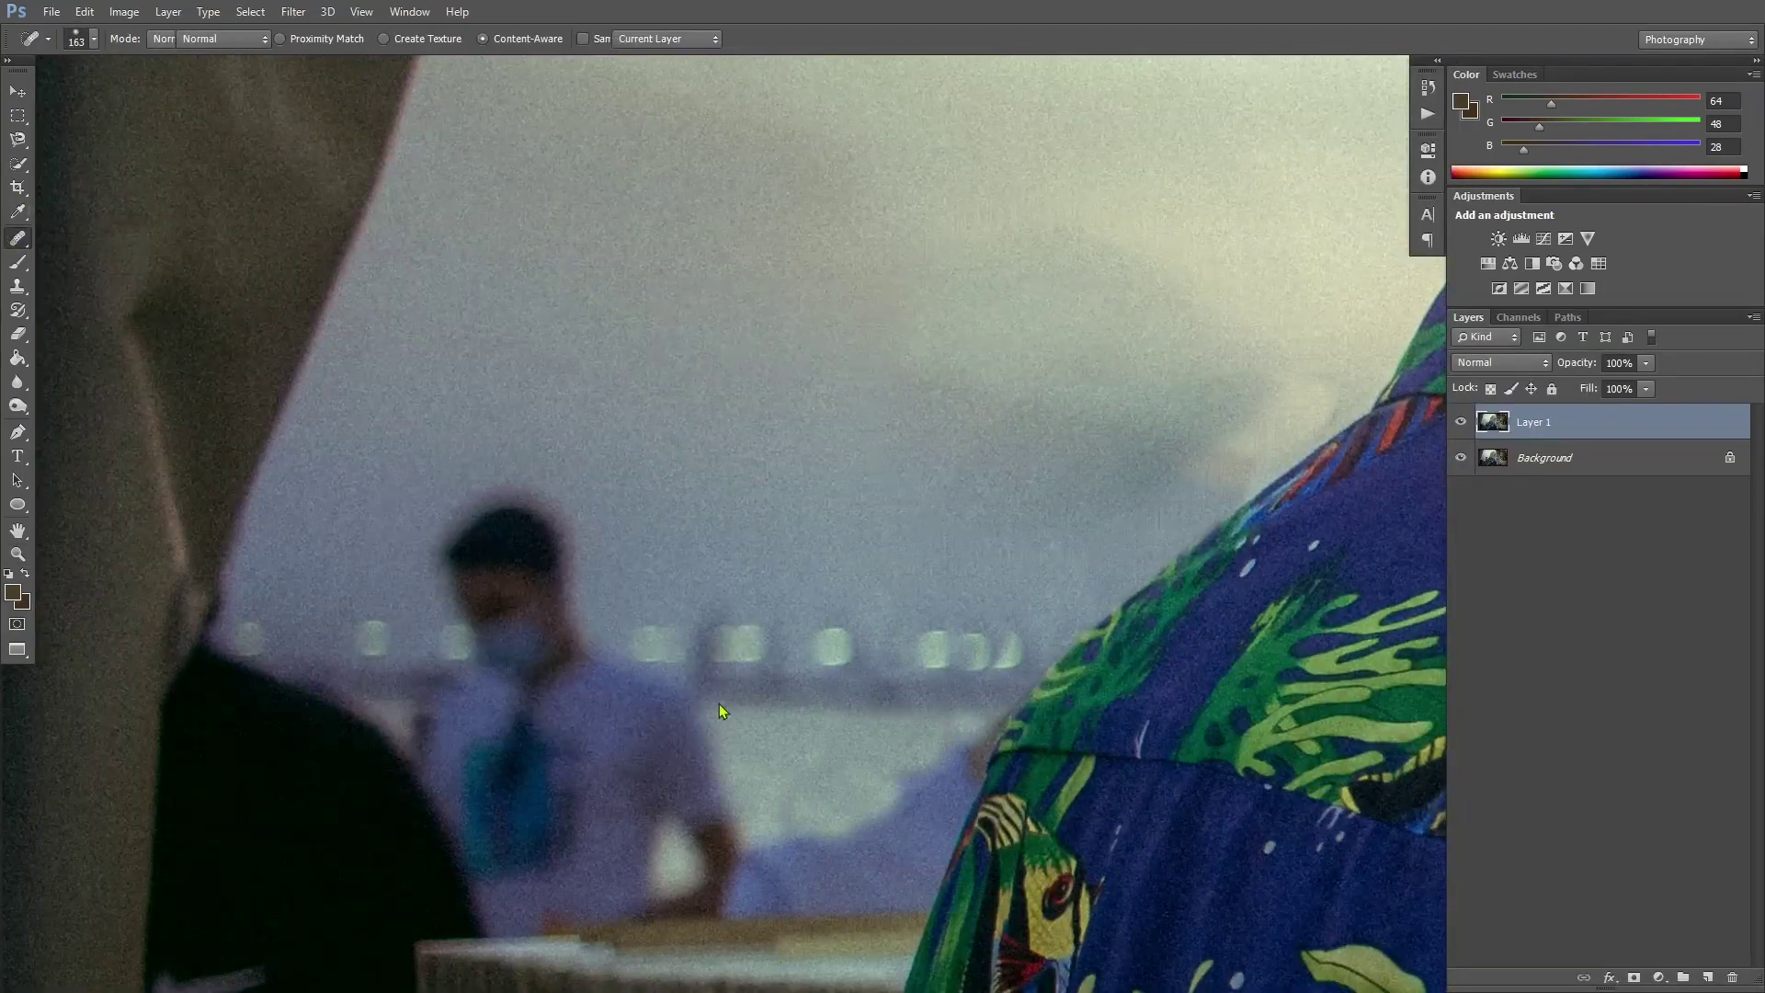
pyautogui.hotkey('shift', 'j')
pyautogui.moveTo(451, 551); pyautogui.dragTo(519, 510)
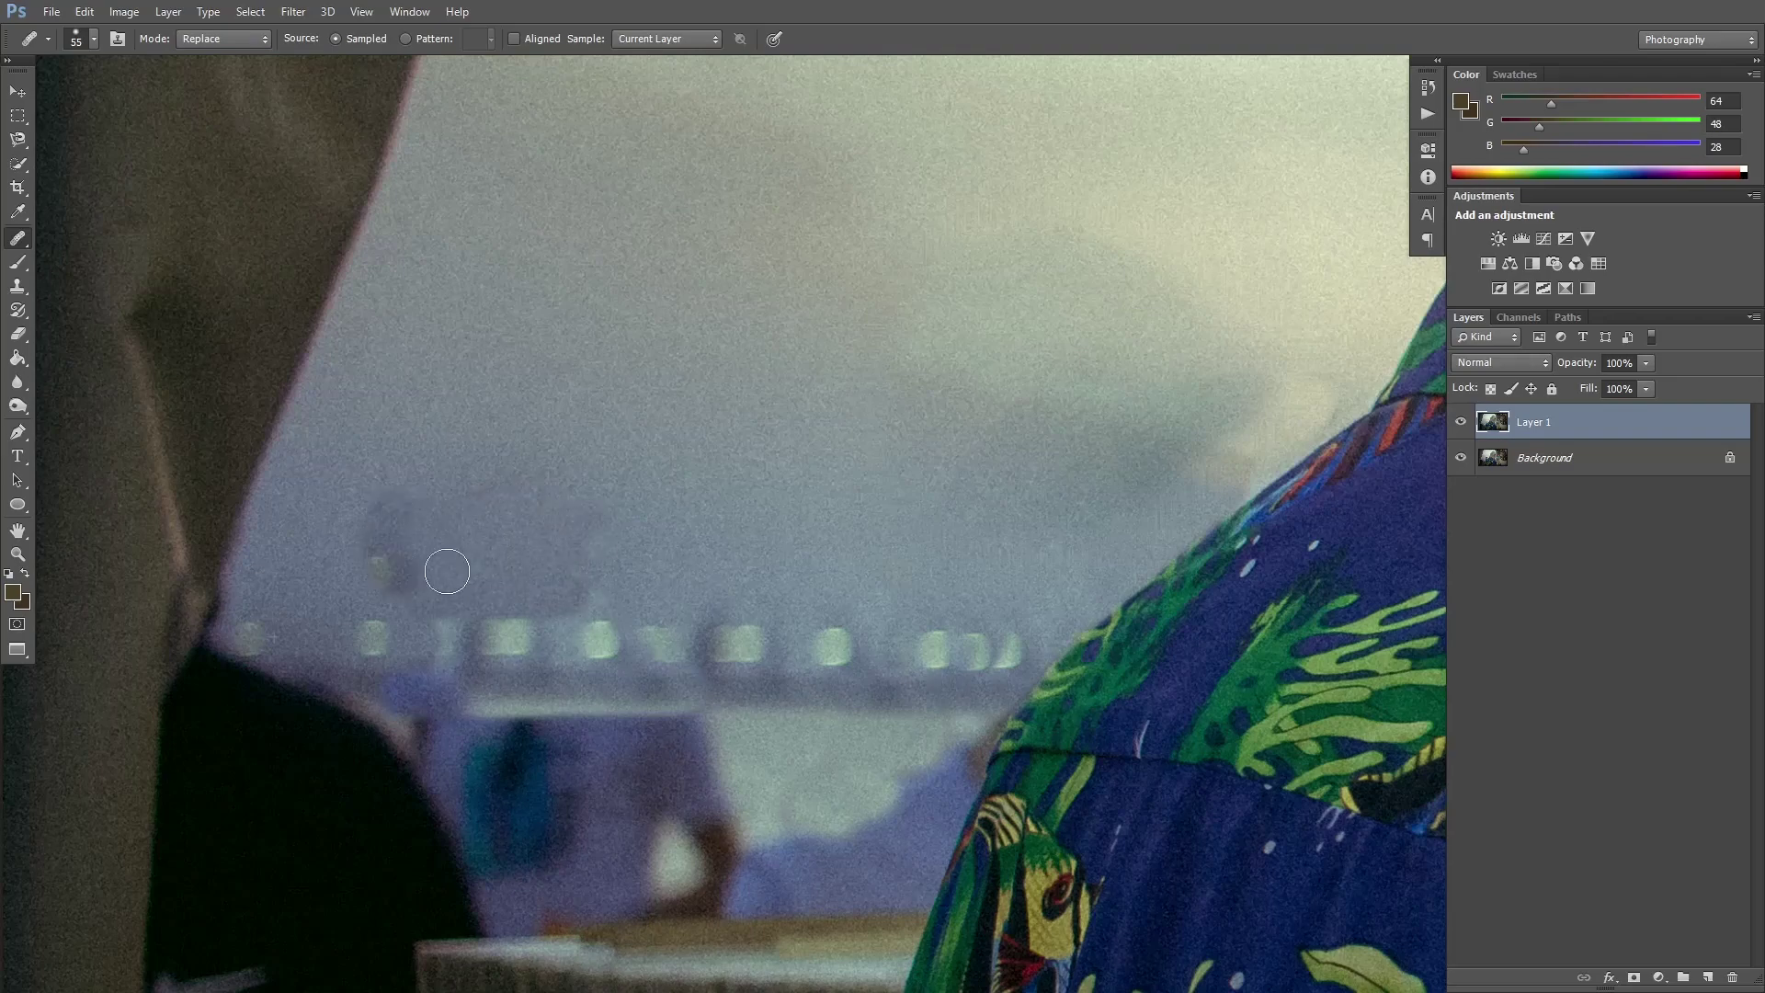
# Extend the light sea band across the masked man and cover the dark area by the table
pyautogui.hotkey('ctrl', '+')
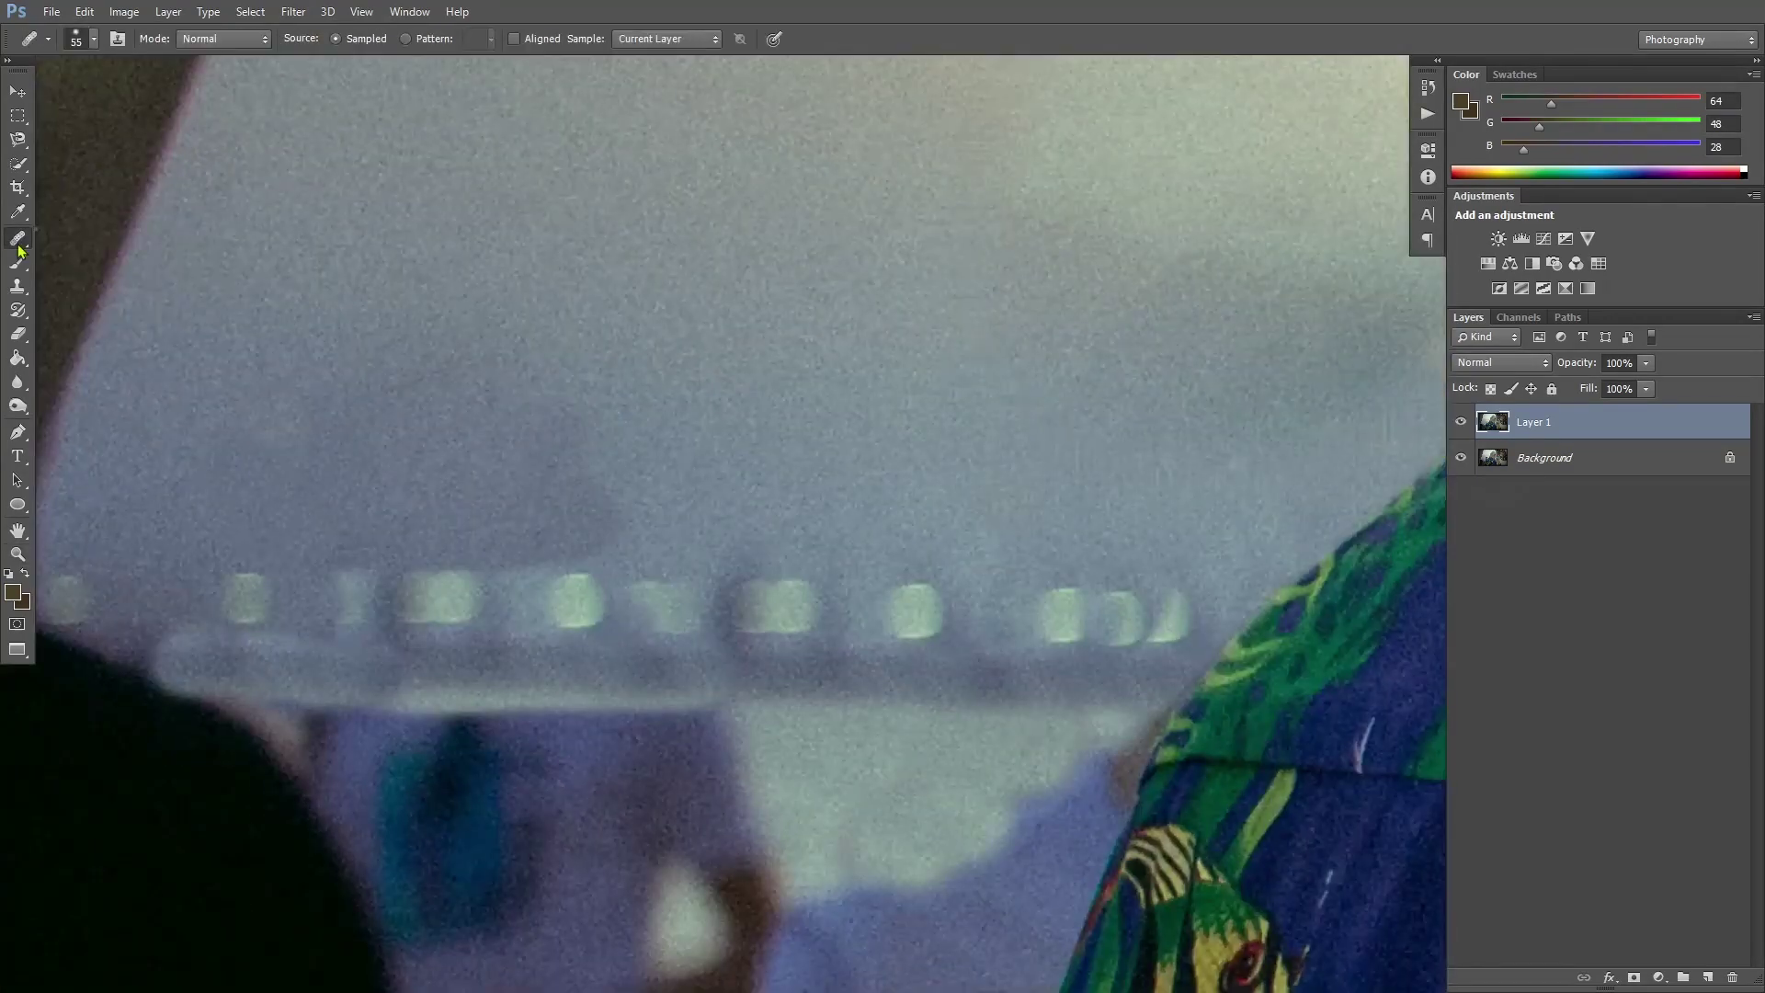
pyautogui.click(964, 490)
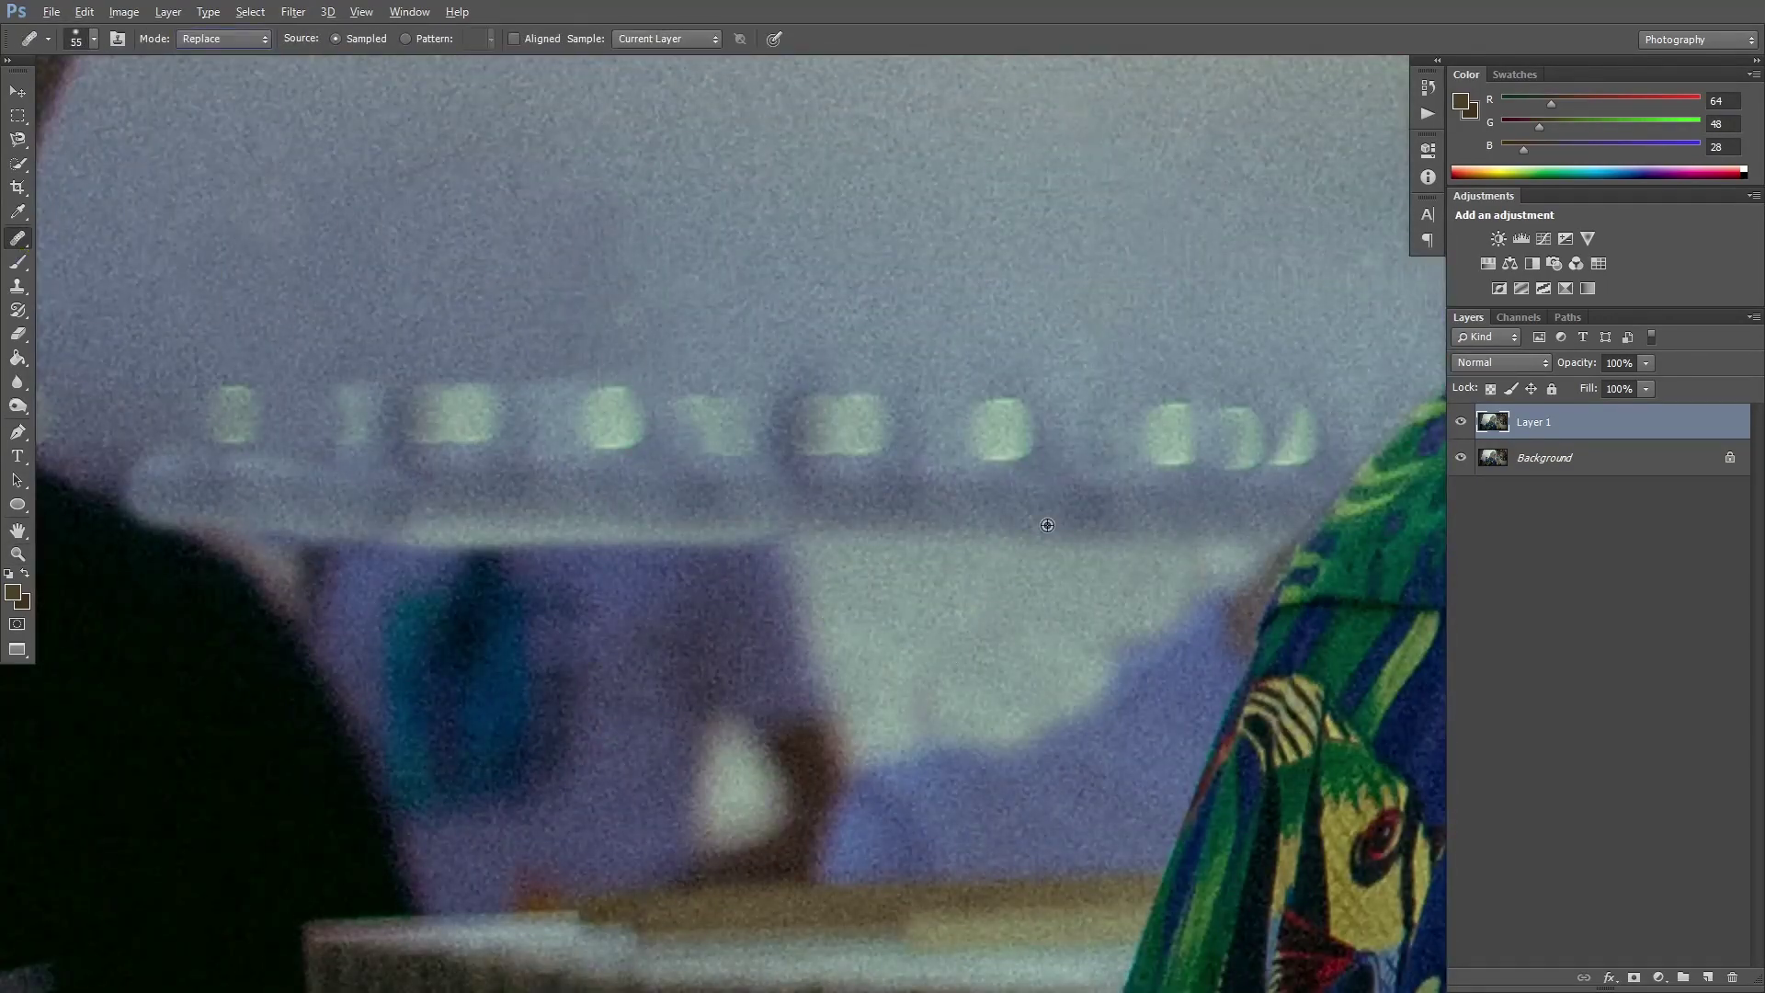
pyautogui.keyDown('alt'); pyautogui.click(1047, 525); pyautogui.keyUp('alt')
pyautogui.moveTo(808, 524); pyautogui.dragTo(121, 500)
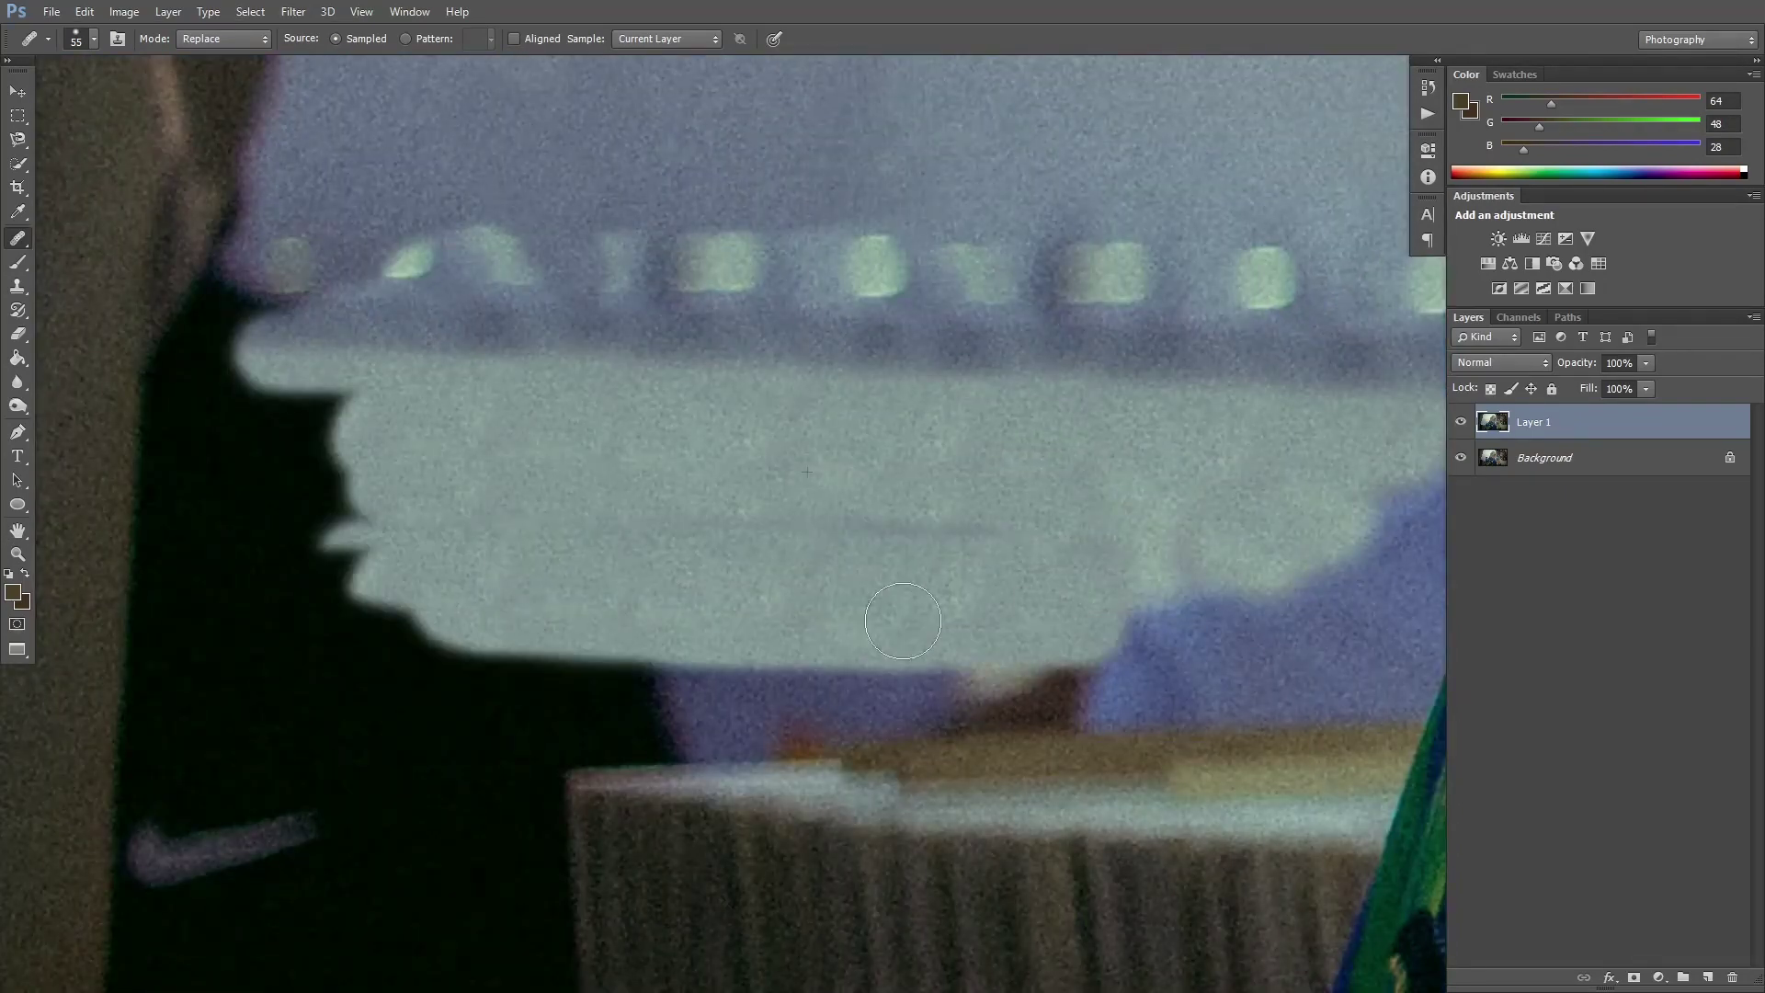
pyautogui.moveTo(903, 620); pyautogui.dragTo(495, 661)
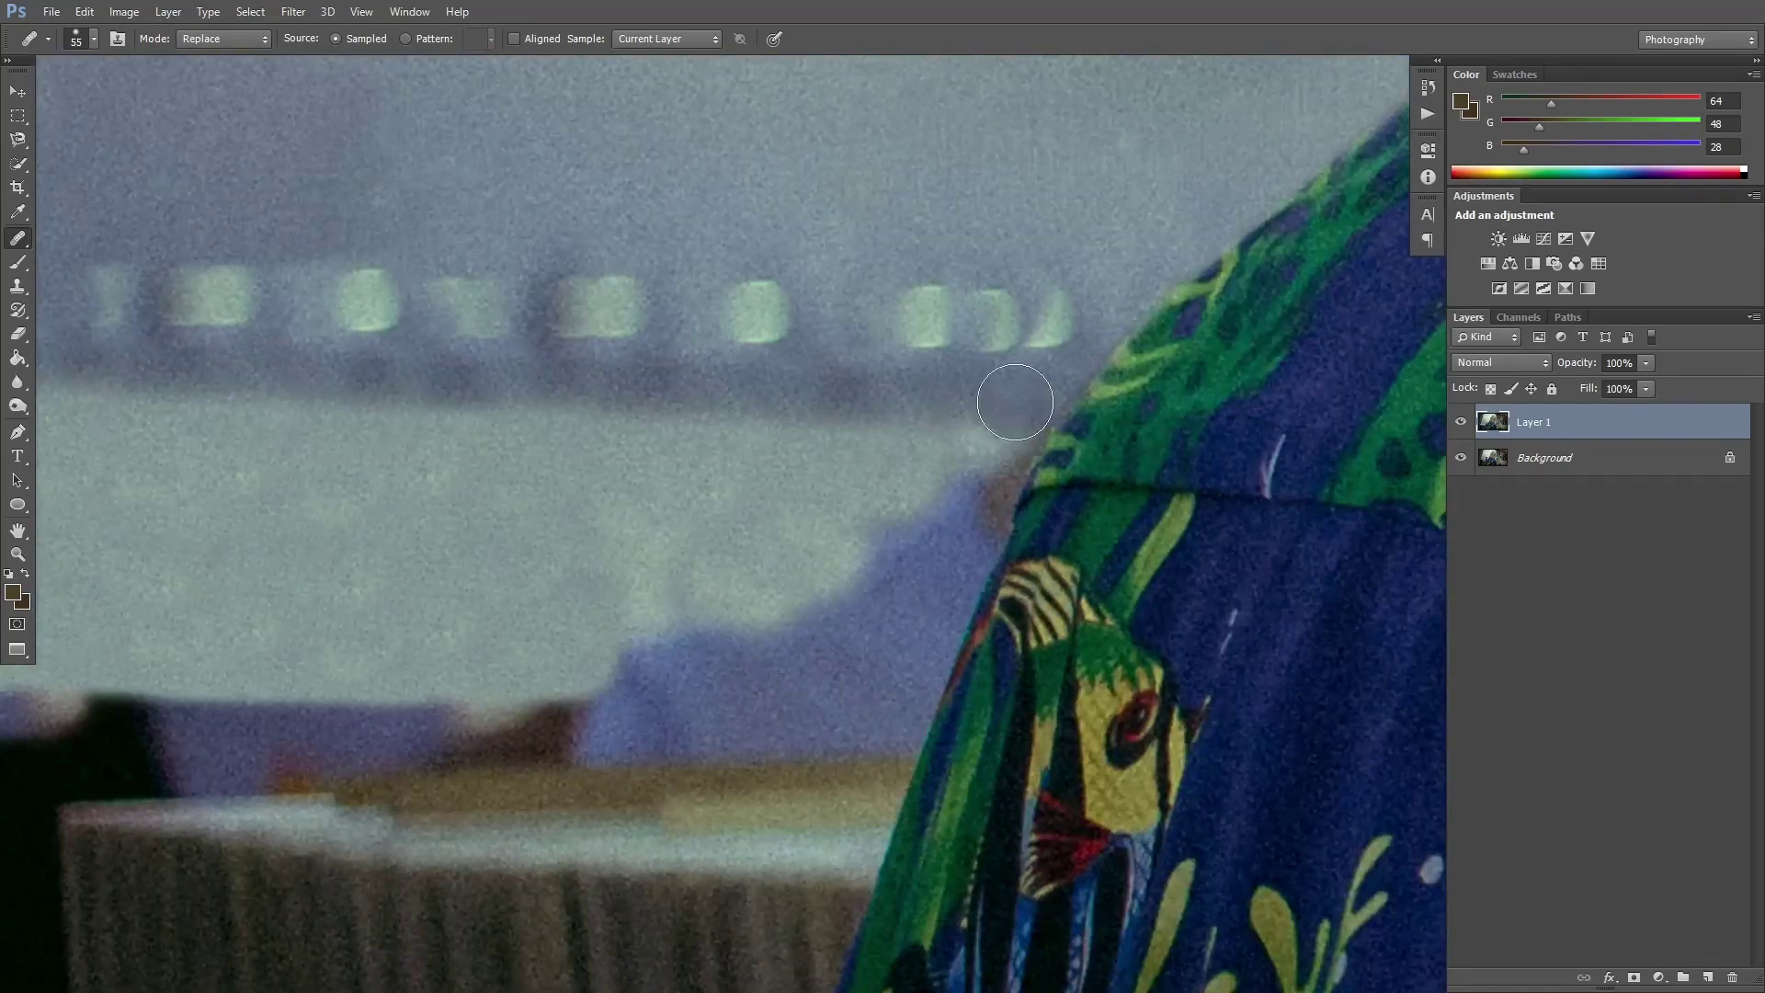
pyautogui.rightClick(914, 618)
pyautogui.press('Escape')
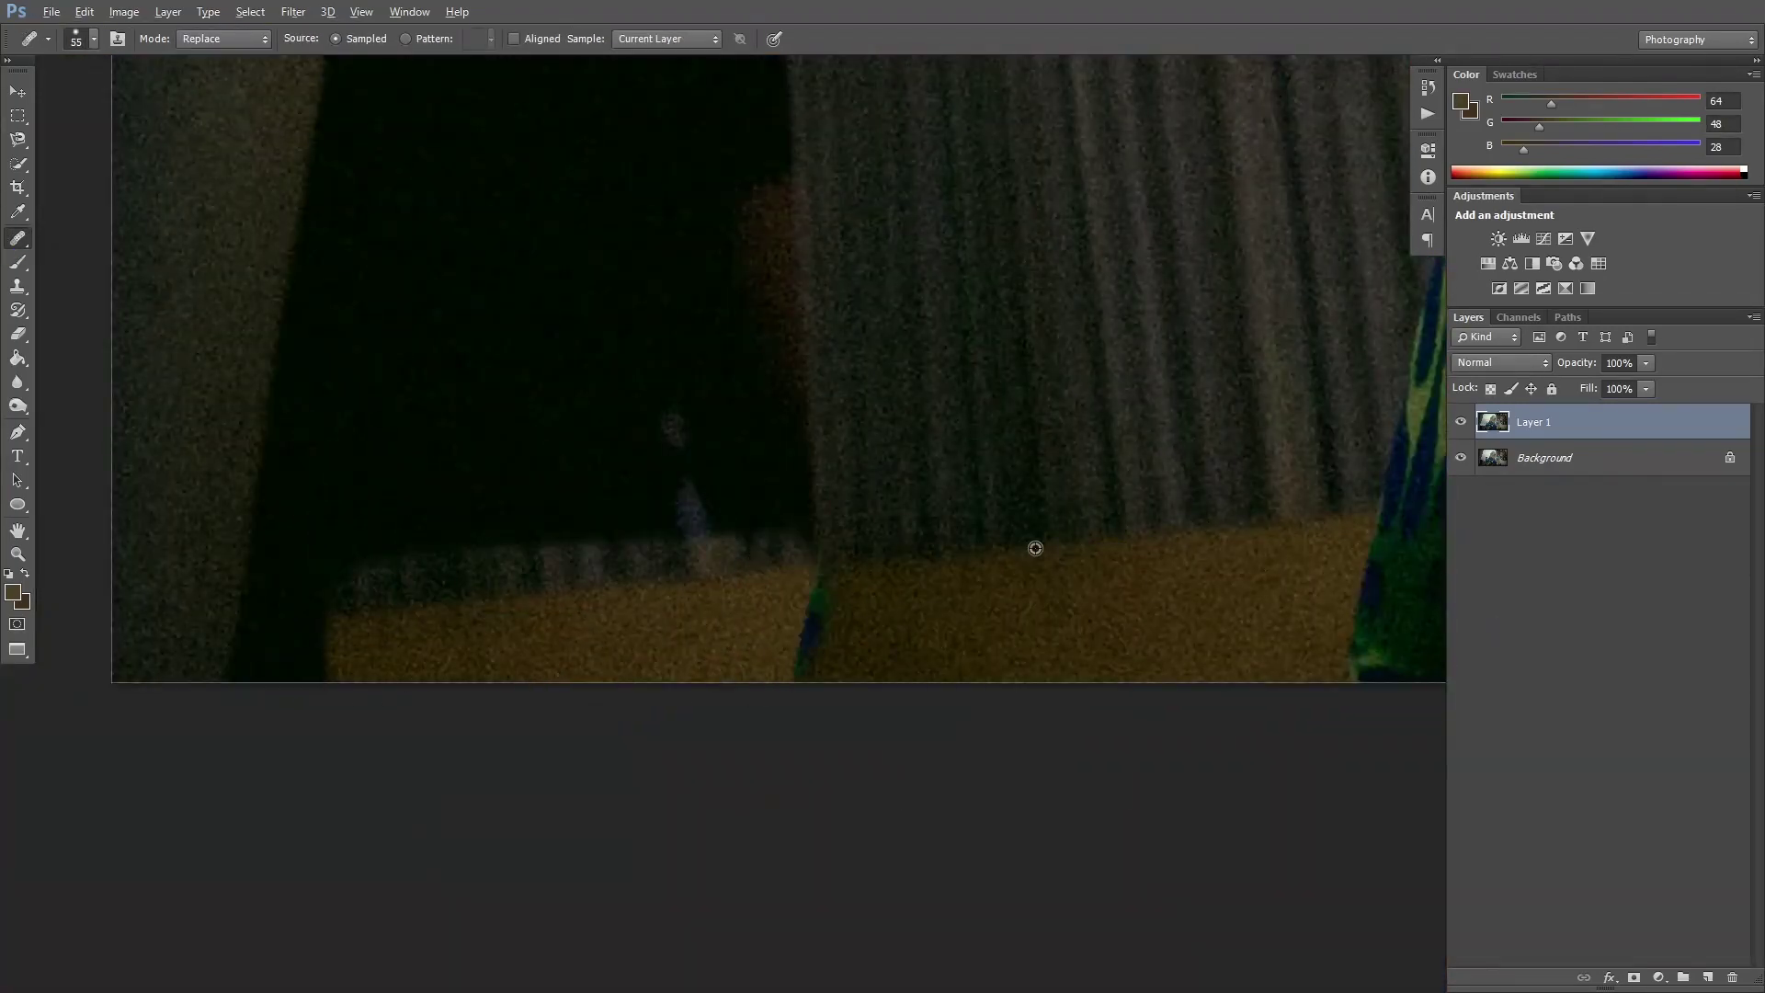
# Heal the blue strip into yellow table and paint out the dark figure beside it
pyautogui.keyDown('alt'); pyautogui.click(1035, 548); pyautogui.keyUp('alt')
pyautogui.moveTo(809, 602); pyautogui.dragTo(649, 593)
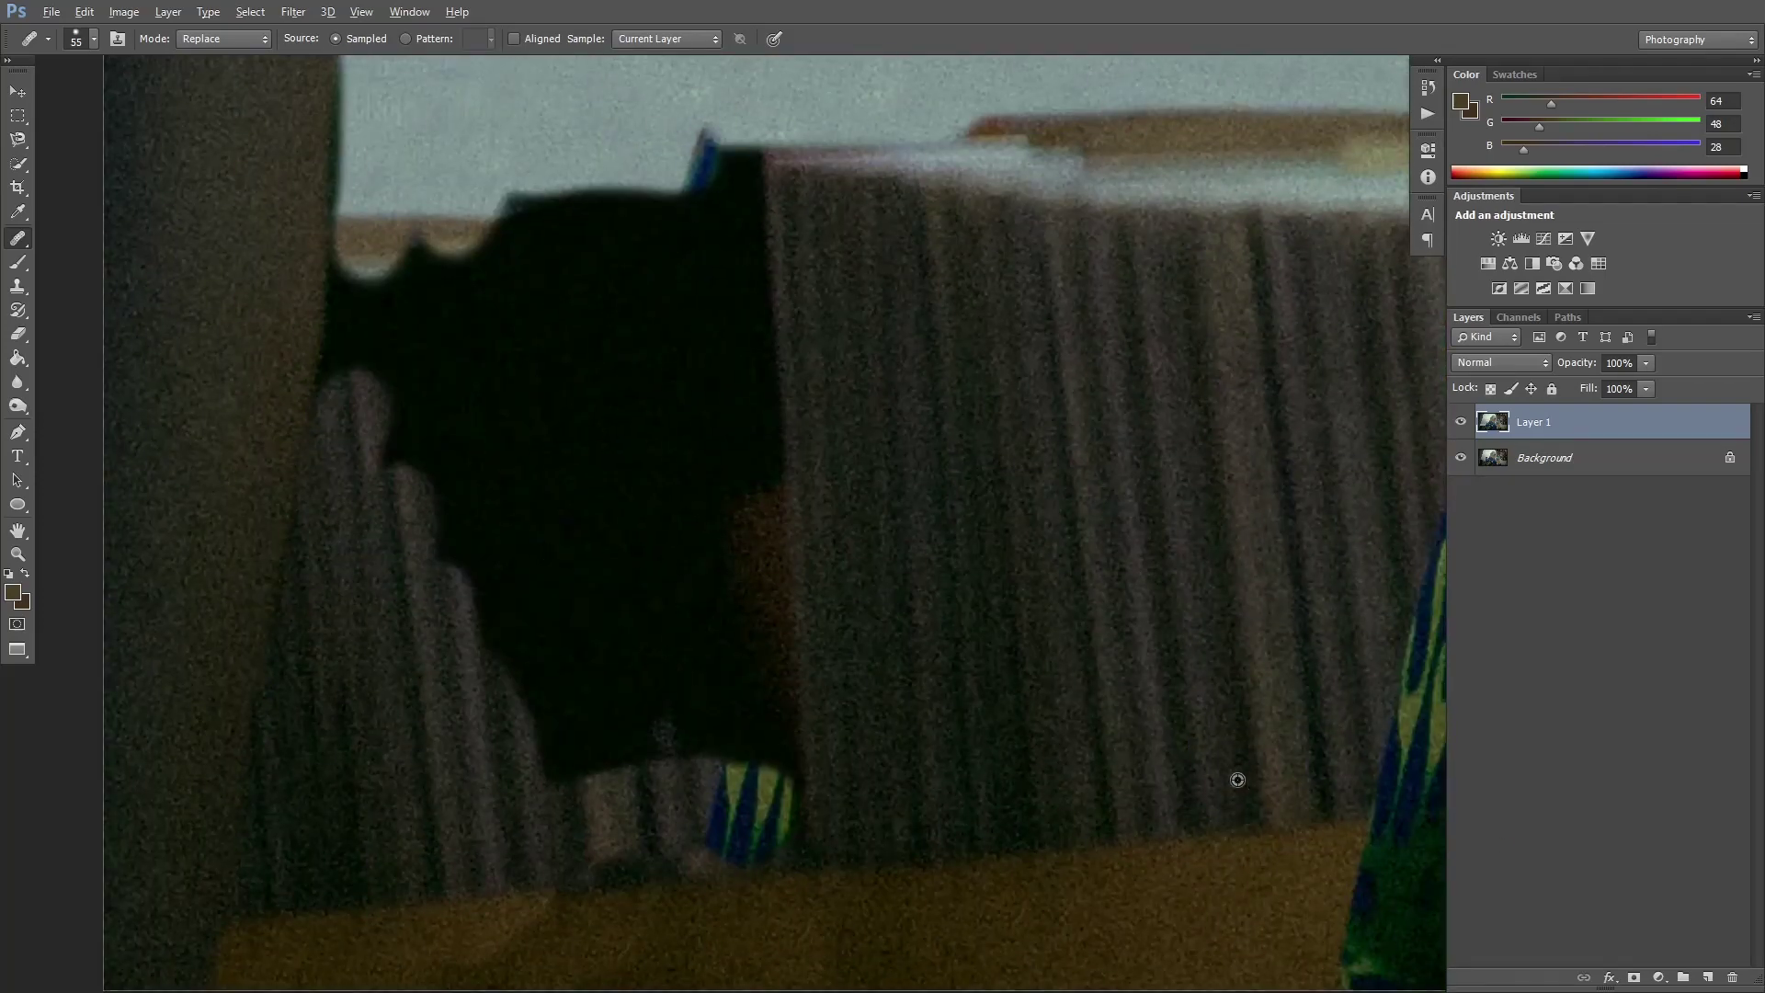
pyautogui.moveTo(1232, 775)
pyautogui.mouseDown()
pyautogui.moveTo(776, 776)
pyautogui.moveTo(342, 473)
pyautogui.moveTo(591, 551)
pyautogui.mouseUp()
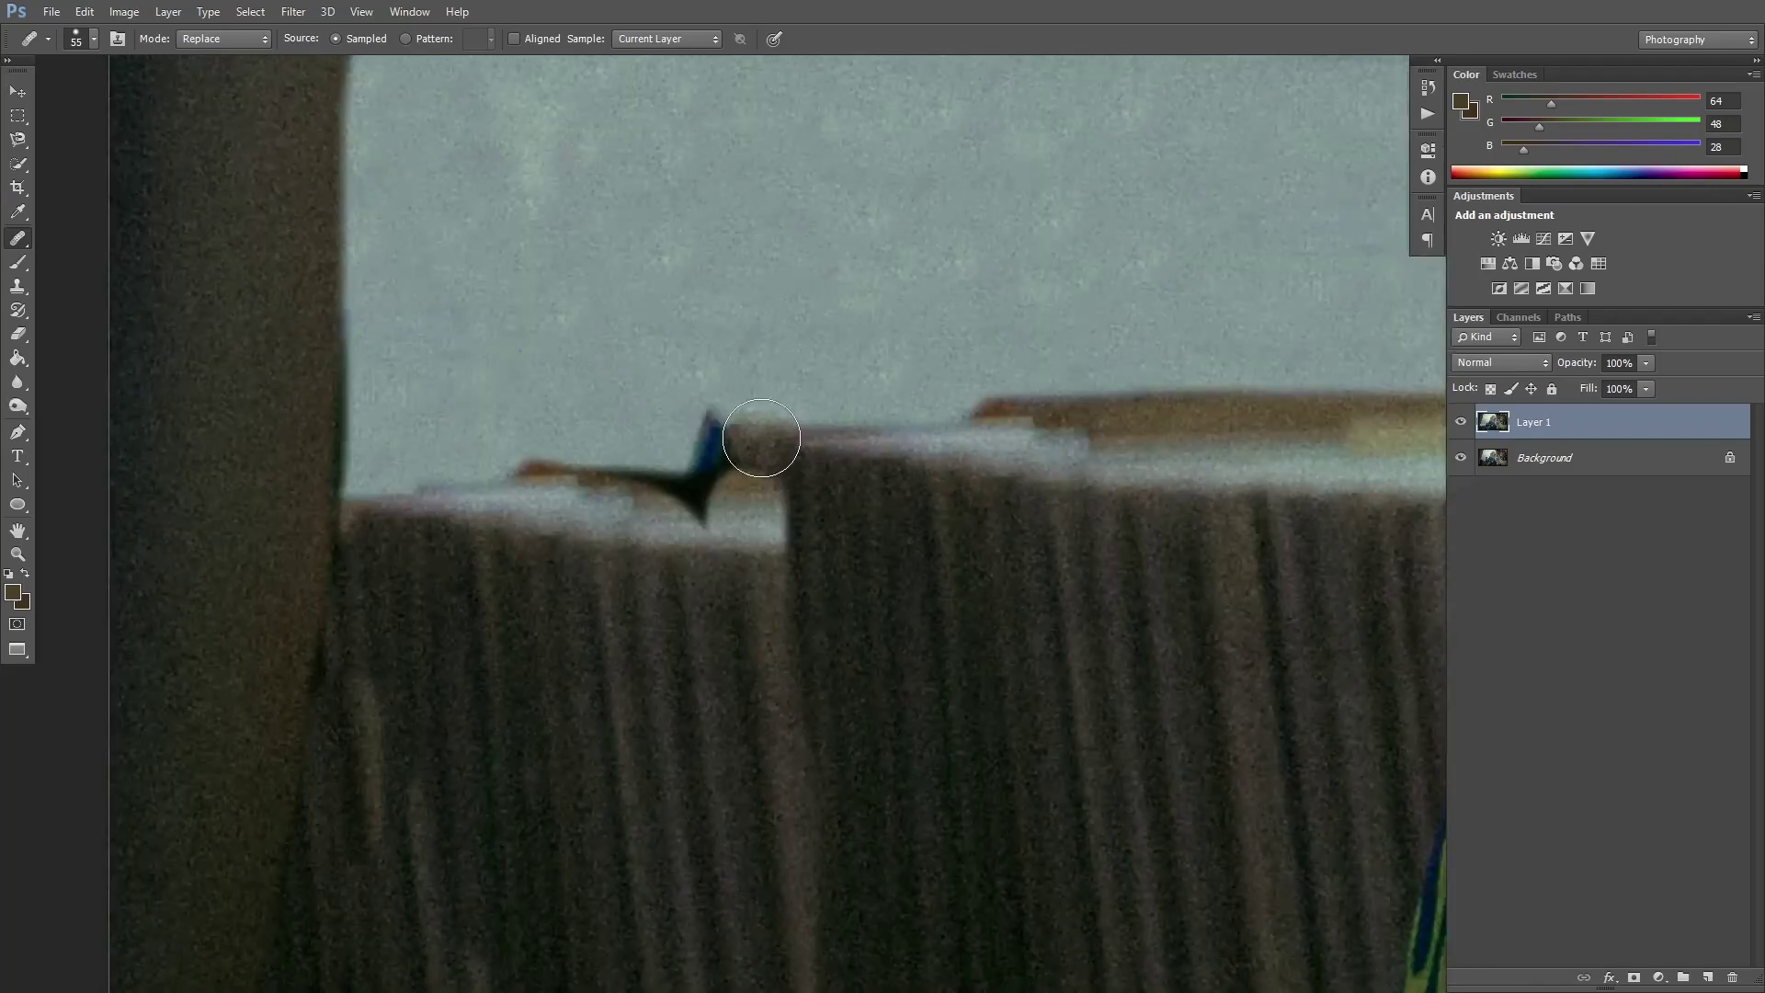
pyautogui.moveTo(756, 441)
pyautogui.mouseDown()
pyautogui.moveTo(366, 551)
pyautogui.moveTo(606, 534)
pyautogui.moveTo(741, 591)
pyautogui.mouseUp()
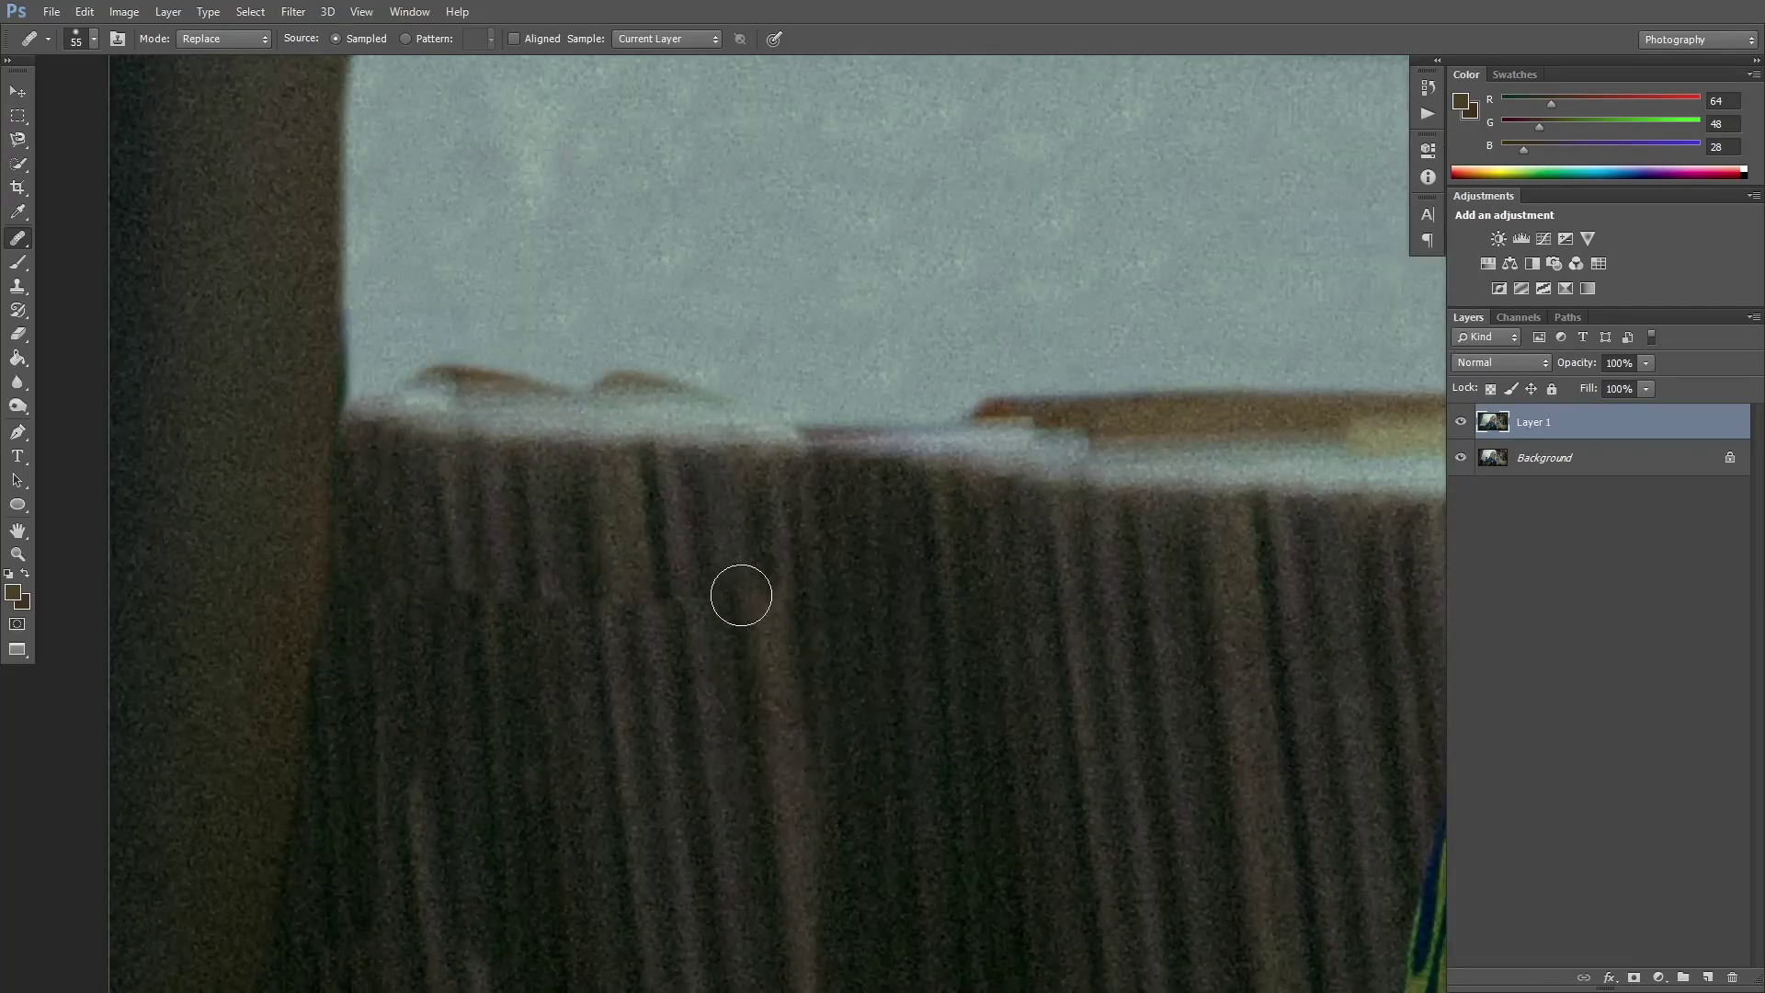
# Retouch the curtain stripes beside the shirt, then zoom into the window and sea area
pyautogui.press('z')
pyautogui.rightClick(867, 622)
pyautogui.click(946, 633)
pyautogui.click(281, 823)
pyautogui.press('j')
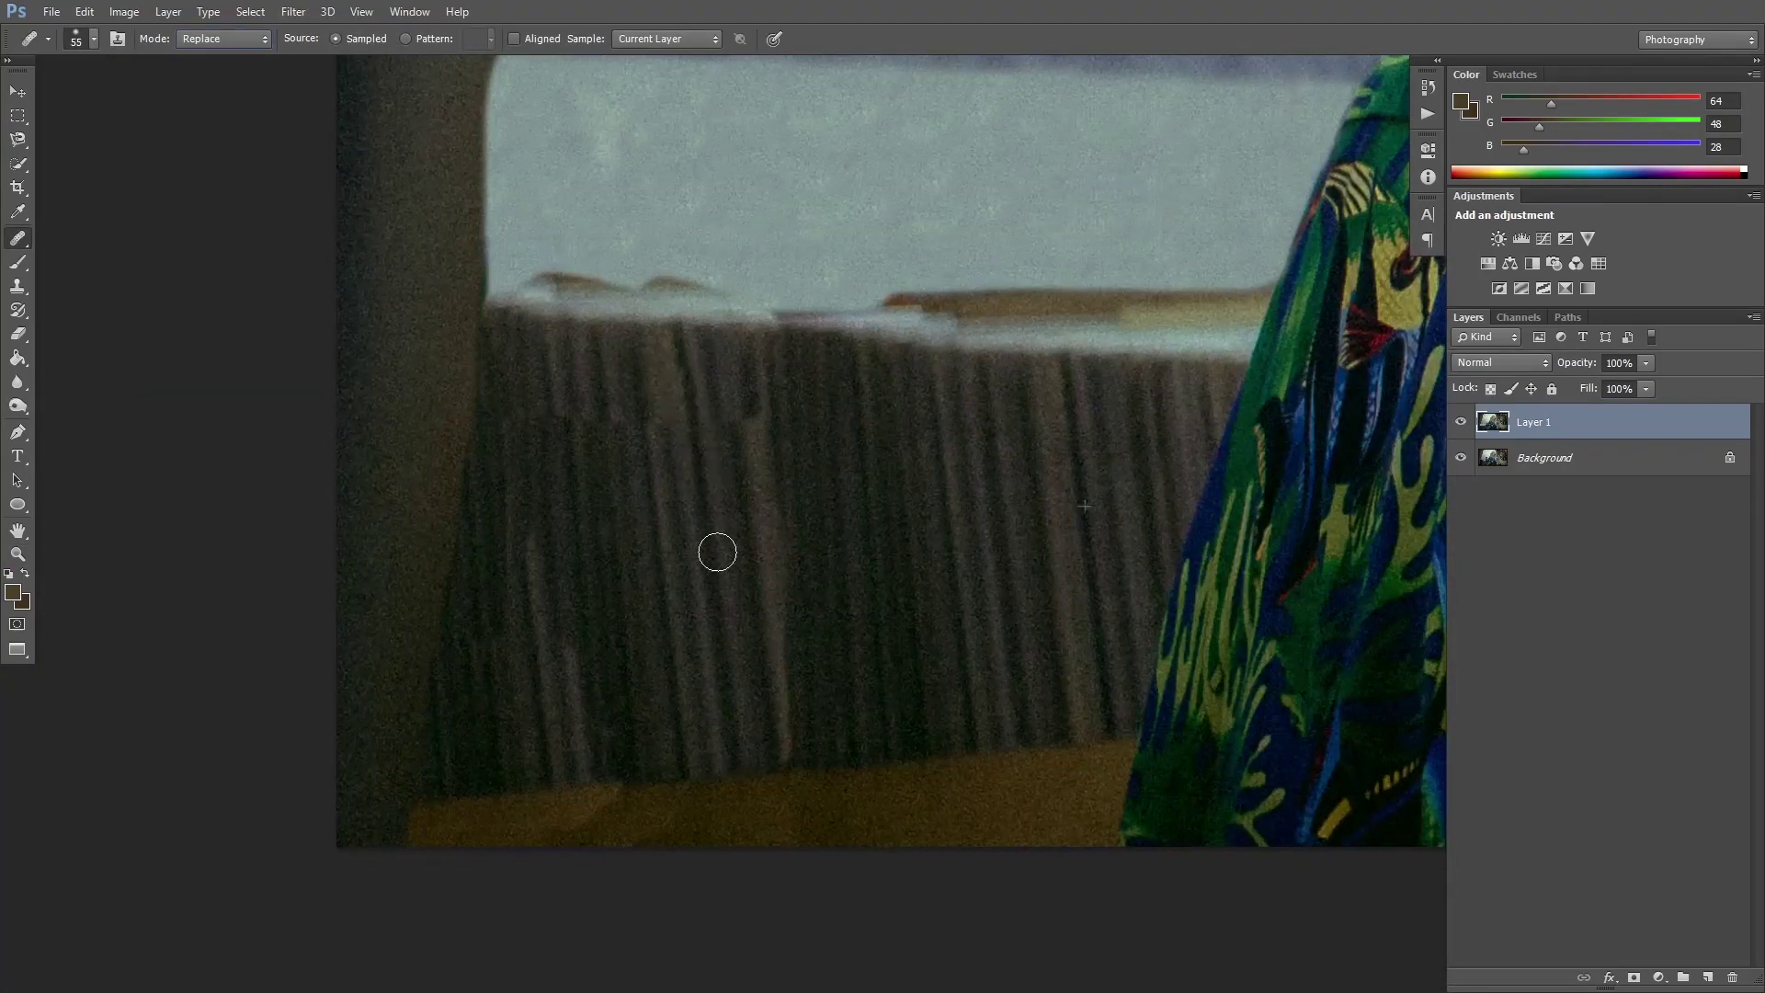
pyautogui.moveTo(743, 545); pyautogui.dragTo(633, 609)
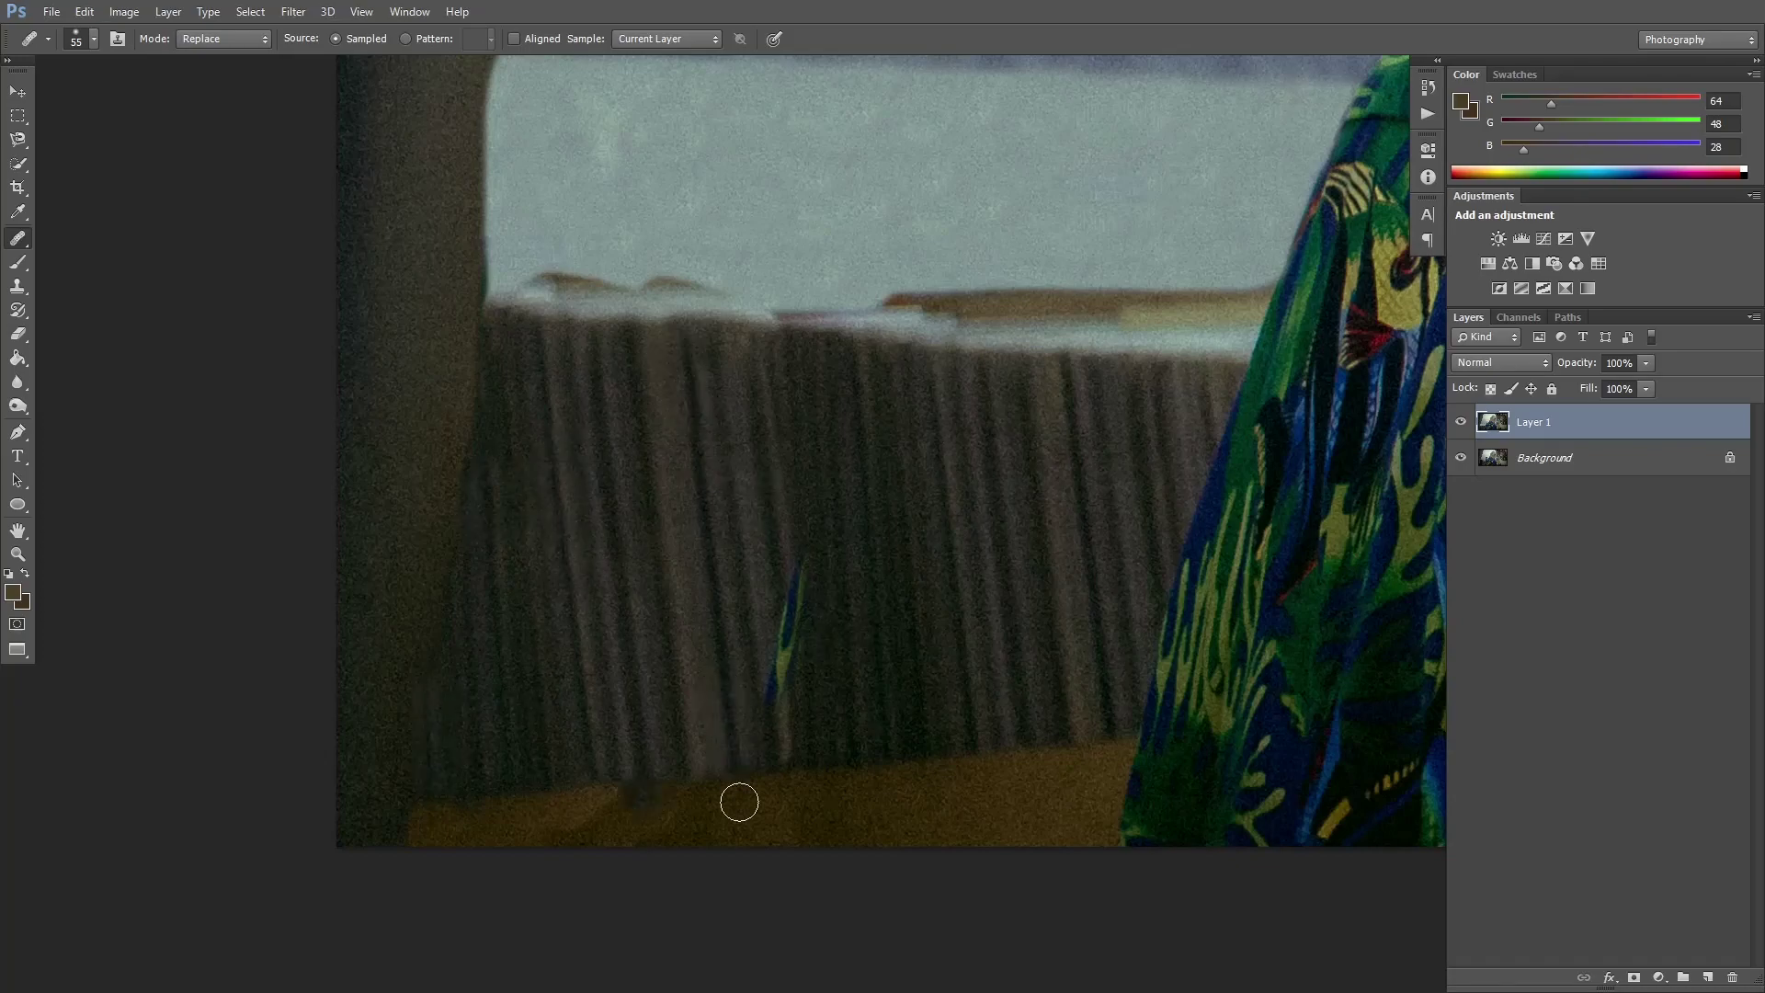
pyautogui.hotkey('ctrl', '0')
pyautogui.keyDown('ctrl'); pyautogui.click(441, 478); pyautogui.keyUp('ctrl')
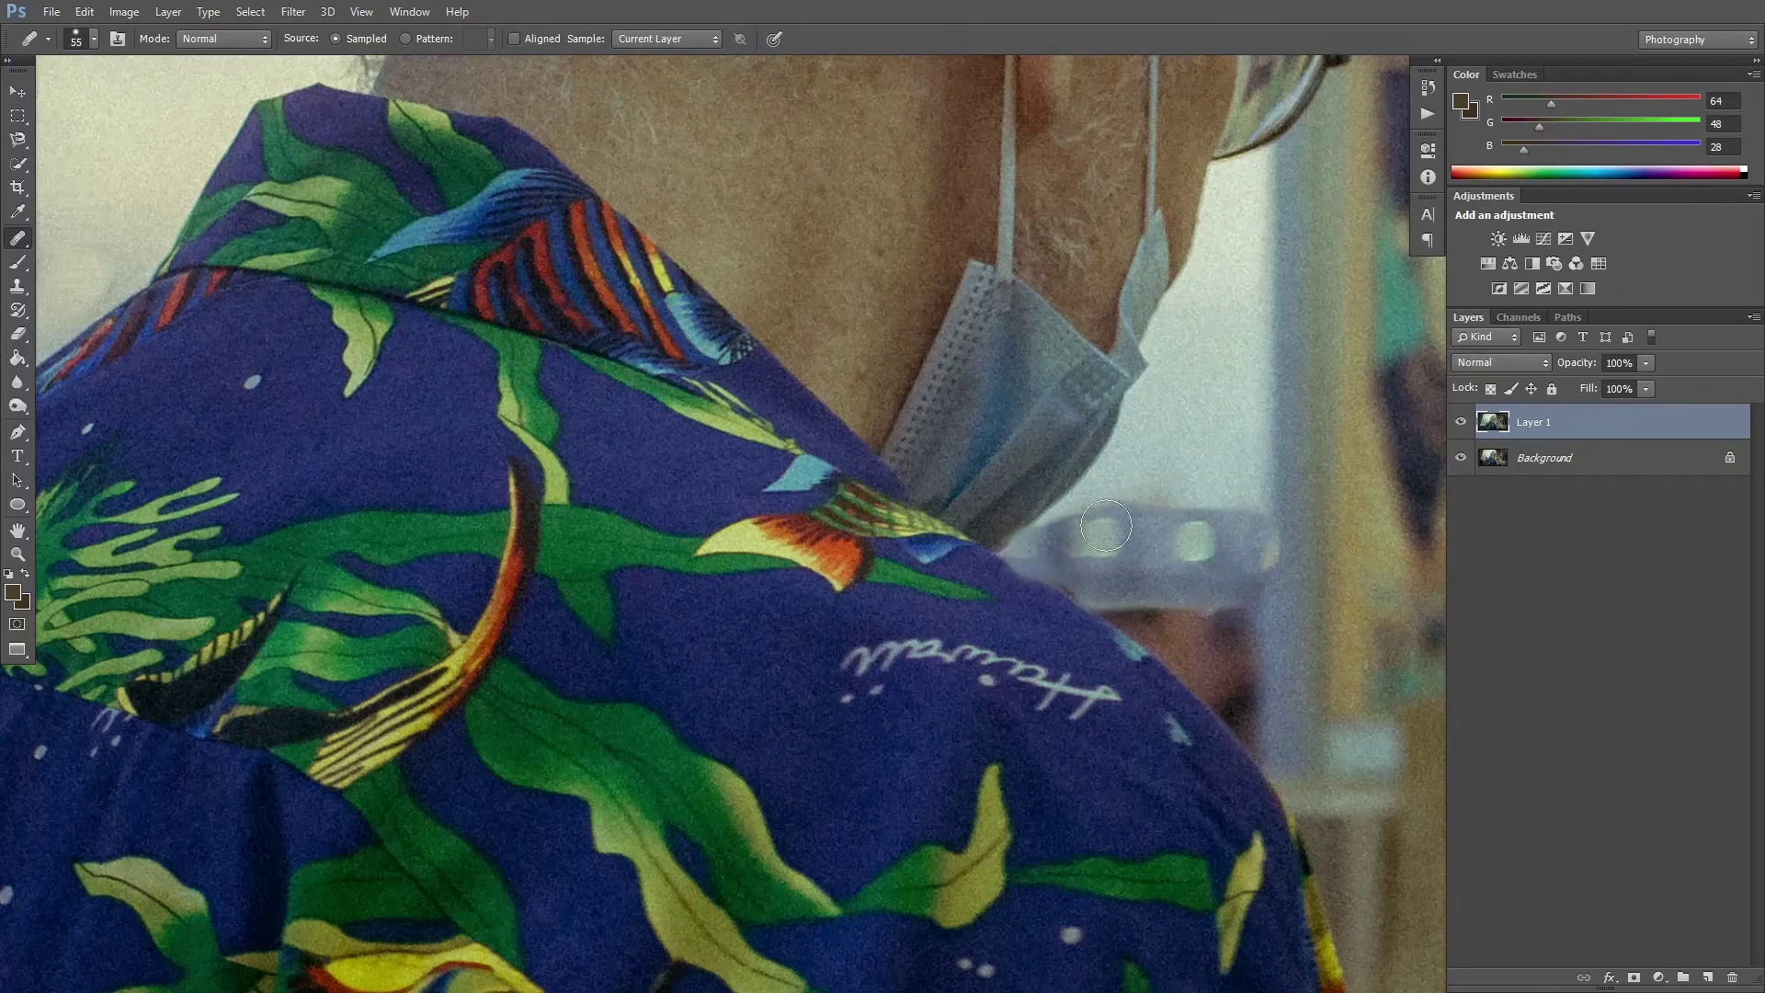
# Duplicate Layer 1 and heal window texture beside the shoulder
pyautogui.press('z')
pyautogui.hotkey('ctrl', '0')
pyautogui.hotkey('ctrl', 'j')
pyautogui.press('j')
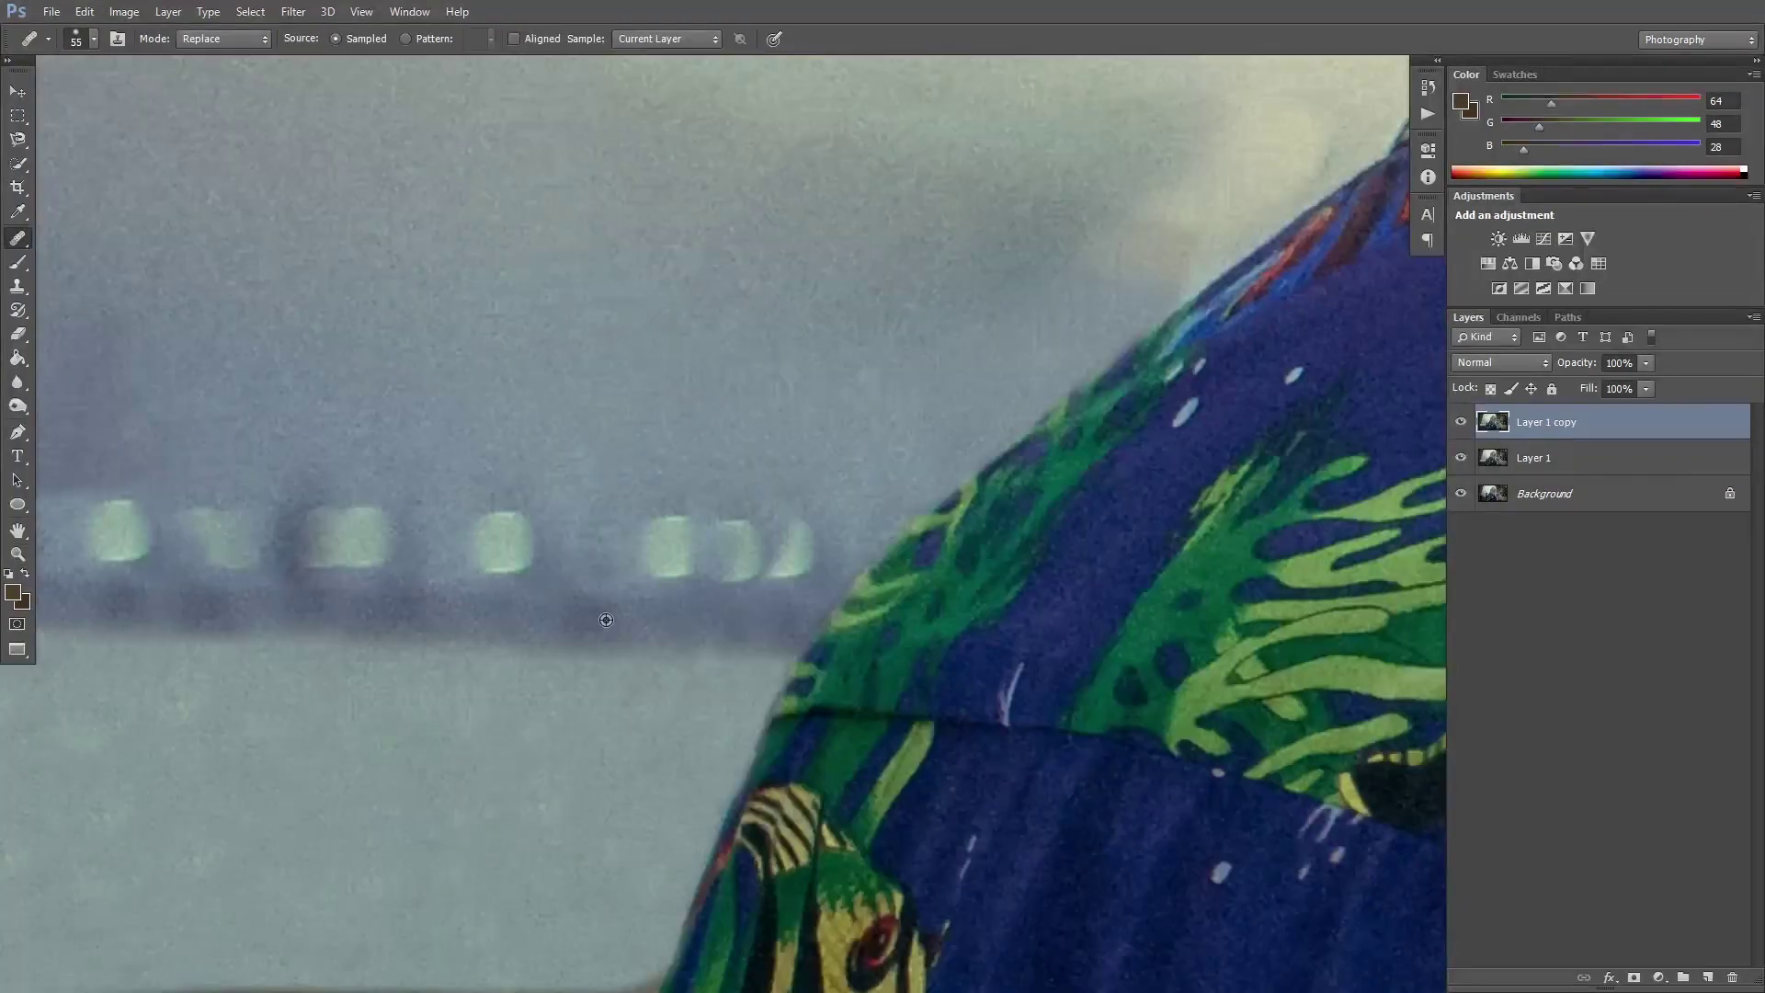
pyautogui.keyDown('alt'); pyautogui.click(878, 557); pyautogui.keyUp('alt')
pyautogui.moveTo(882, 589)
pyautogui.mouseDown()
pyautogui.moveTo(974, 634)
pyautogui.moveTo(1148, 781)
pyautogui.mouseUp()
# Undo the first patch and re-heal window texture near the shoulder
pyautogui.hotkey('ctrl', '0')
pyautogui.click(1633, 977)
pyautogui.press('z')
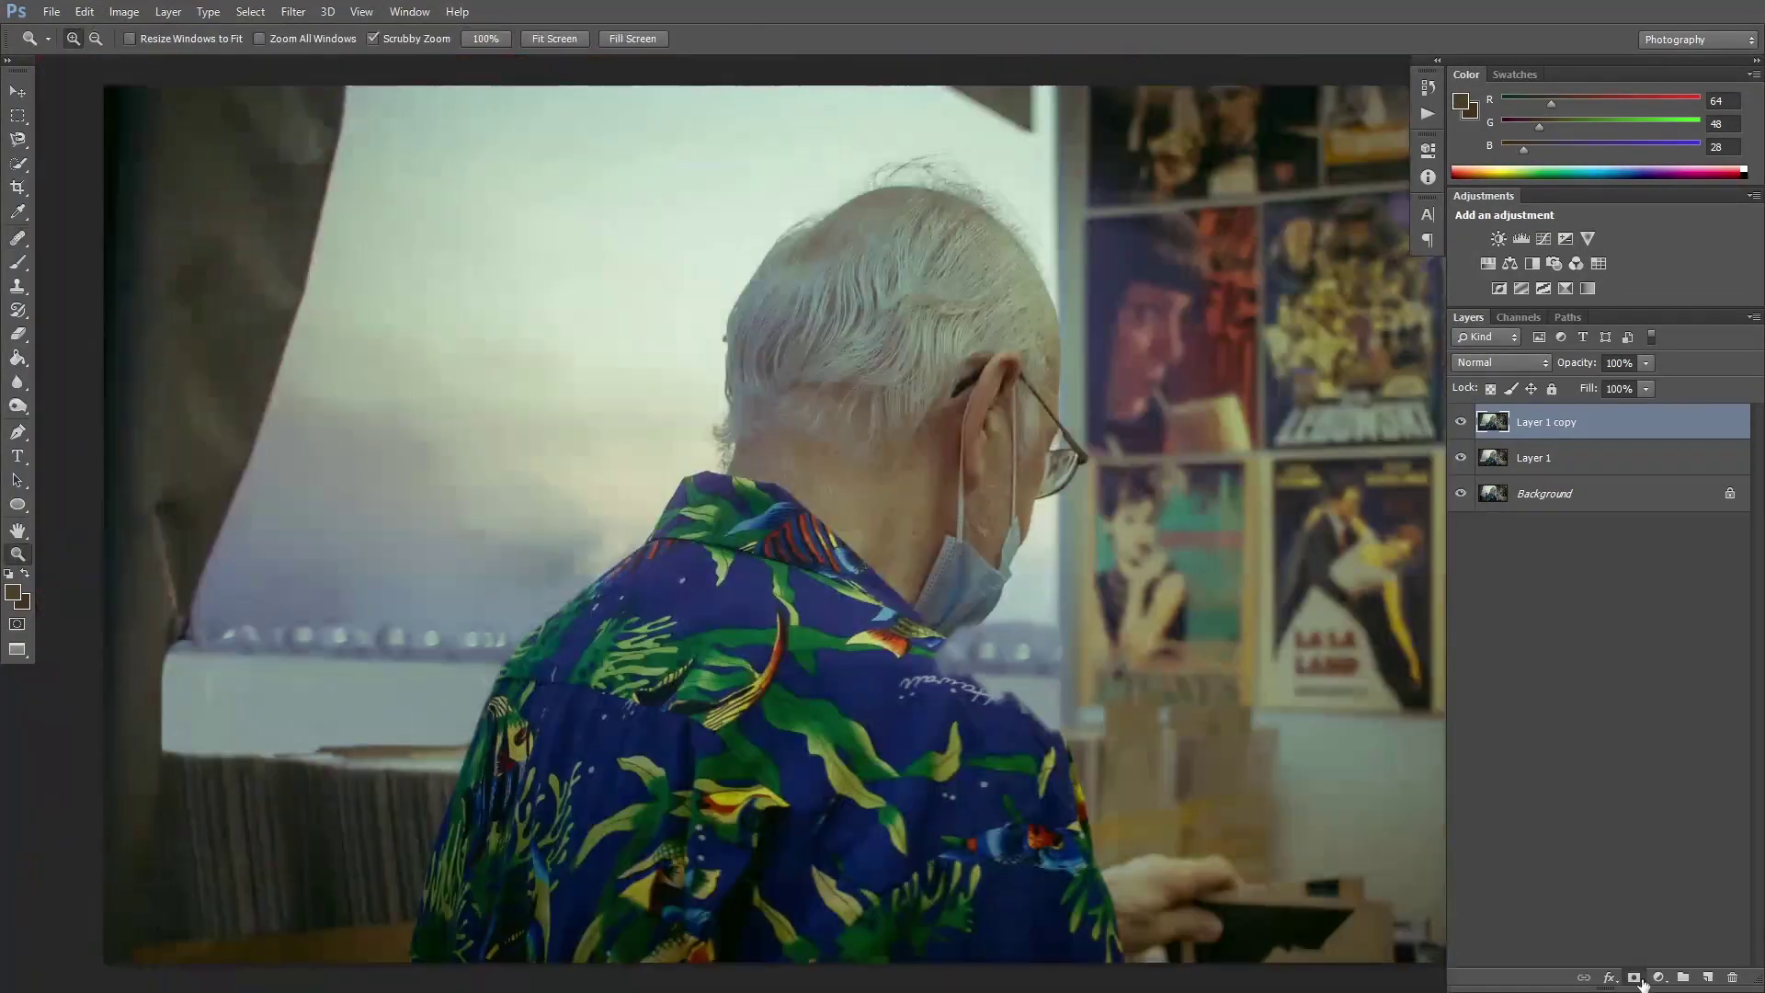
pyautogui.click(1174, 625)
pyautogui.hotkey('ctrl', 'alt', 'z')
pyautogui.hotkey('ctrl', 'alt', 'z')
pyautogui.press('j')
pyautogui.hotkey('ctrl', '+')
pyautogui.moveTo(919, 551)
pyautogui.mouseDown()
pyautogui.moveTo(1108, 680)
pyautogui.moveTo(1052, 803)
pyautogui.mouseUp()
# Add a black mask to Layer 1 copy and paint white to reveal the shoulder patch
pyautogui.hotkey('ctrl', '0')
pyautogui.click(1634, 977)
pyautogui.press('b')
pyautogui.rightClick(777, 542)
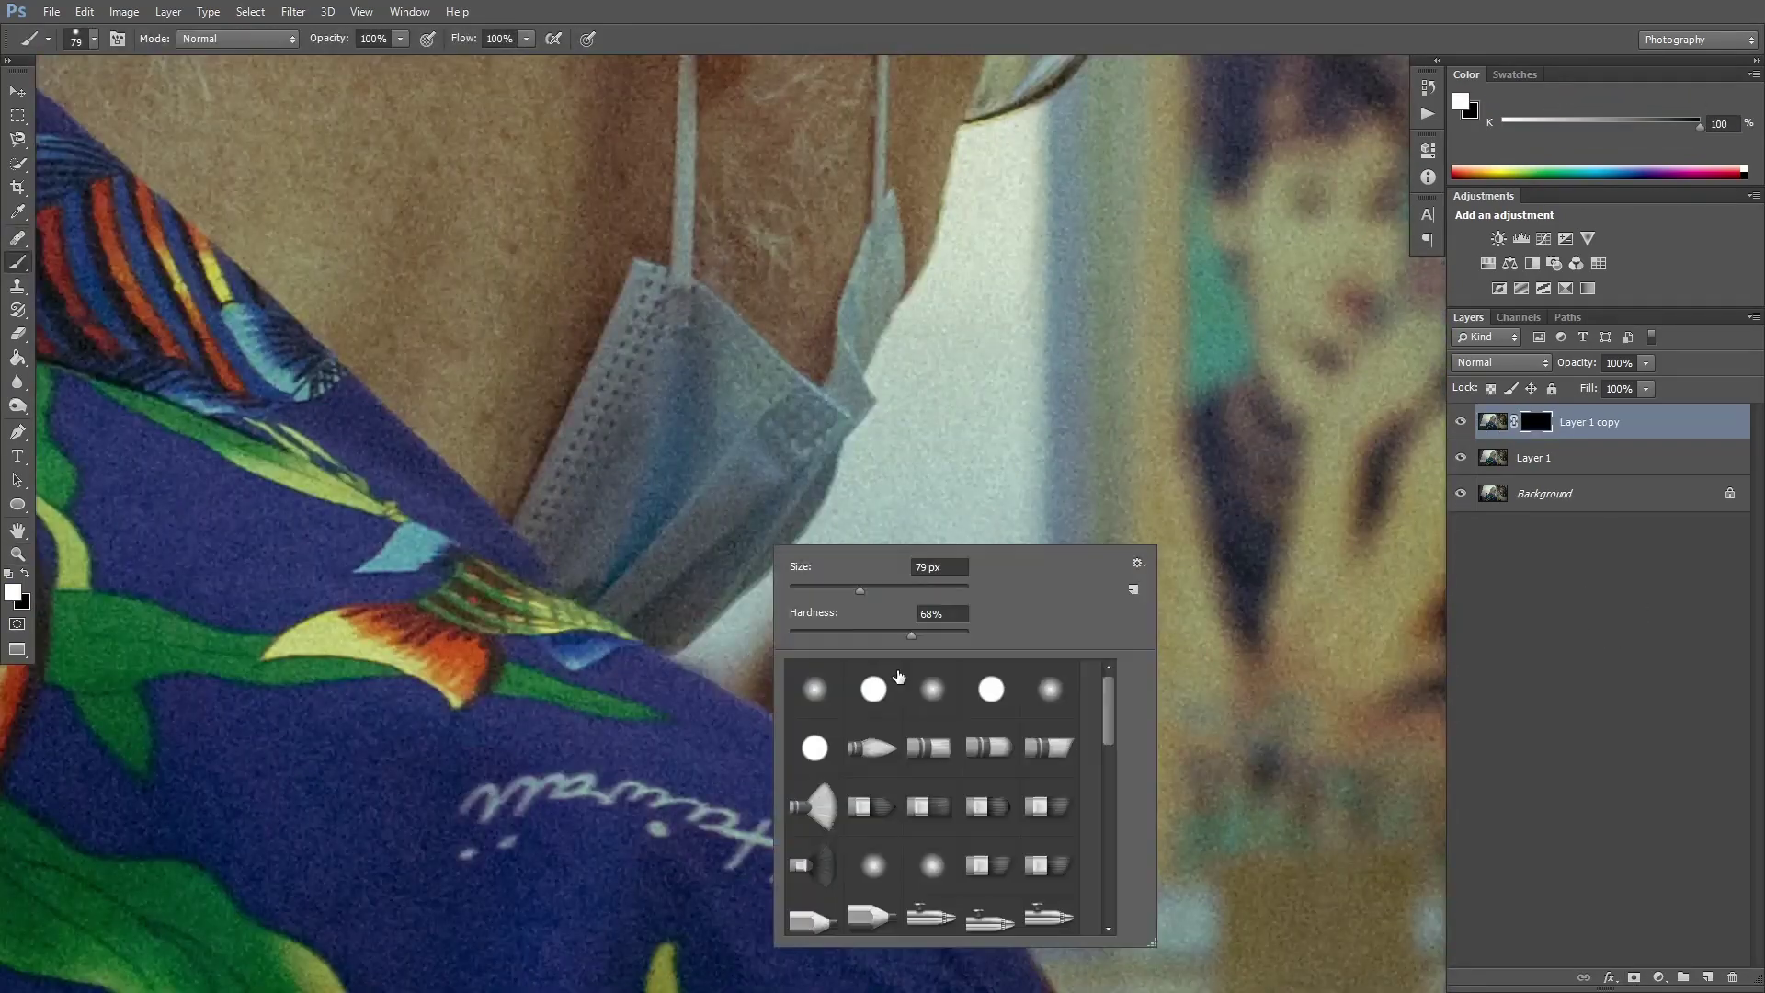
pyautogui.moveTo(736, 644); pyautogui.dragTo(1021, 882)
pyautogui.rightClick(767, 547)
pyautogui.press('Escape')
# Check Layer 1 copy at 49% opacity, restore 100%, and mask out the patch along the face-mask edge
pyautogui.press('x')
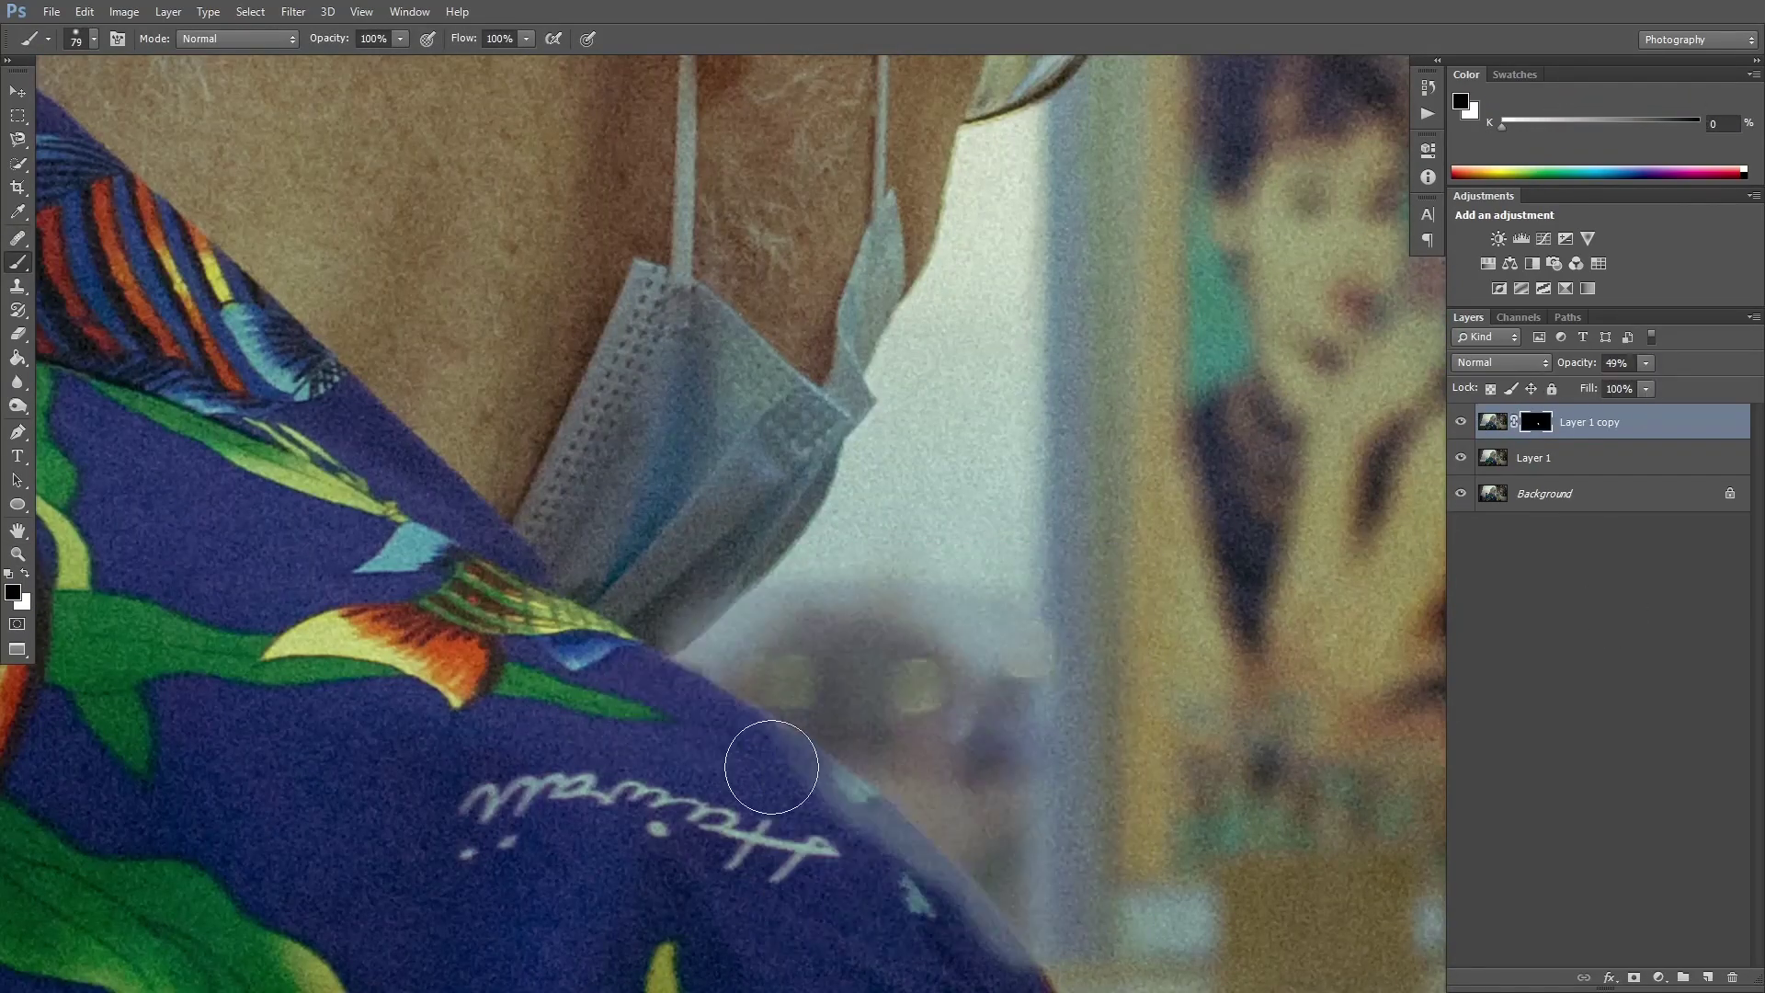
pyautogui.hotkey('ctrl', '+')
pyautogui.rightClick(919, 439)
pyautogui.moveTo(1645, 362); pyautogui.dragTo(1694, 384)
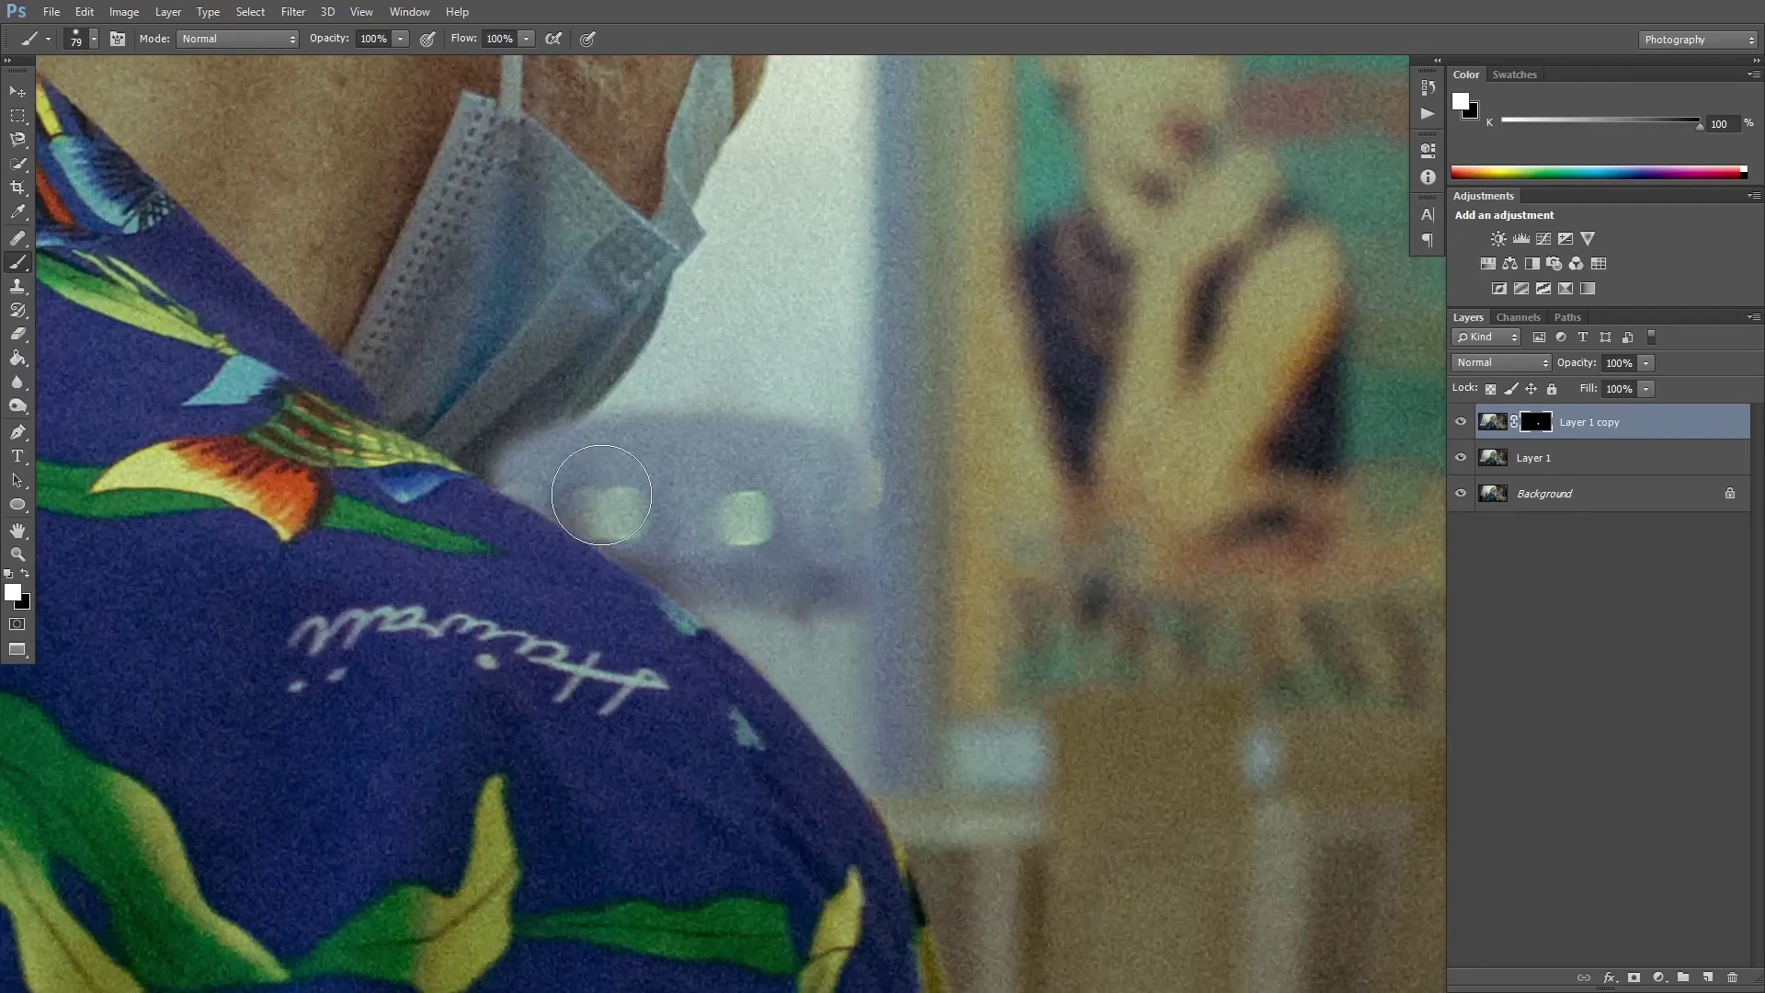
pyautogui.press('x')
pyautogui.moveTo(846, 450); pyautogui.dragTo(471, 419)
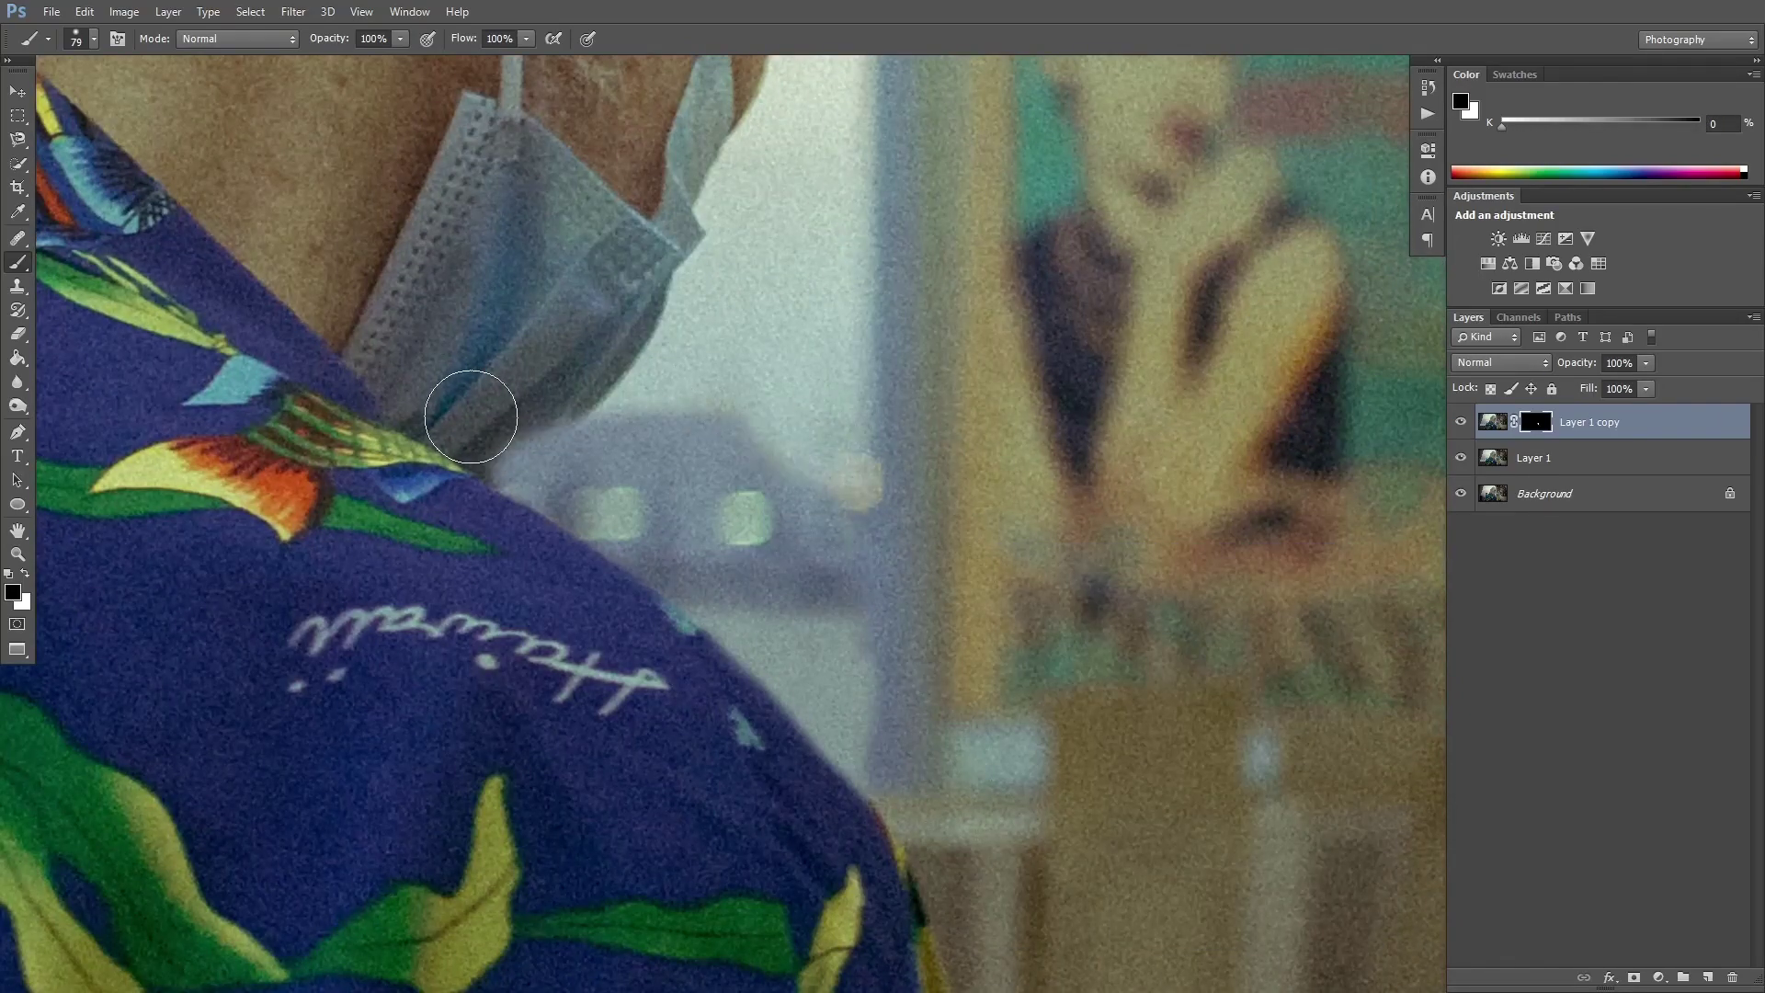
pyautogui.hotkey('ctrl', '0')
# Spot-heal the dark band by the face mask and add a clipped Hue/Saturation layer (Hue -2, Saturation -28)
pyautogui.hotkey('ctrl', '+')
pyautogui.rightClick(18, 238)
pyautogui.click(92, 241)
pyautogui.hotkey('ctrl', '+')
pyautogui.moveTo(772, 542); pyautogui.dragTo(1085, 561)
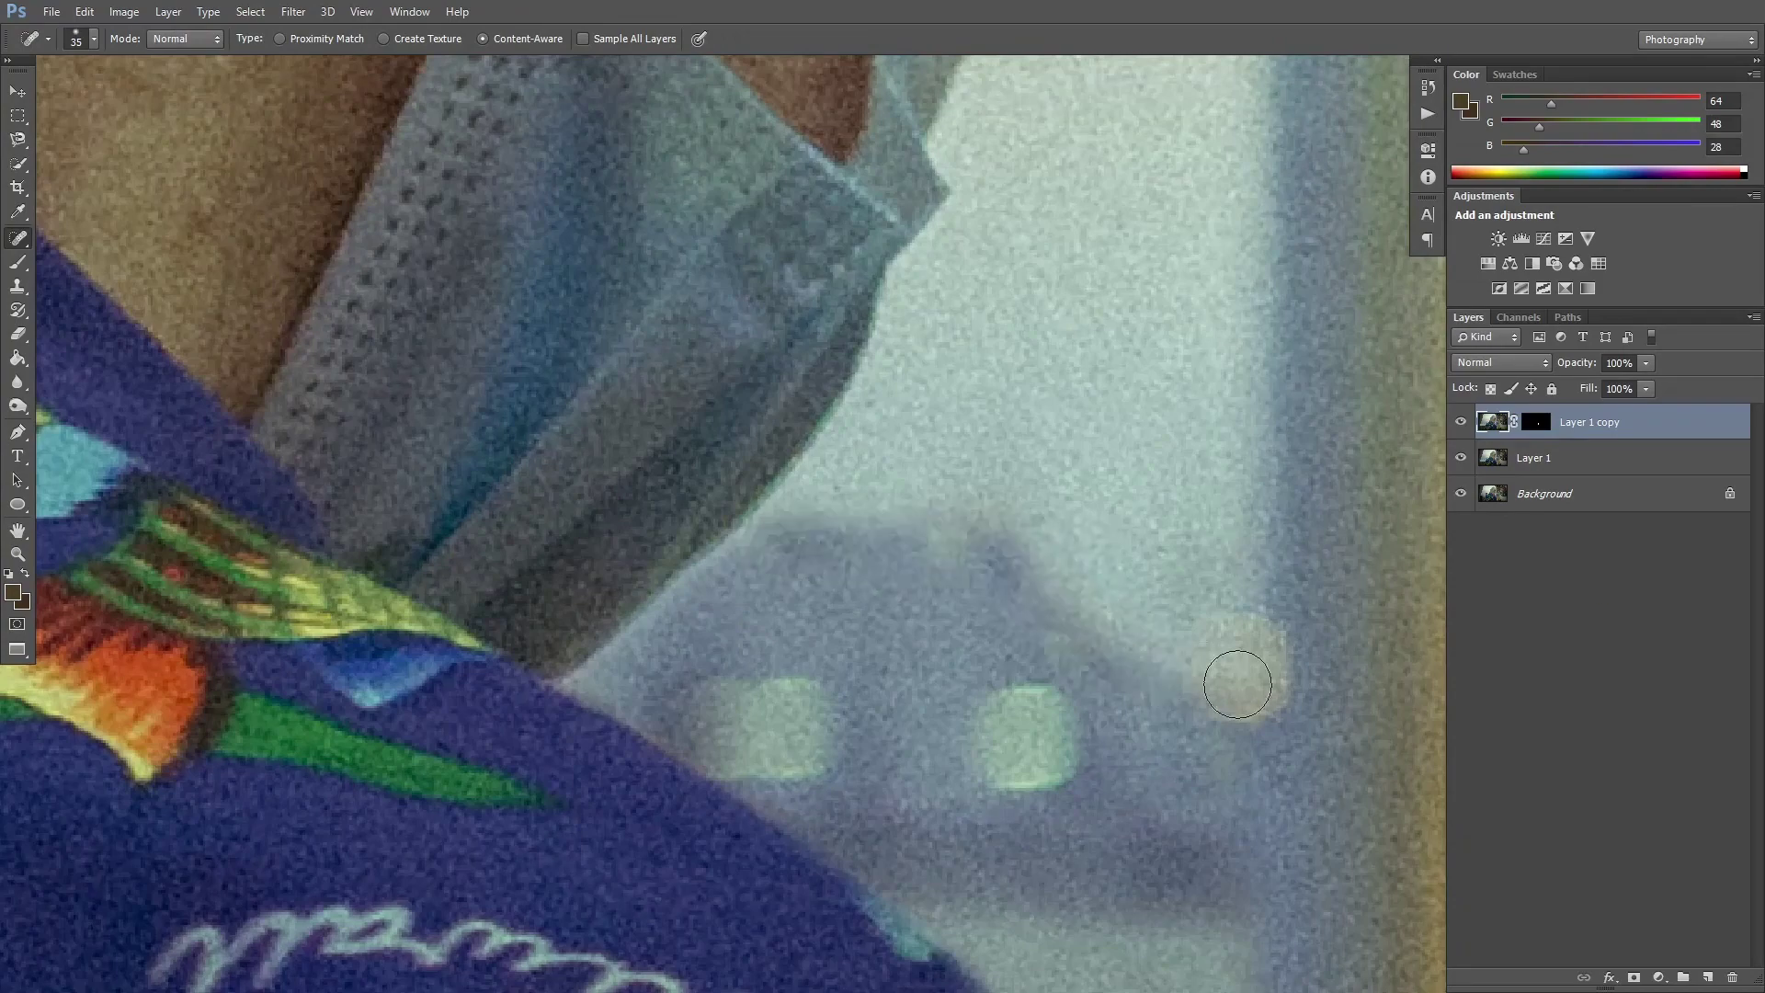
pyautogui.press('z')
pyautogui.keyDown('alt'); pyautogui.click(1237, 684); pyautogui.keyUp('alt')
pyautogui.click(1510, 263)
pyautogui.click(1266, 447)
# Fine-tune the patch's Hue/Saturation, with hue near -2 and saturation -28
pyautogui.moveTo(1285, 304); pyautogui.dragTo(1260, 304)
pyautogui.moveTo(1287, 265); pyautogui.dragTo(1298, 274)
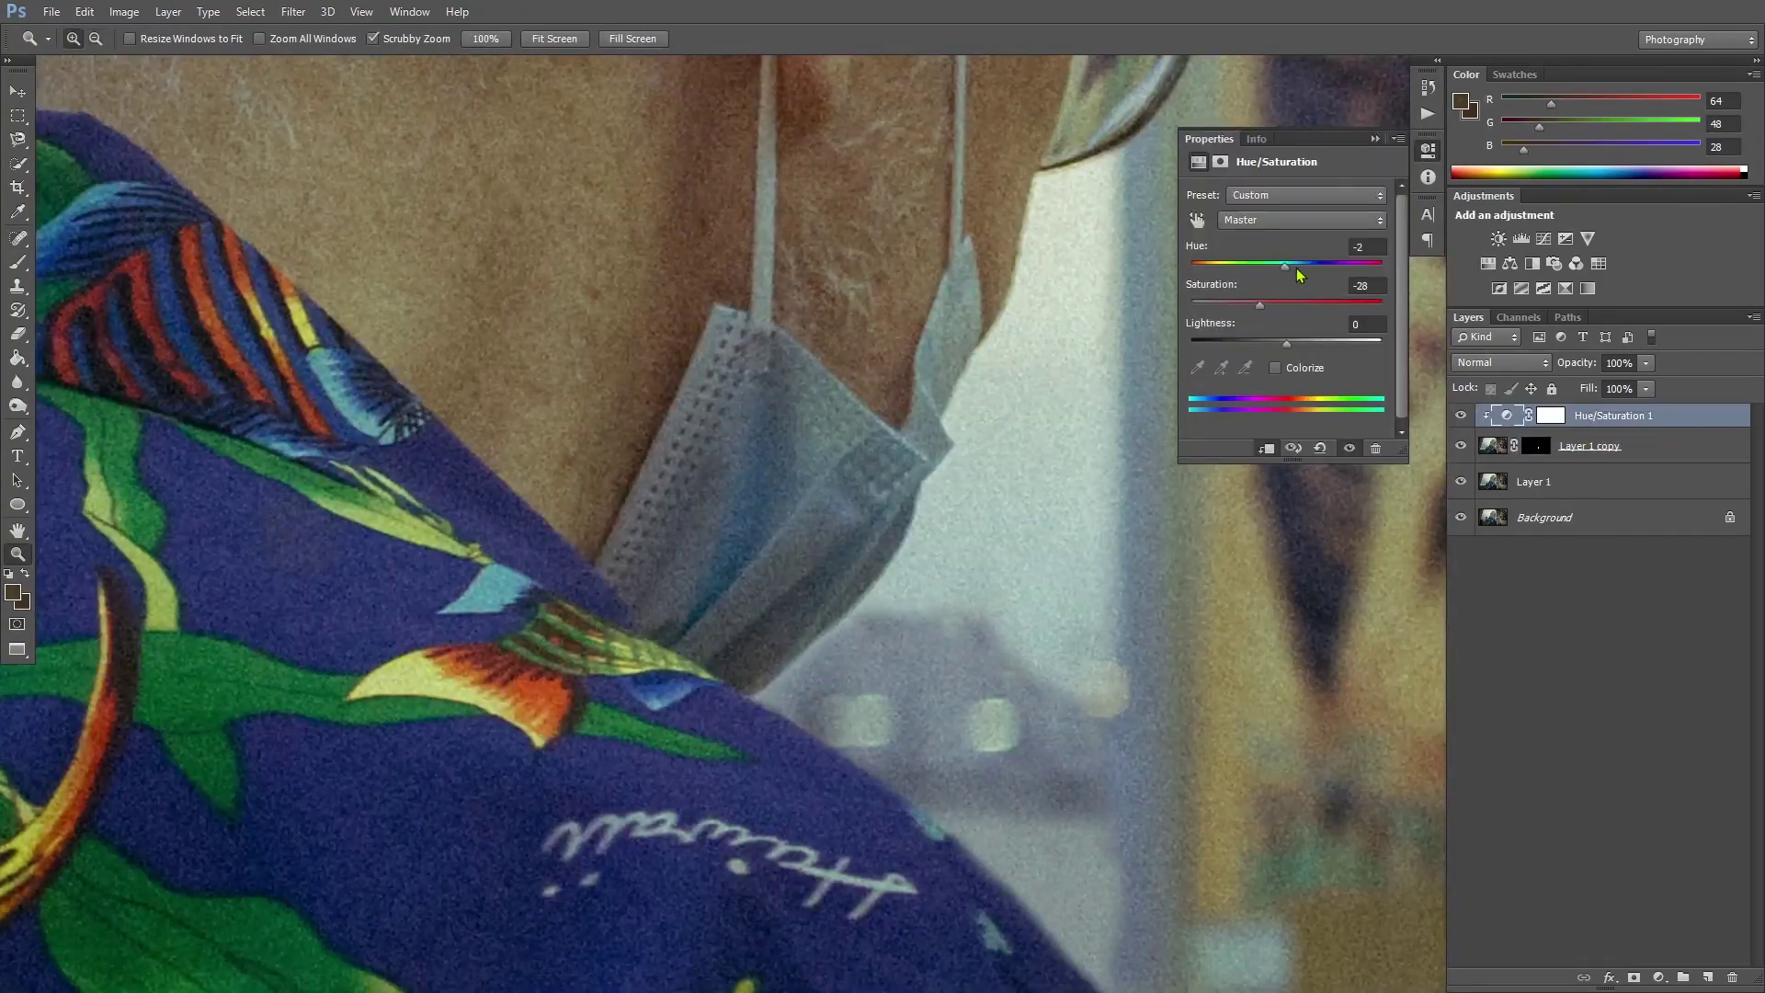
pyautogui.hotkey('ctrl', 'z')
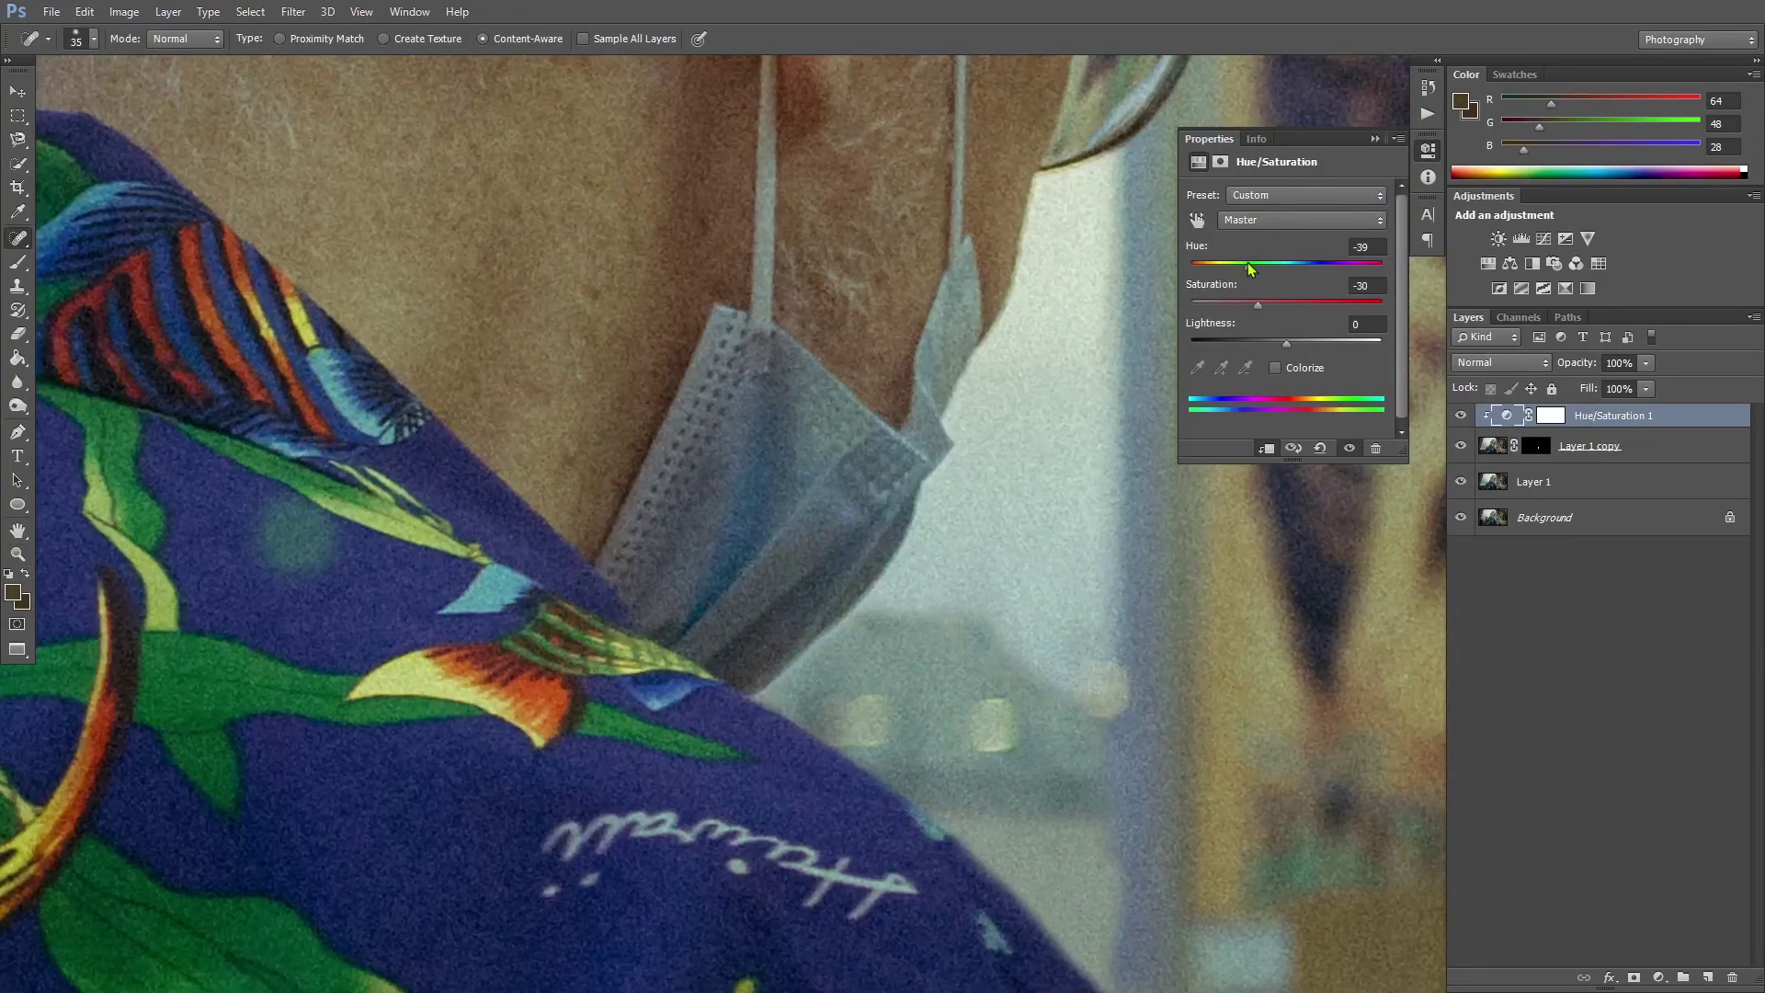
# Add a Brightness/Contrast adjustment clipped to the patch layer
pyautogui.click(1608, 446)
pyautogui.click(1498, 238)
pyautogui.click(1220, 161)
pyautogui.press('b')
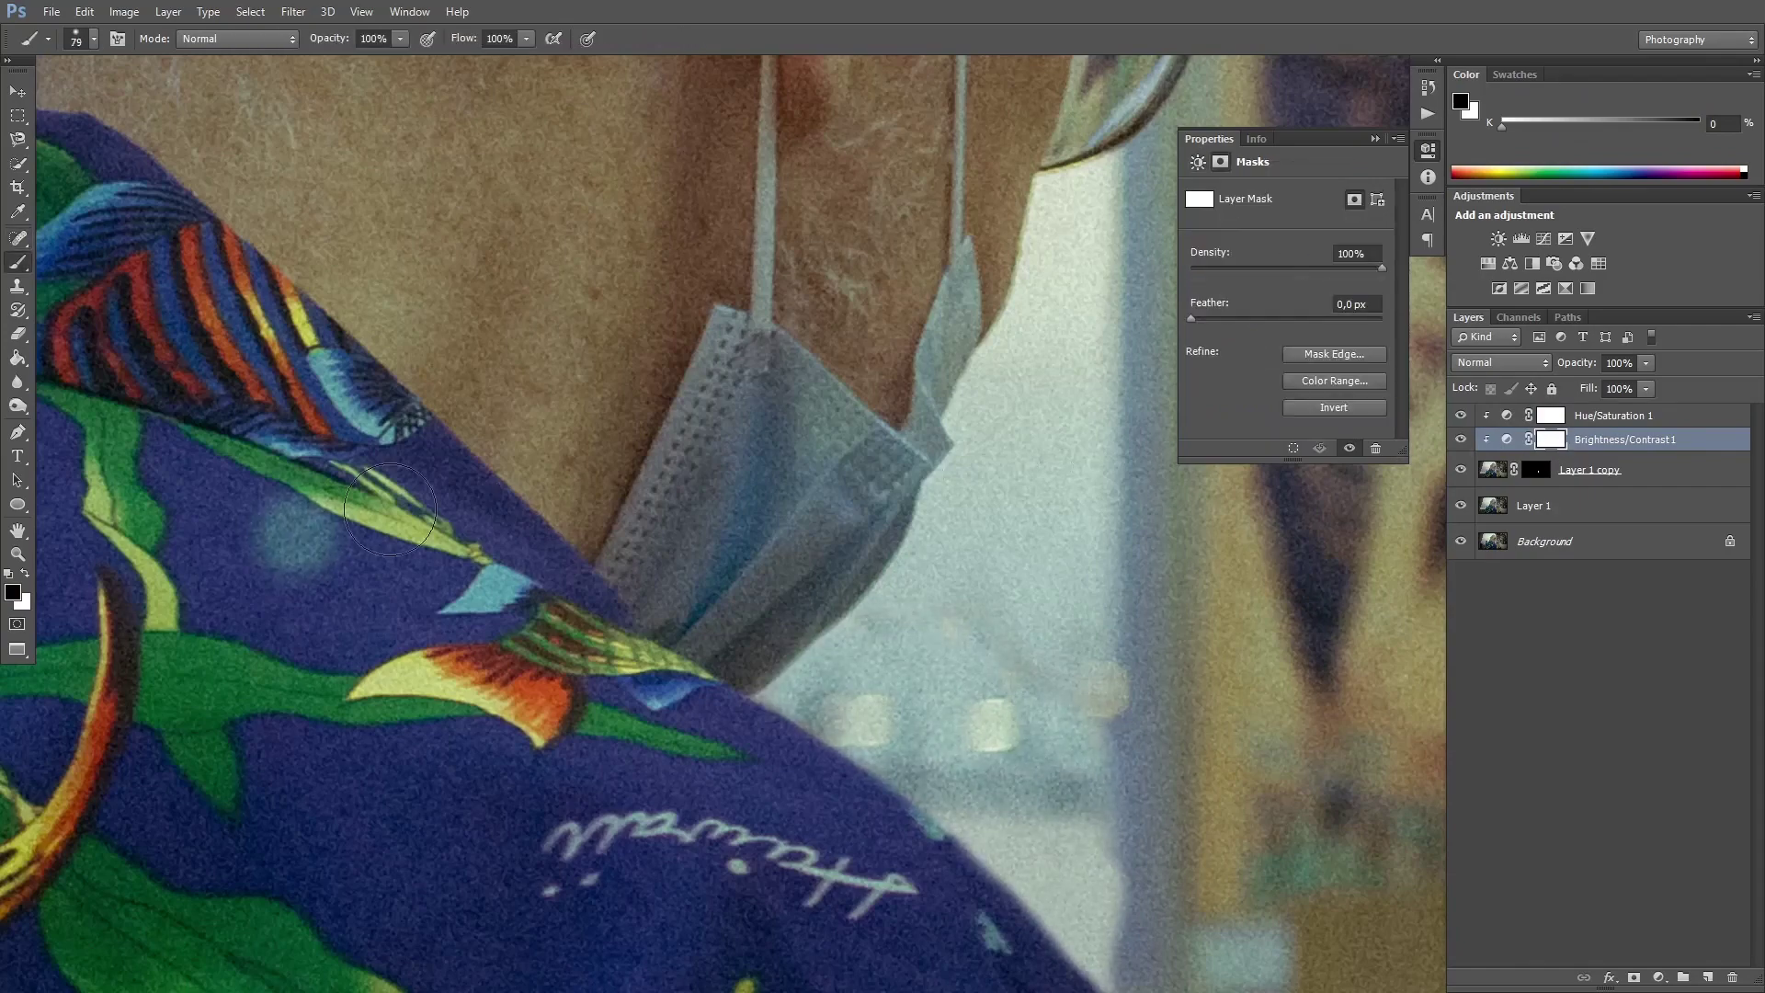
# Paint the Layer 1 copy mask to reveal more patch beside the face mask
pyautogui.hotkey('alt', '[')
pyautogui.press('z')
pyautogui.scroll(-2, 926, 422)
pyautogui.press('x')
pyautogui.moveTo(1093, 551); pyautogui.dragTo(785, 436)
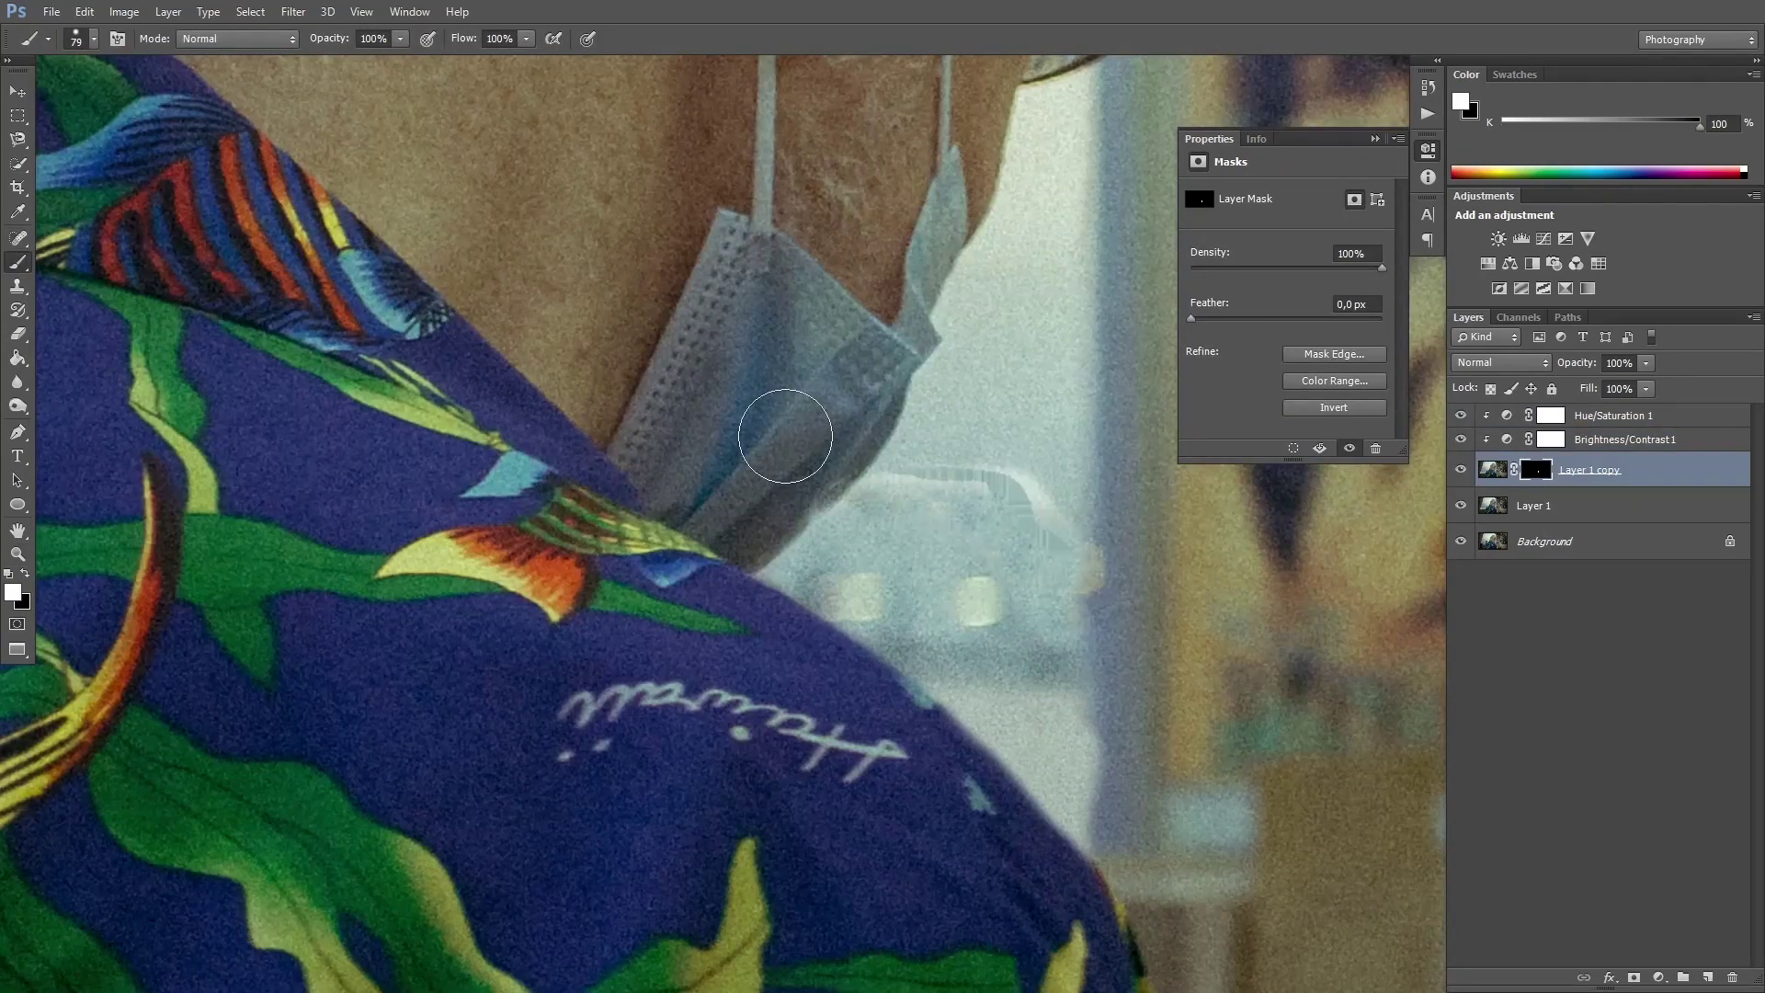
# Heal Layer 1 beneath the patch with sampled texture, zooming out to check the photo
pyautogui.hotkey('alt', '[')
pyautogui.press('j')
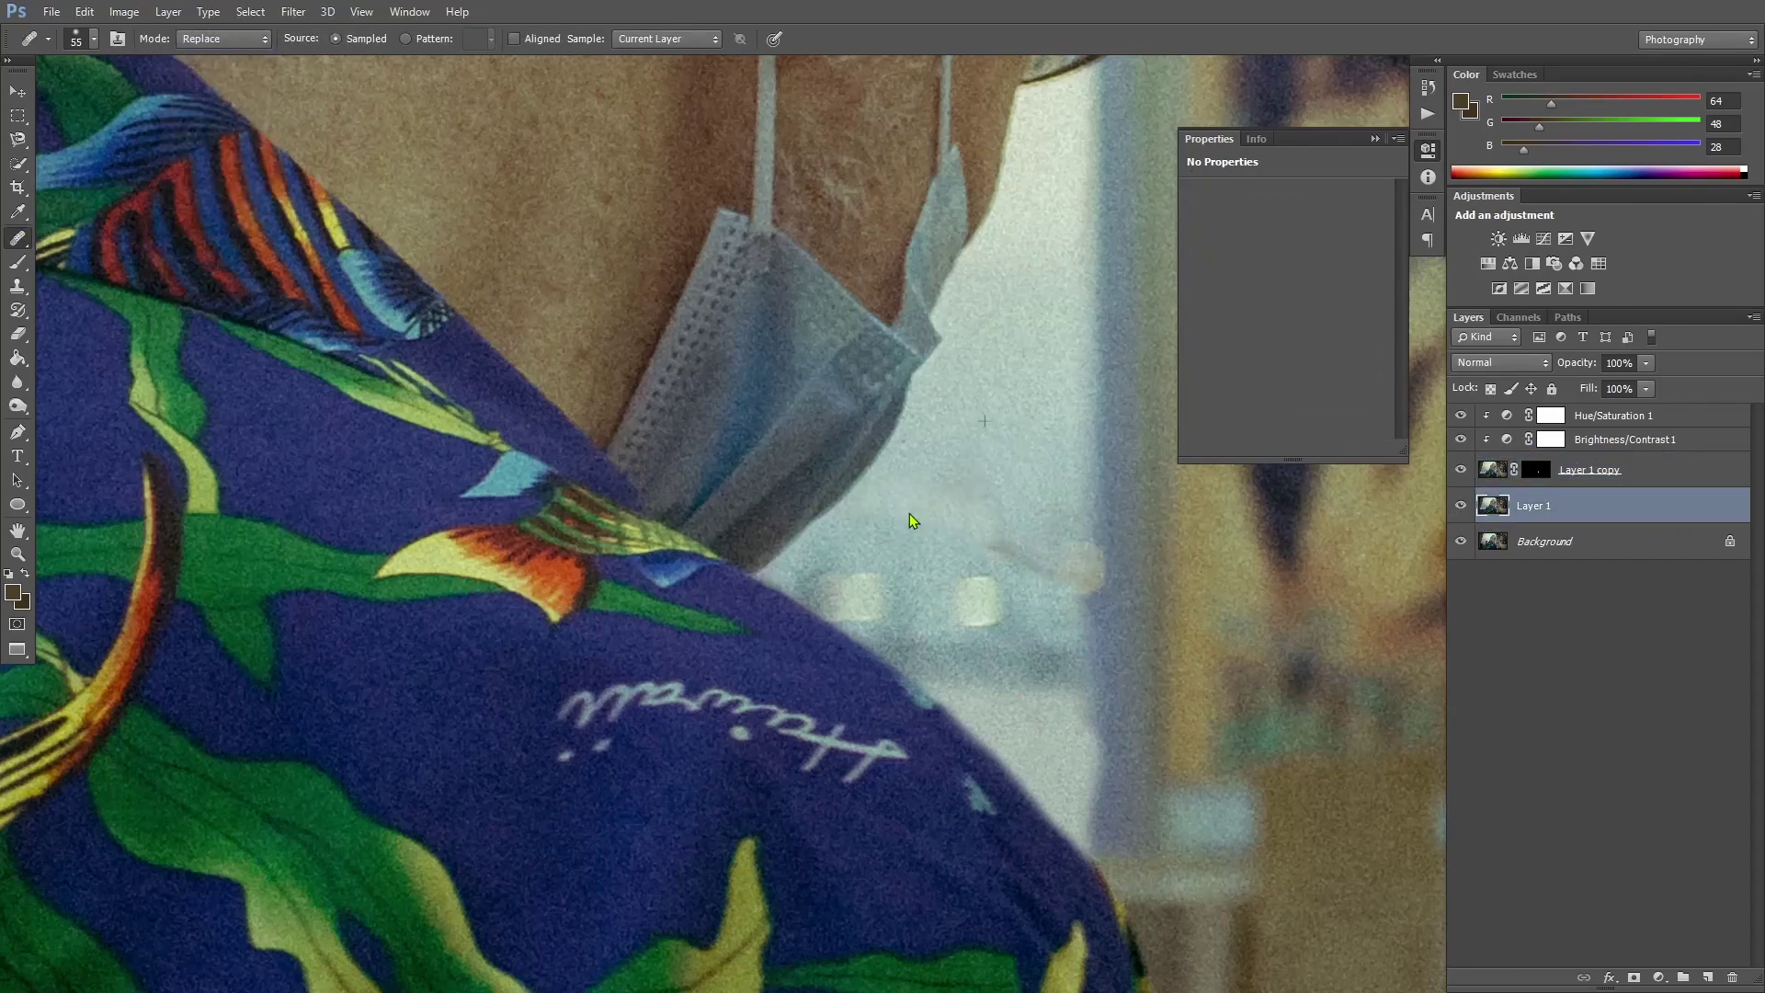
pyautogui.hotkey('alt', ']')
pyautogui.scroll(-5, 1144, 798)
pyautogui.scroll(4, 1068, 685)
pyautogui.press('b')
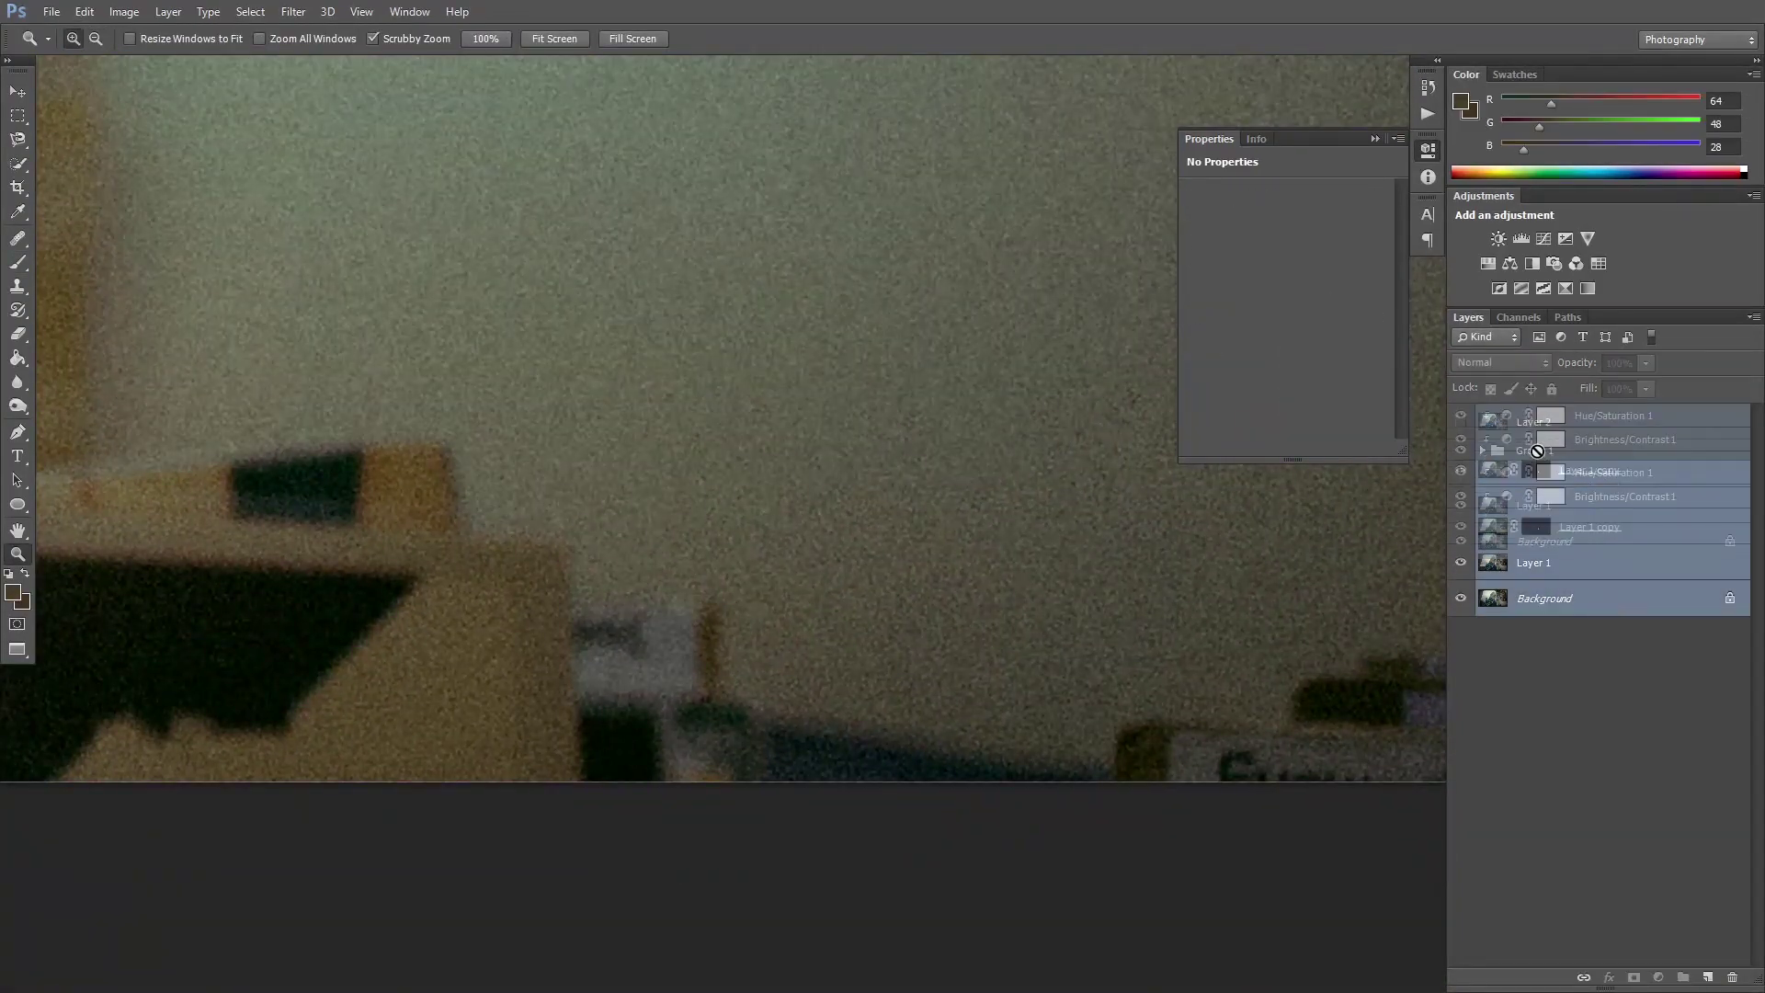
# Fit the photo on screen and spot-heal the dark objects along the wall bottom
pyautogui.rightClick(899, 486)
pyautogui.click(927, 499)
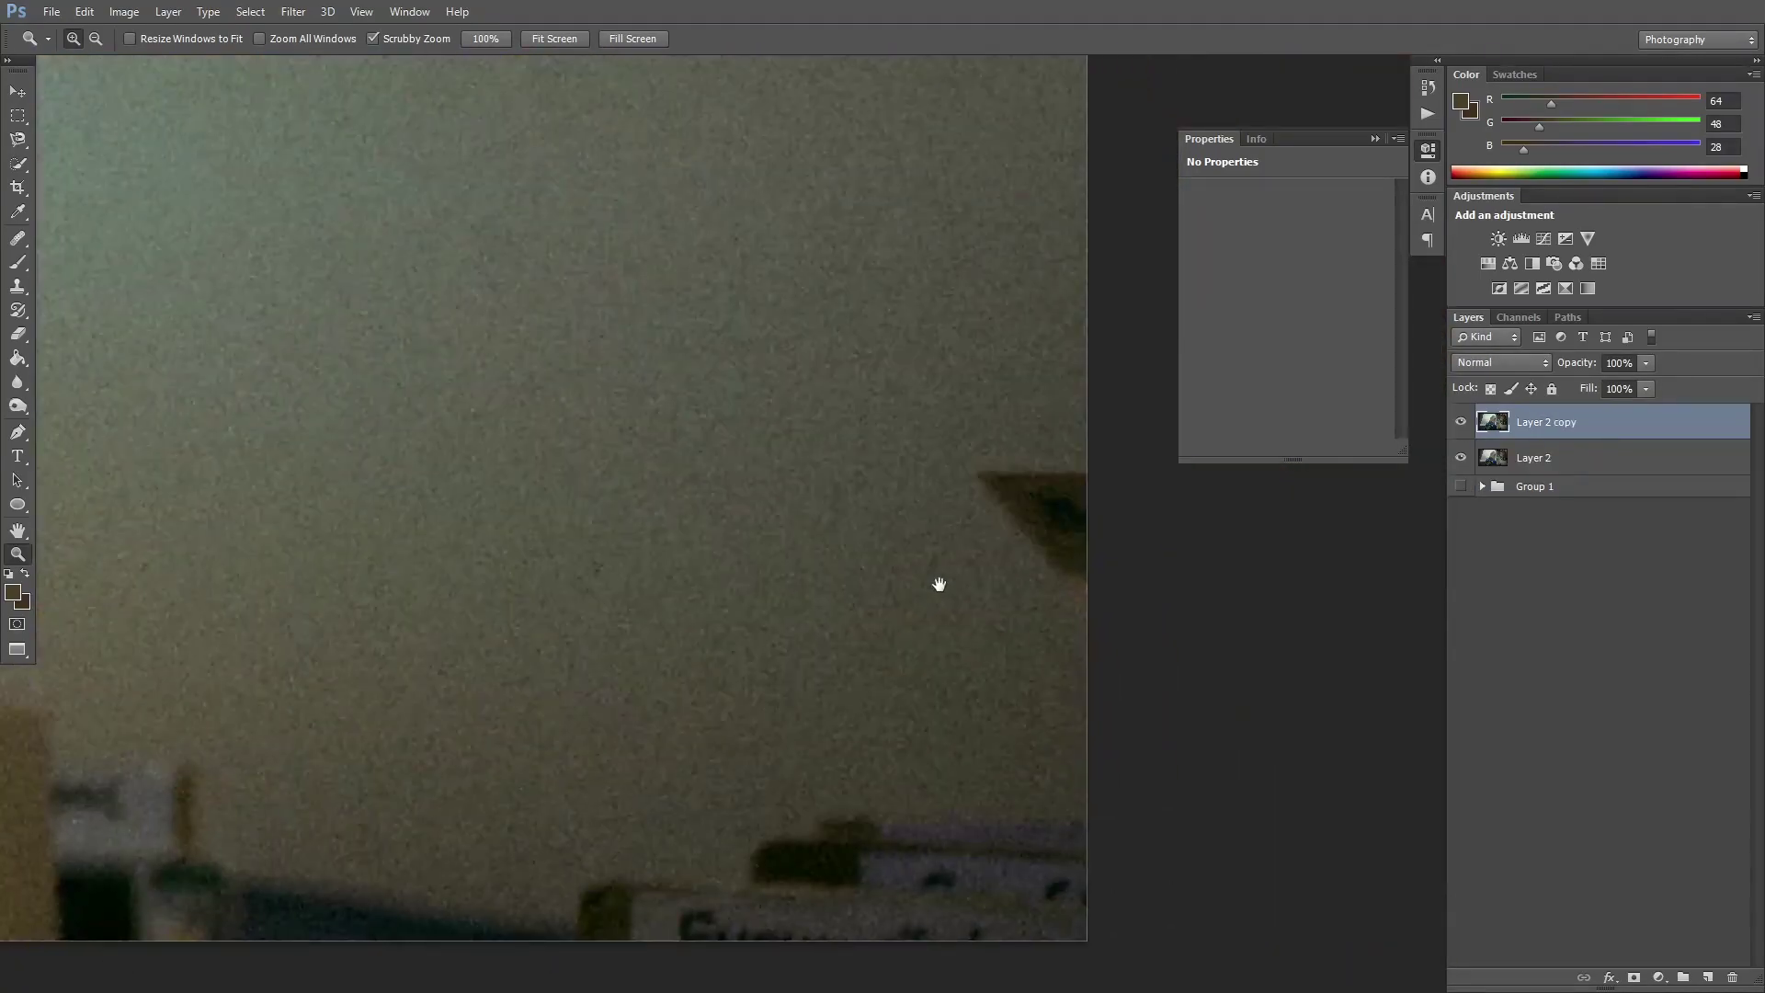
pyautogui.click(110, 237)
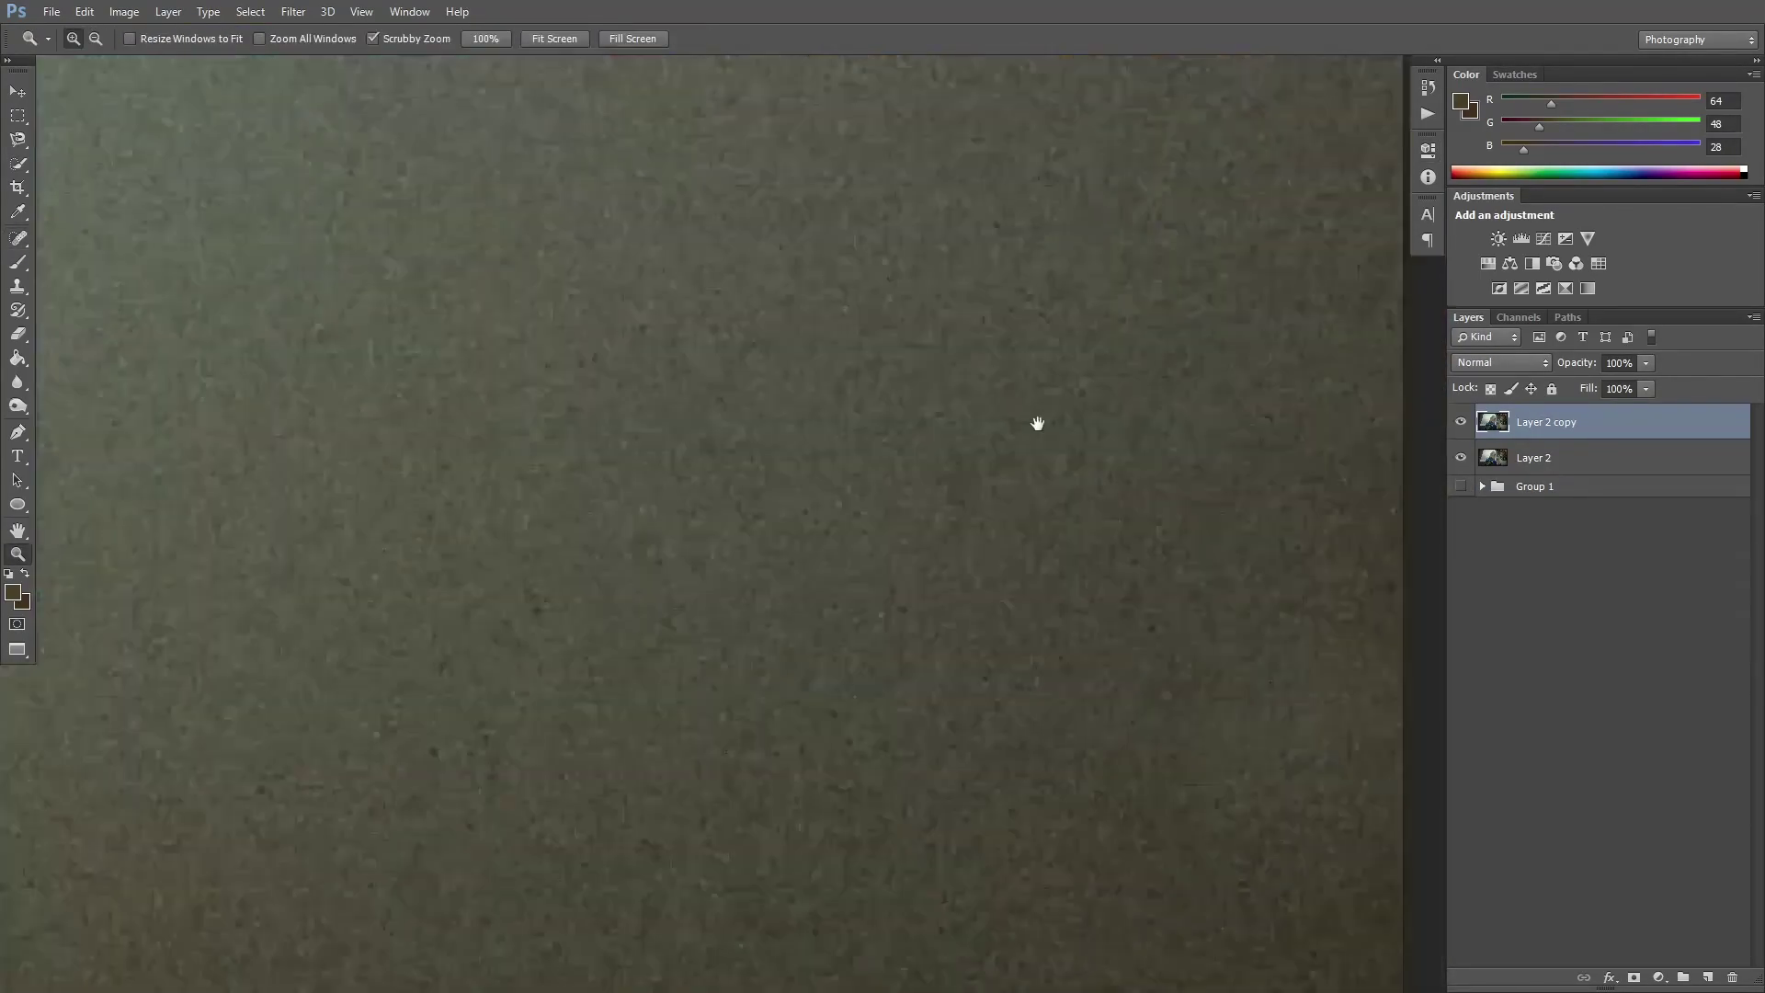
pyautogui.press('j')
pyautogui.moveTo(1195, 699); pyautogui.dragTo(323, 662)
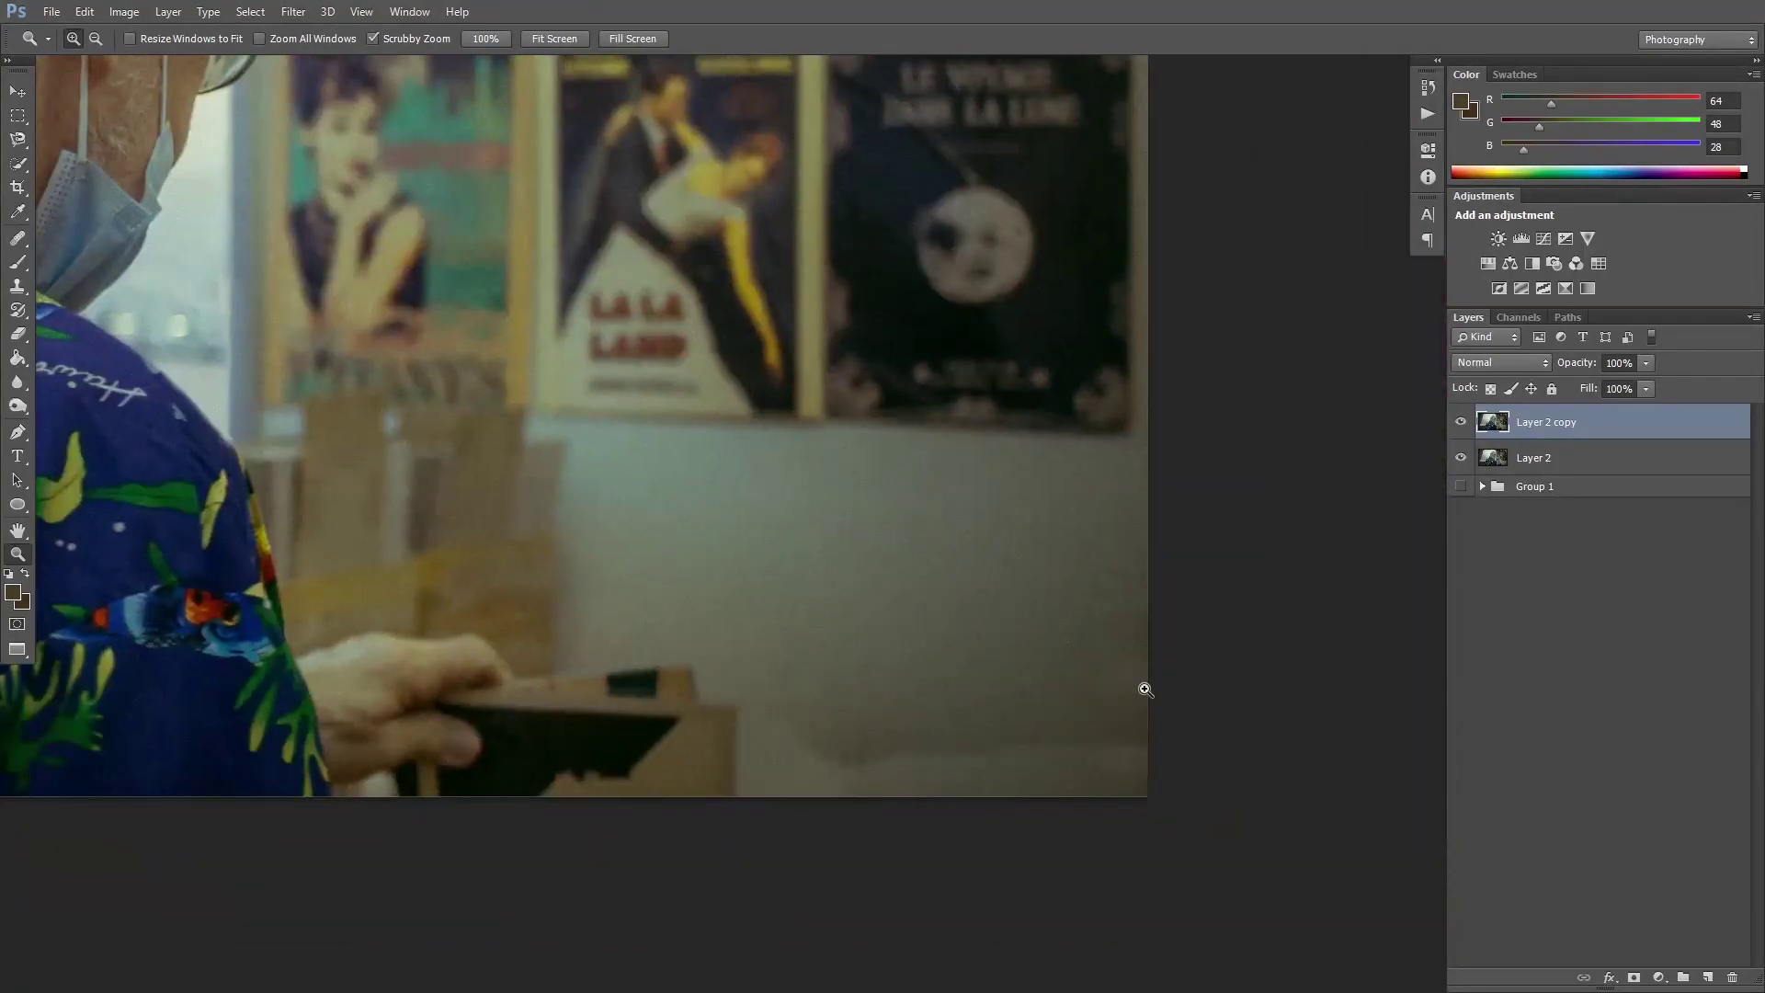
# Spot-heal the faint lower-right smudge and the boxes beside the hand
pyautogui.press('j')
pyautogui.moveTo(748, 731); pyautogui.dragTo(1144, 733)
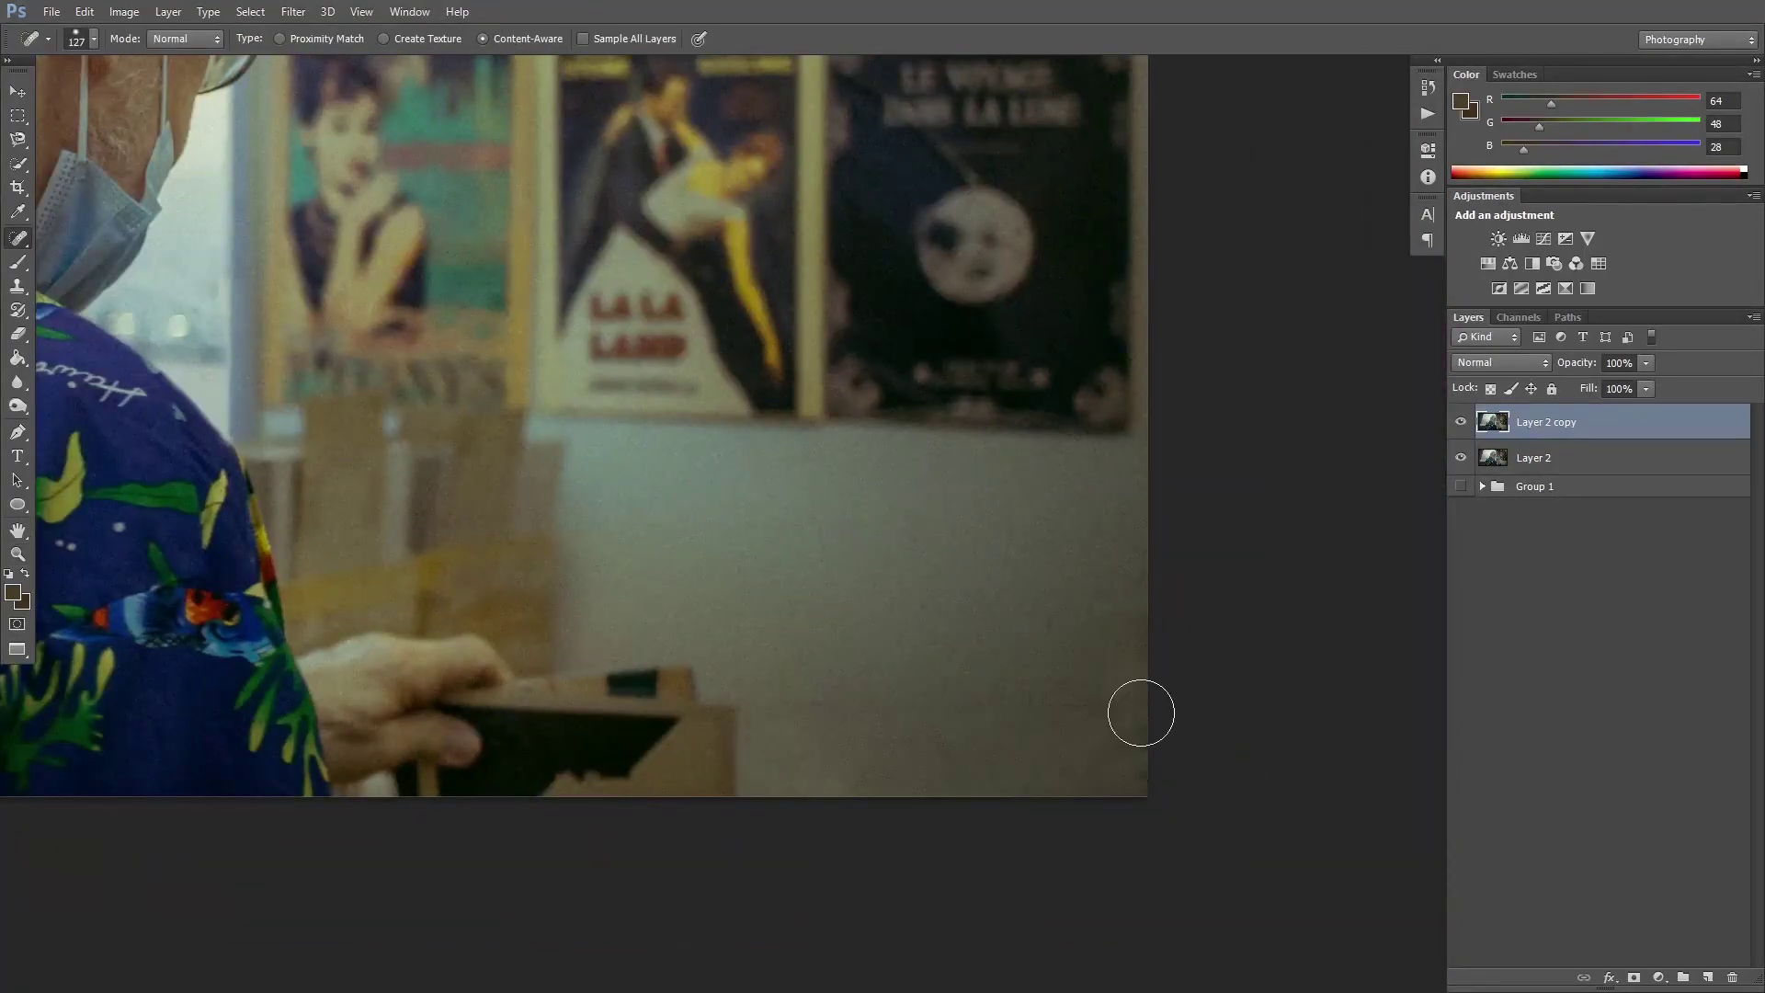
pyautogui.moveTo(588, 443); pyautogui.dragTo(614, 572)
# Turn the drawn path into a selection and copy the clean wall onto a new layer
pyautogui.press('p')
pyautogui.rightClick(747, 453)
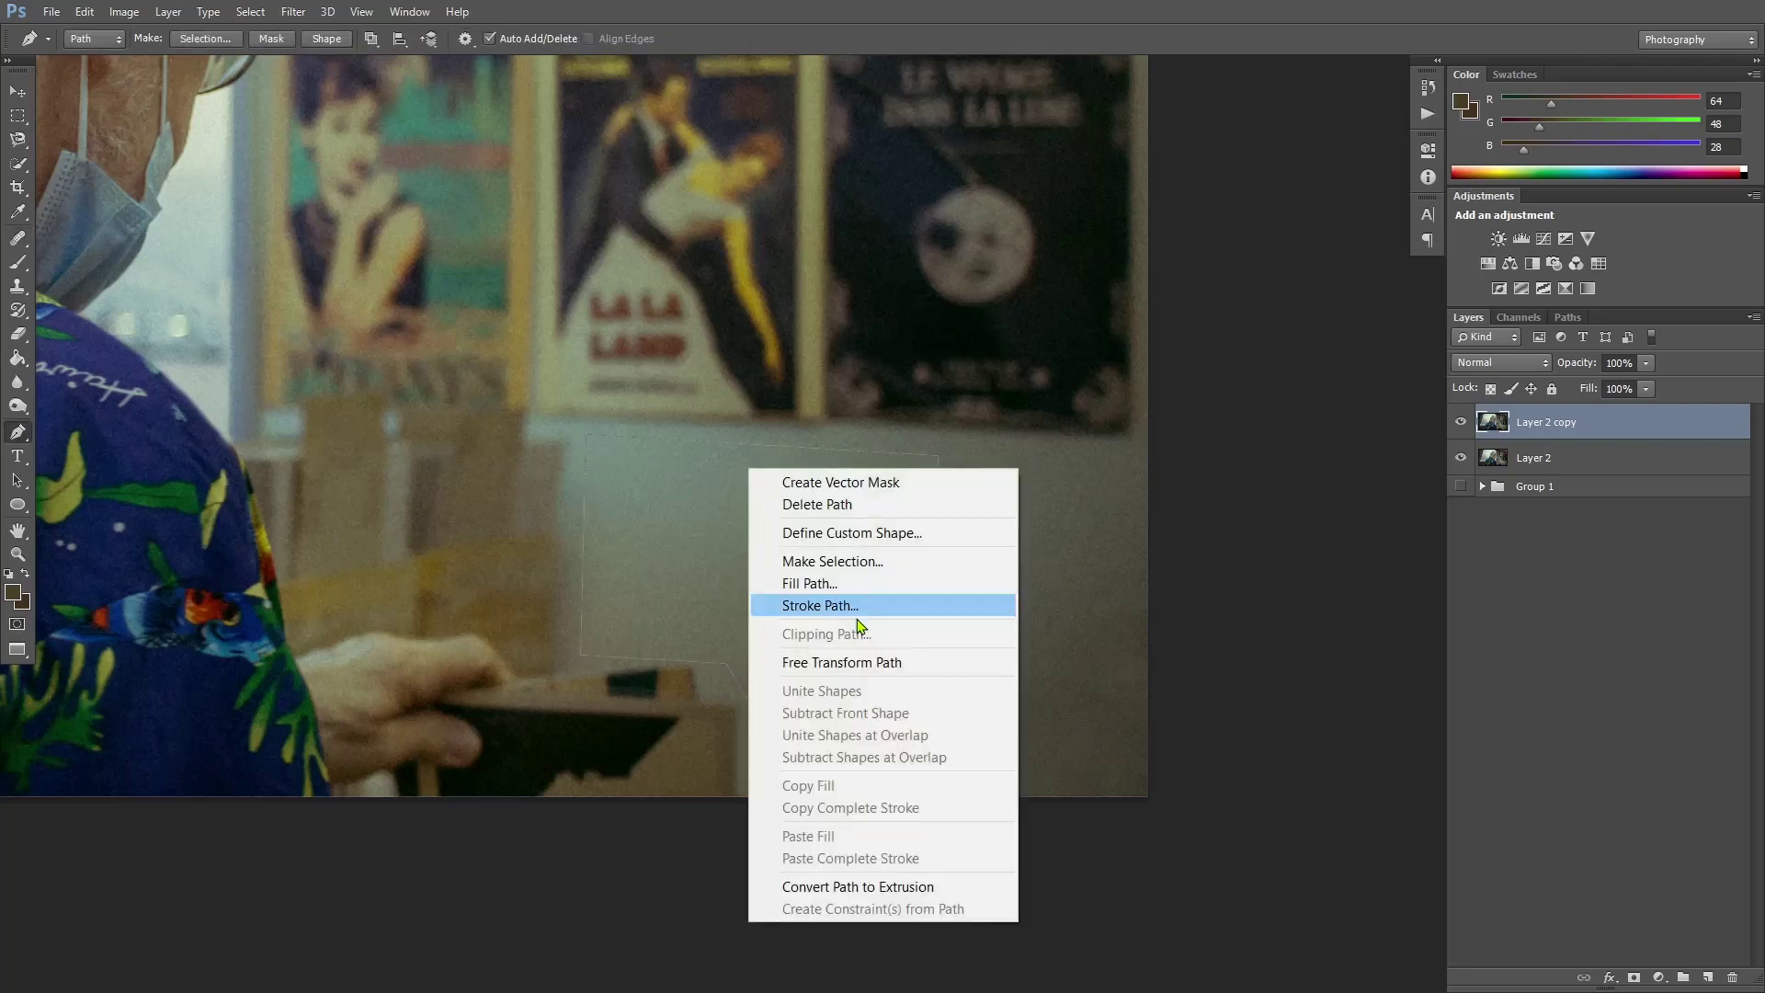
pyautogui.click(856, 565)
pyautogui.press('Return')
# Move the wall patch over the hand area at 28% opacity and mask its edge
pyautogui.press('v')
pyautogui.moveTo(737, 599); pyautogui.dragTo(441, 581)
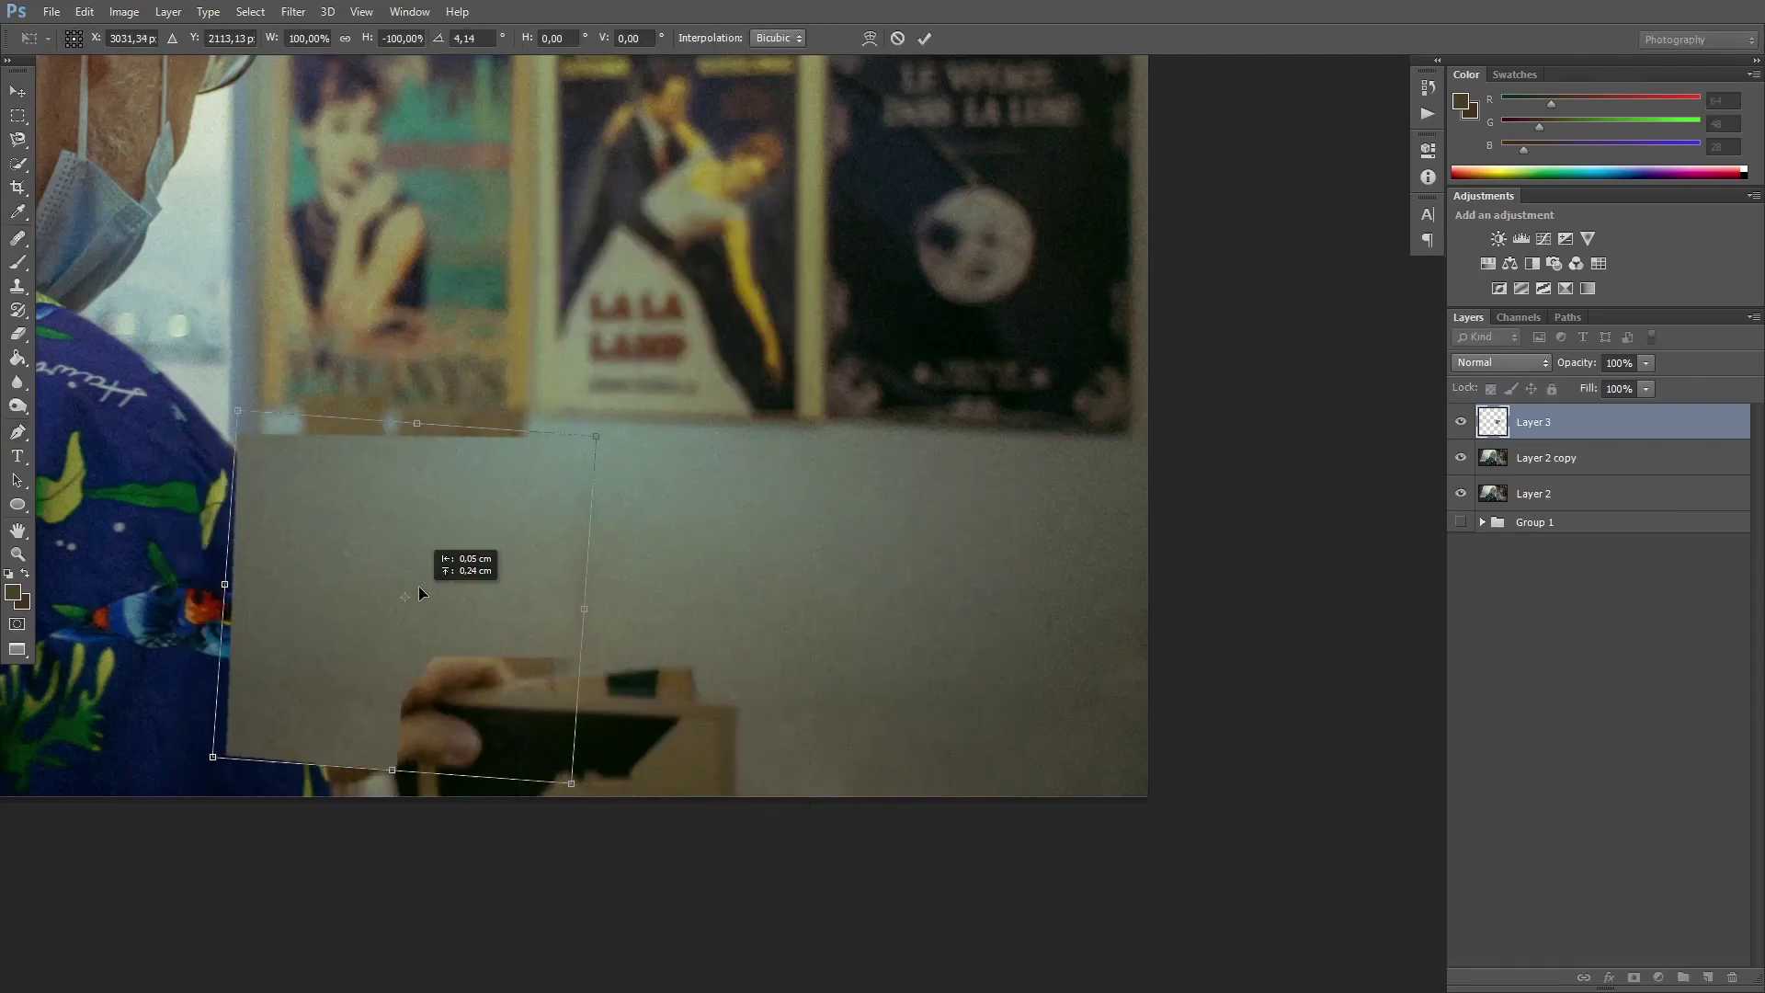
pyautogui.moveTo(1556, 363); pyautogui.dragTo(1490, 364)
pyautogui.hotkey('ctrl', '+')
pyautogui.press('b')
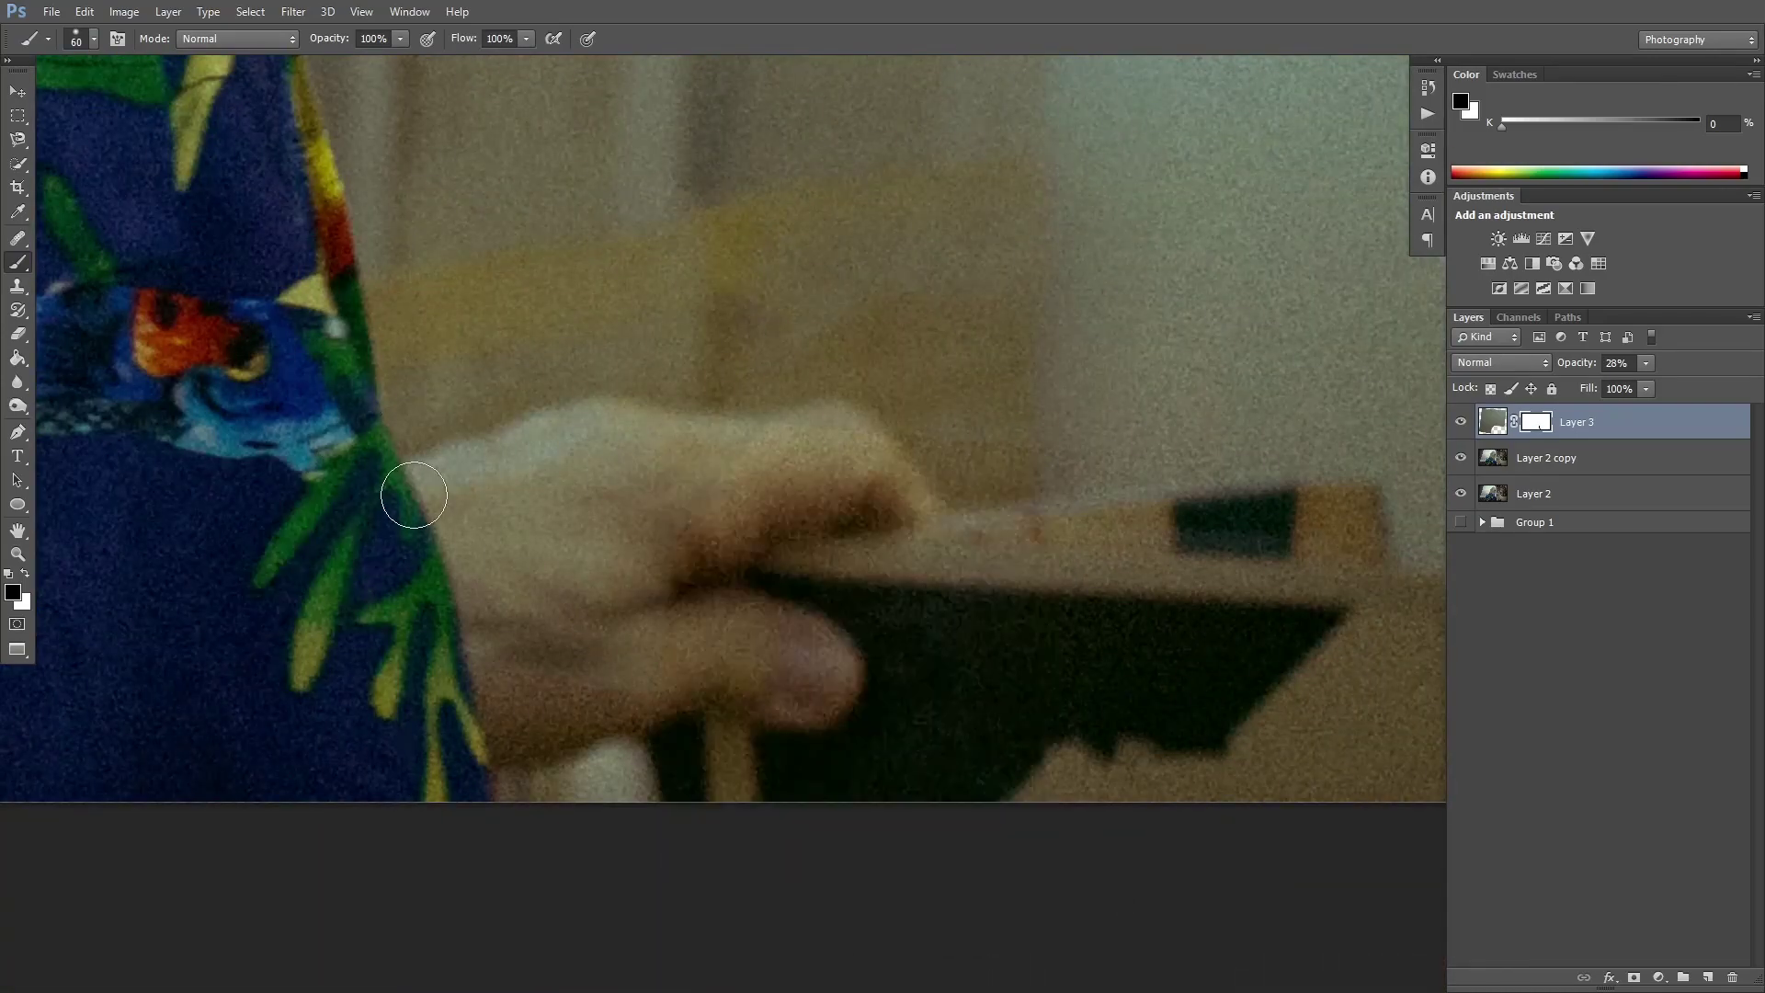
pyautogui.moveTo(413, 495); pyautogui.dragTo(614, 508)
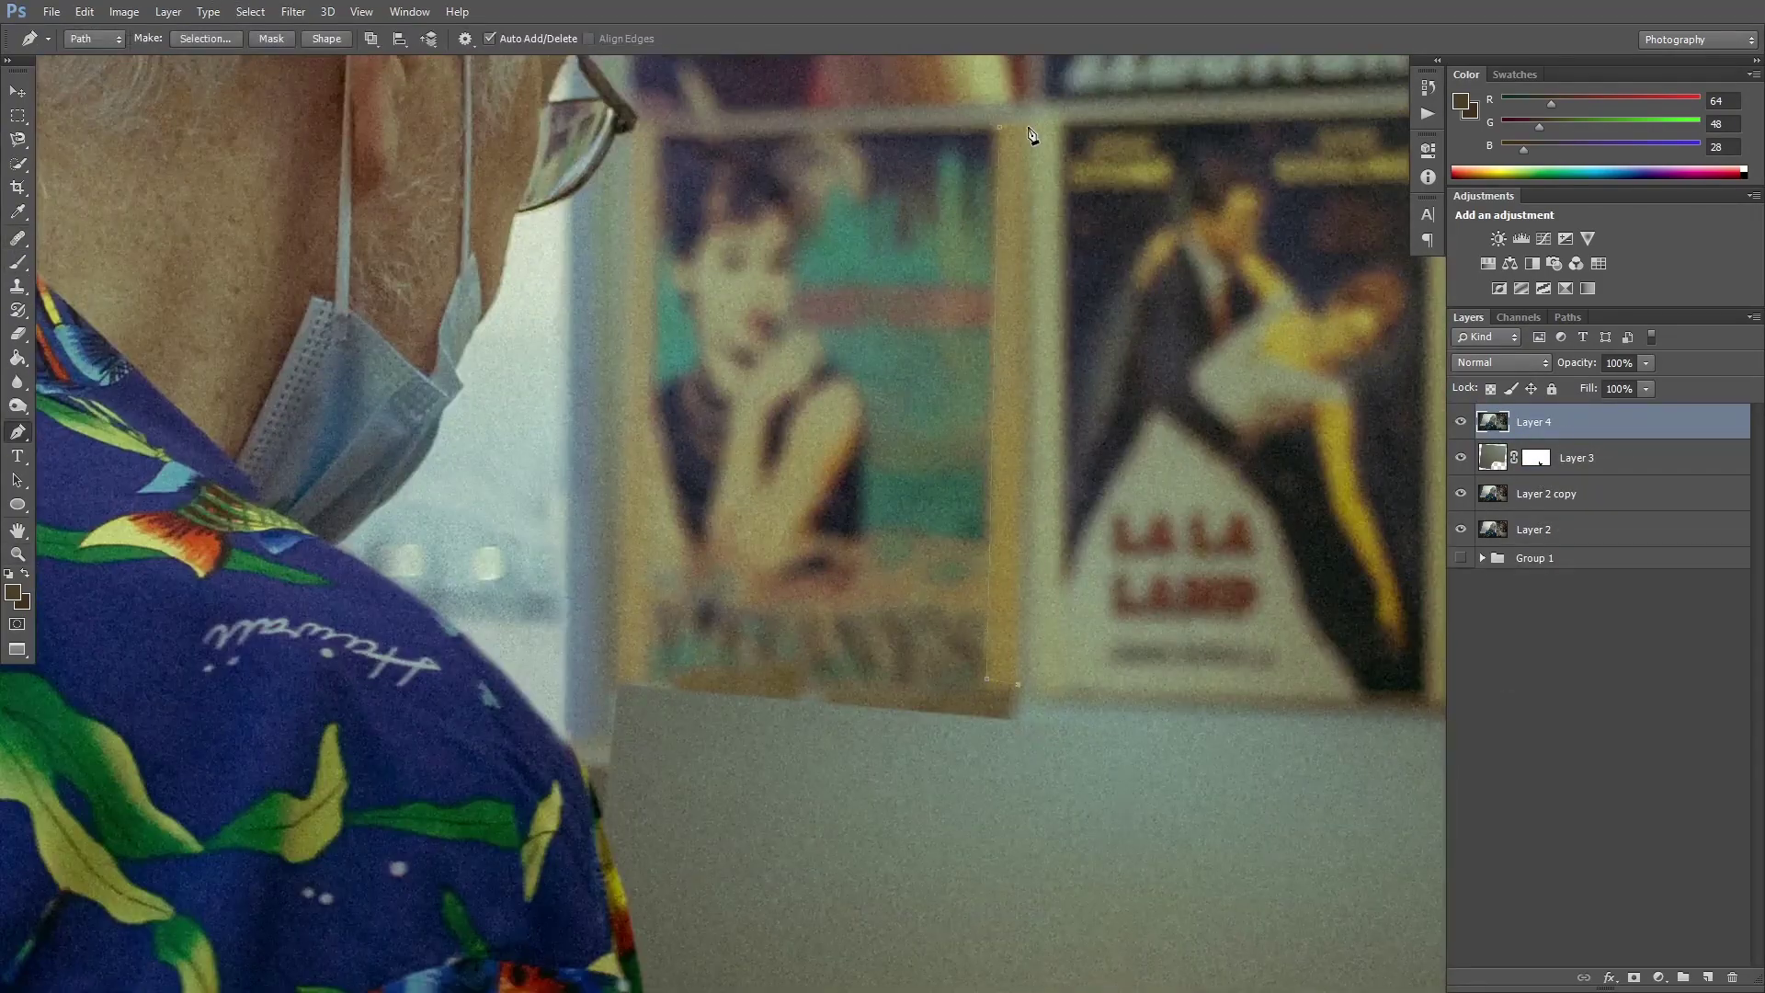
# Copy the path selection to a new layer and rotate the strip into the frame edge
pyautogui.rightClick(1004, 261)
pyautogui.click(1039, 297)
pyautogui.press('Return')
pyautogui.hotkey('ctrl', 'j')
pyautogui.hotkey('ctrl', 't')
pyautogui.moveTo(988, 443)
pyautogui.mouseDown()
pyautogui.moveTo(1048, 580)
pyautogui.moveTo(903, 715)
pyautogui.moveTo(1017, 729)
pyautogui.mouseUp()
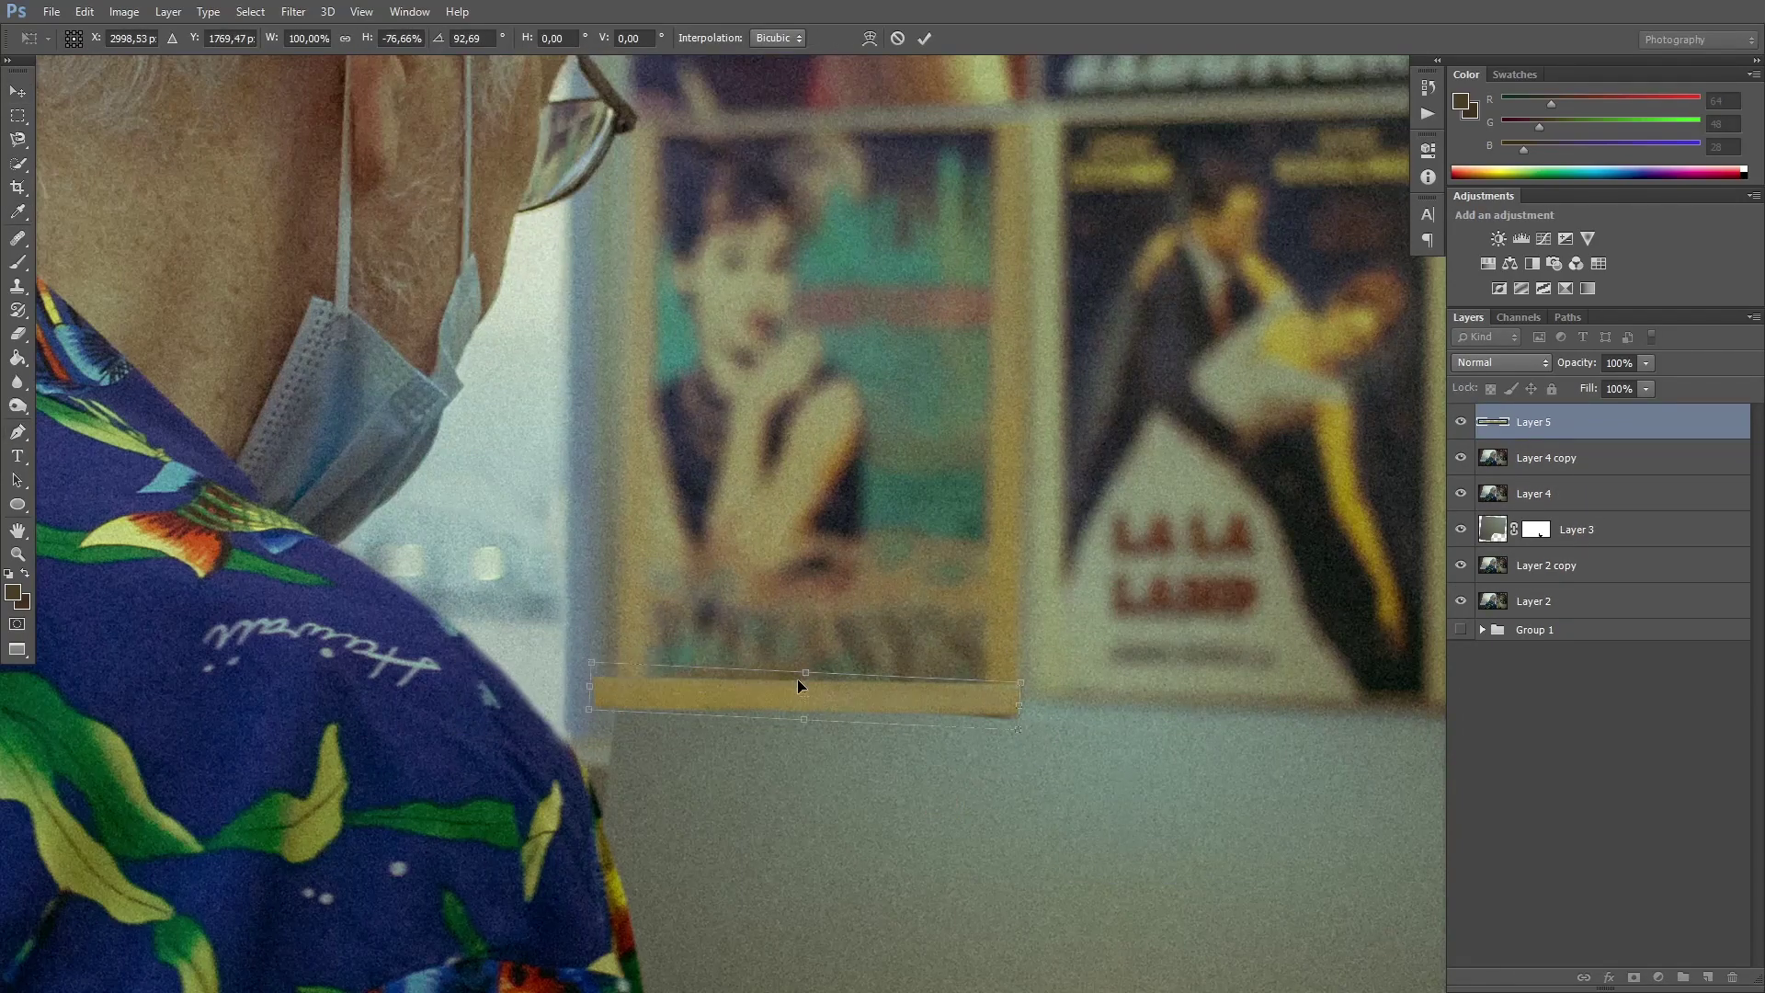
pyautogui.press('Return')
# Paint the strip's mask, zooming in on the poster edge near the glasses
pyautogui.press('b')
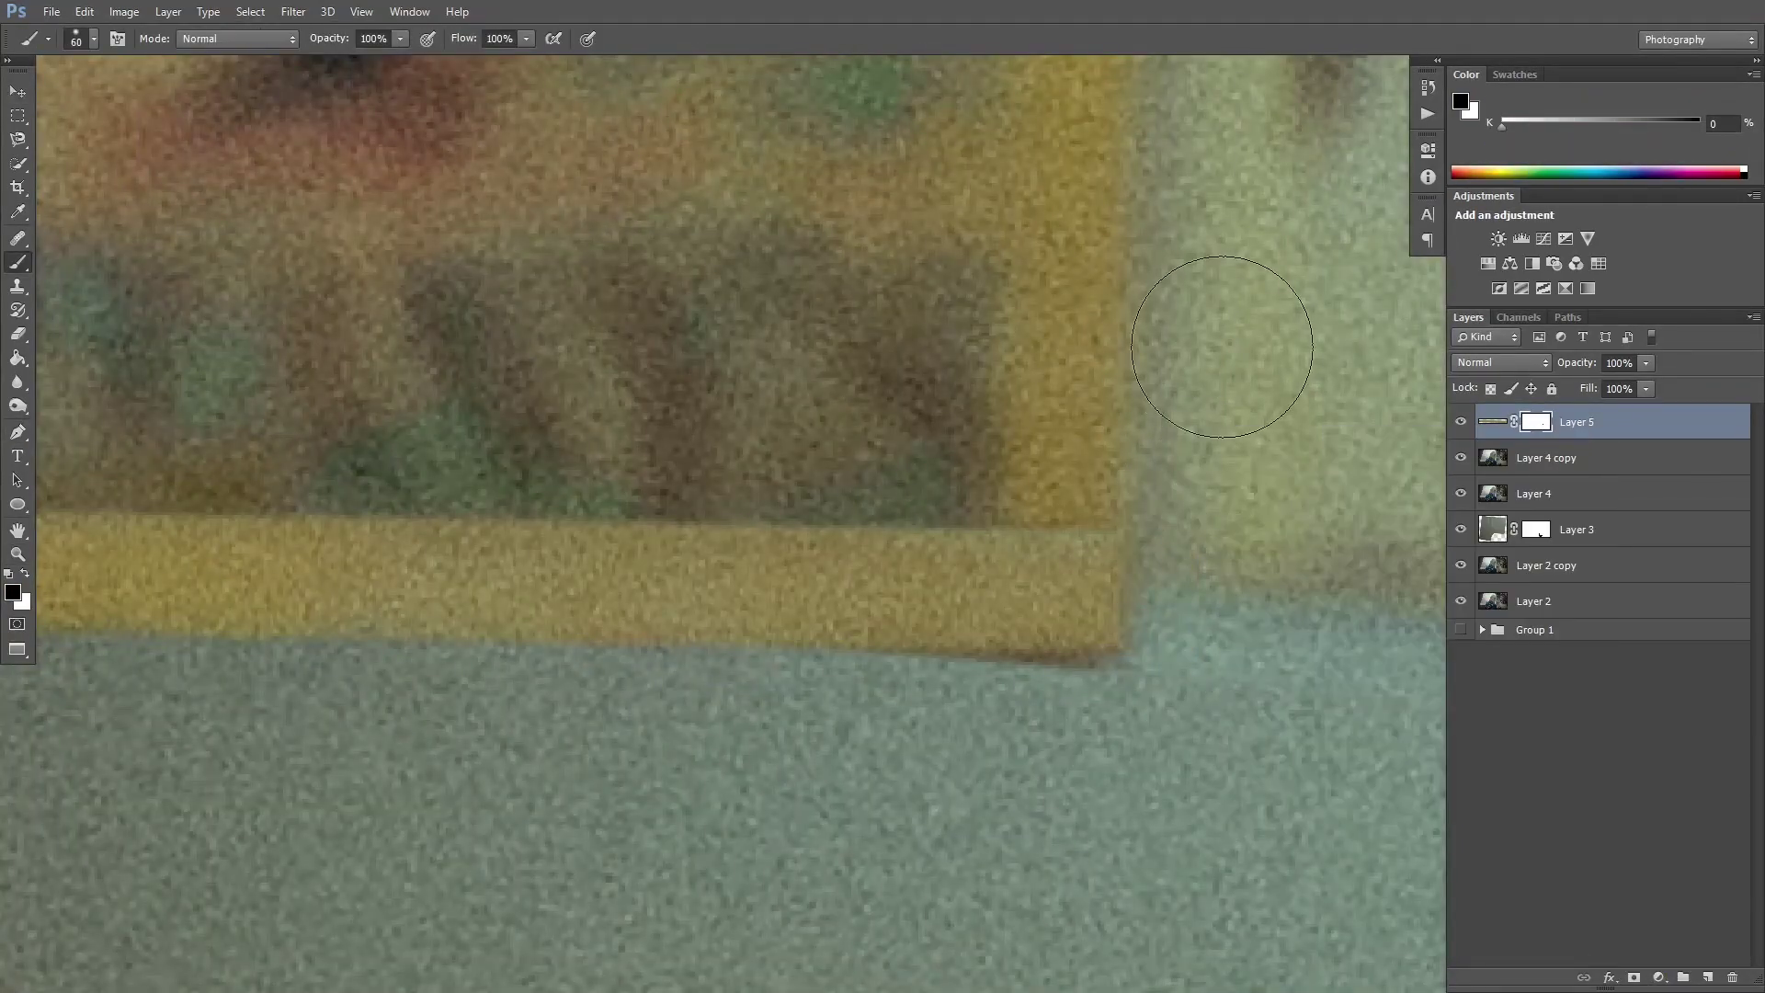
pyautogui.hotkey('ctrl', '0')
pyautogui.press('z')
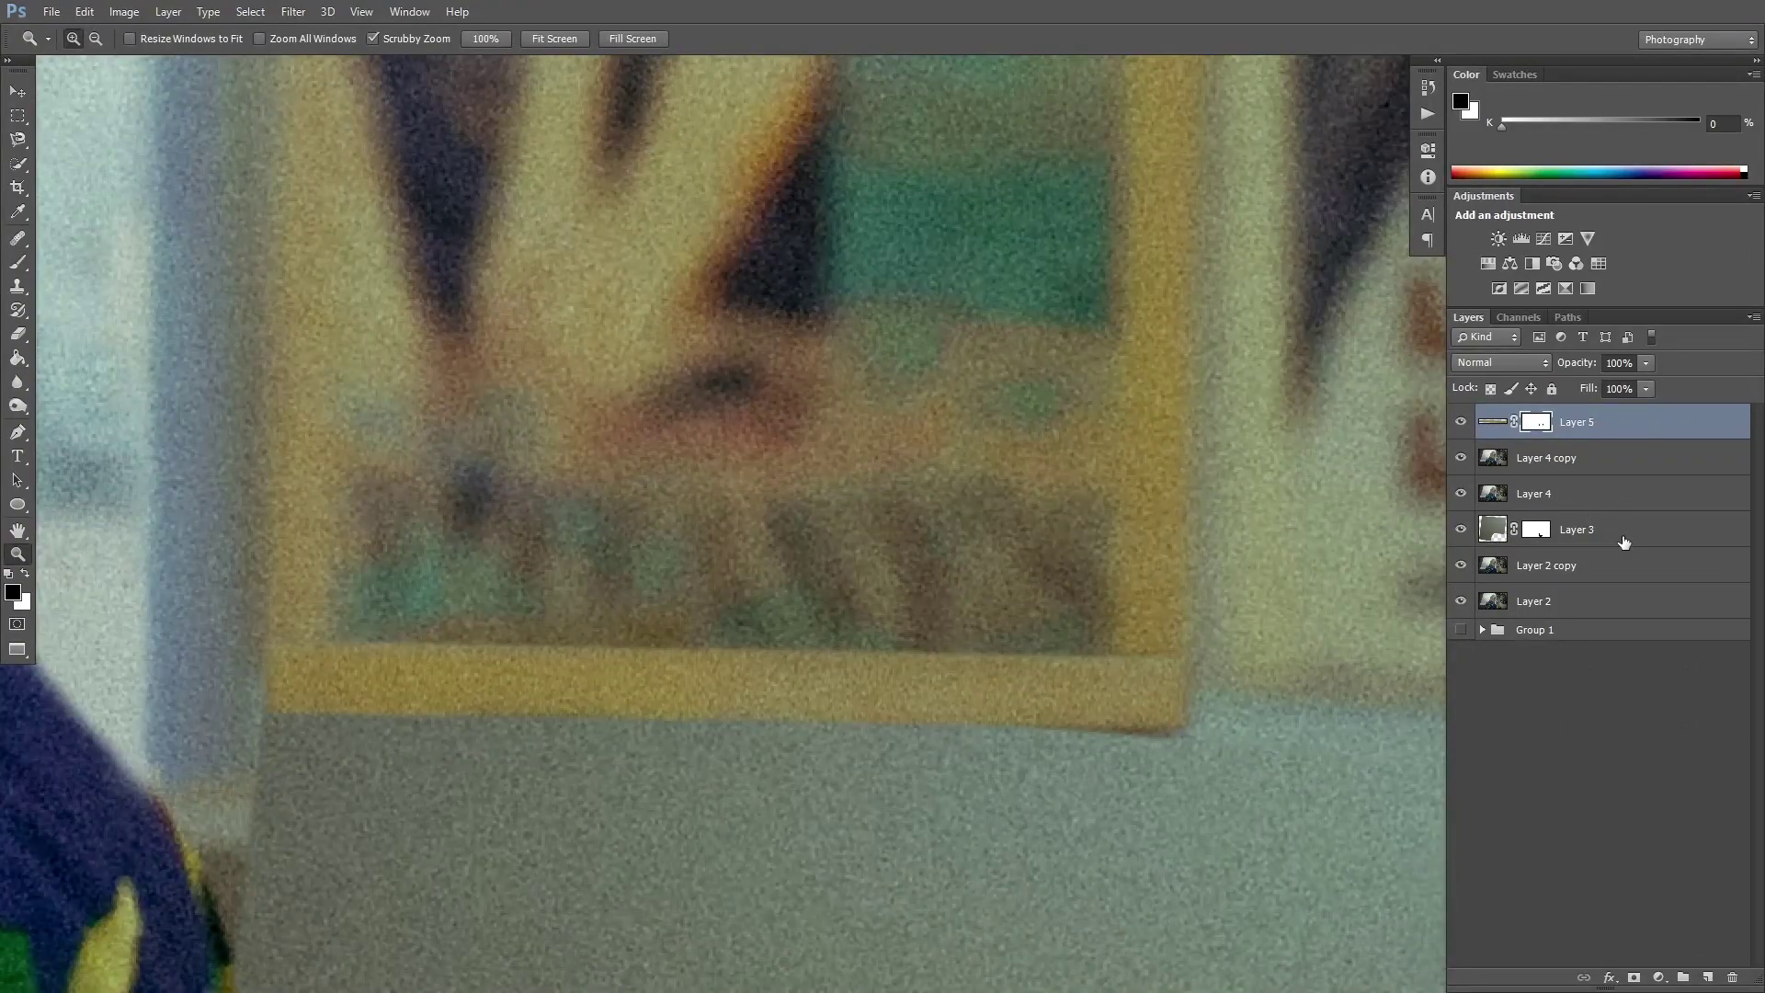
pyautogui.rightClick(883, 656)
pyautogui.click(965, 676)
pyautogui.click(1022, 426)
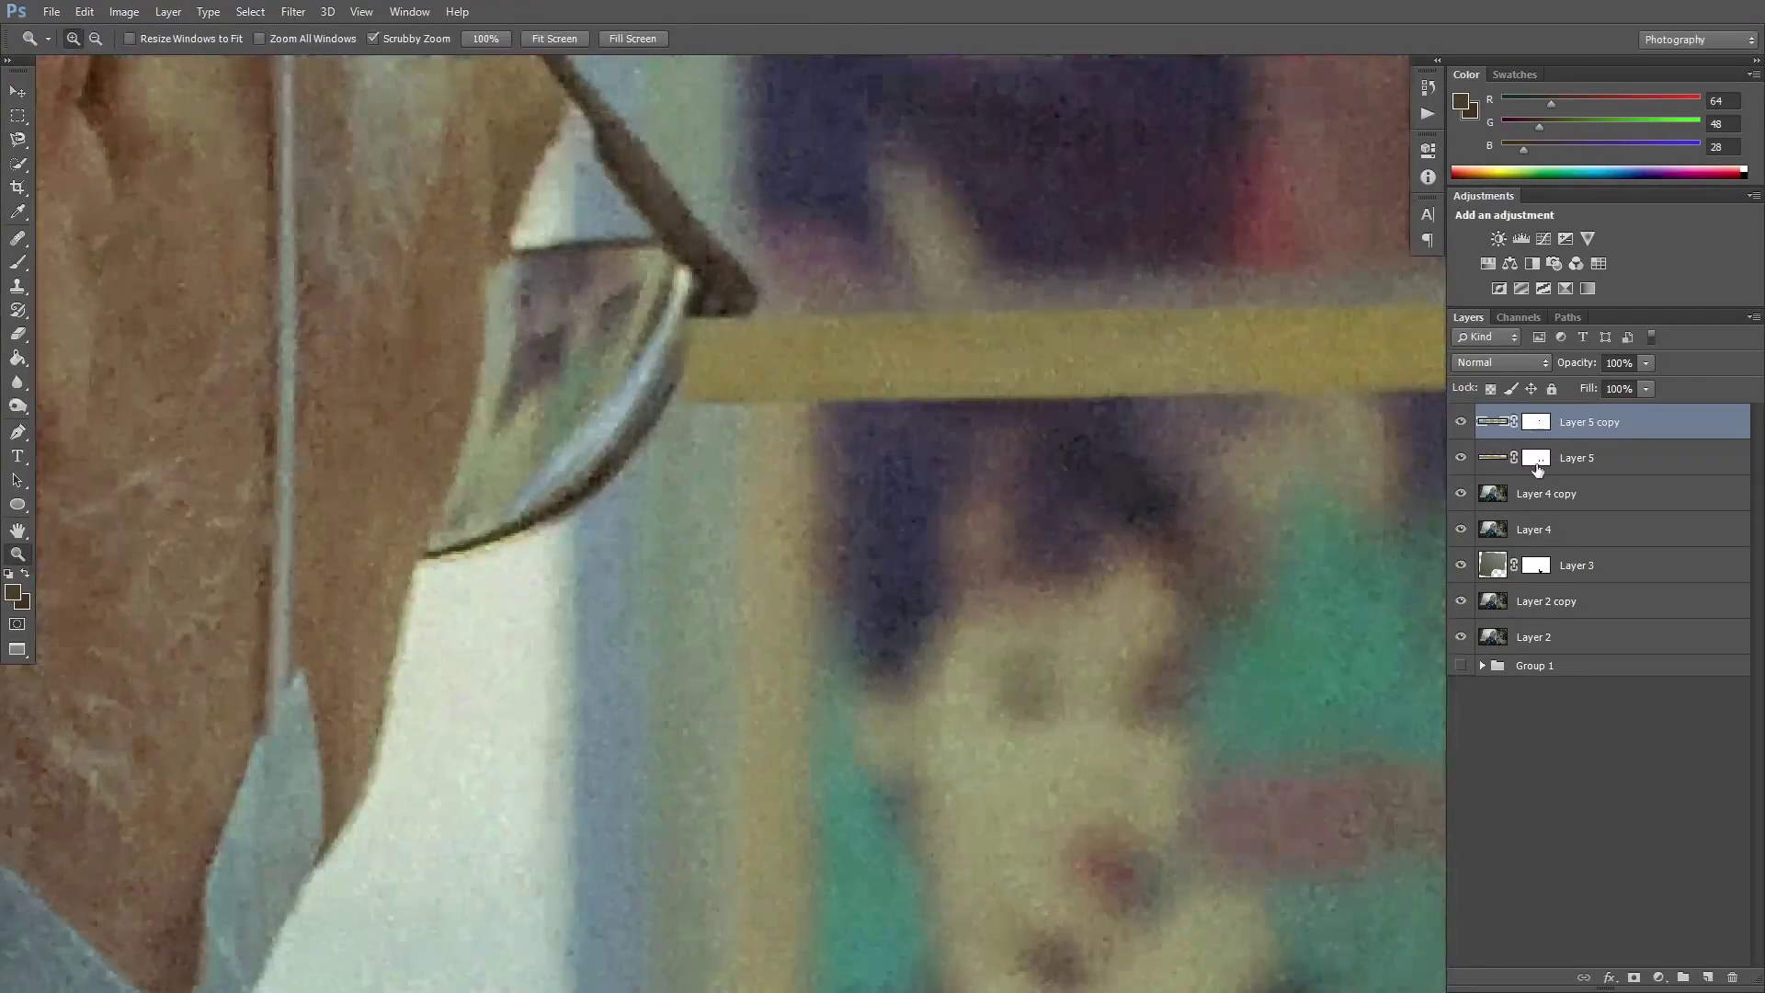
pyautogui.press('b')
pyautogui.rightClick(735, 504)
# Duplicate the wall patch layer and position the copy under the poster
pyautogui.hotkey('ctrl', '0')
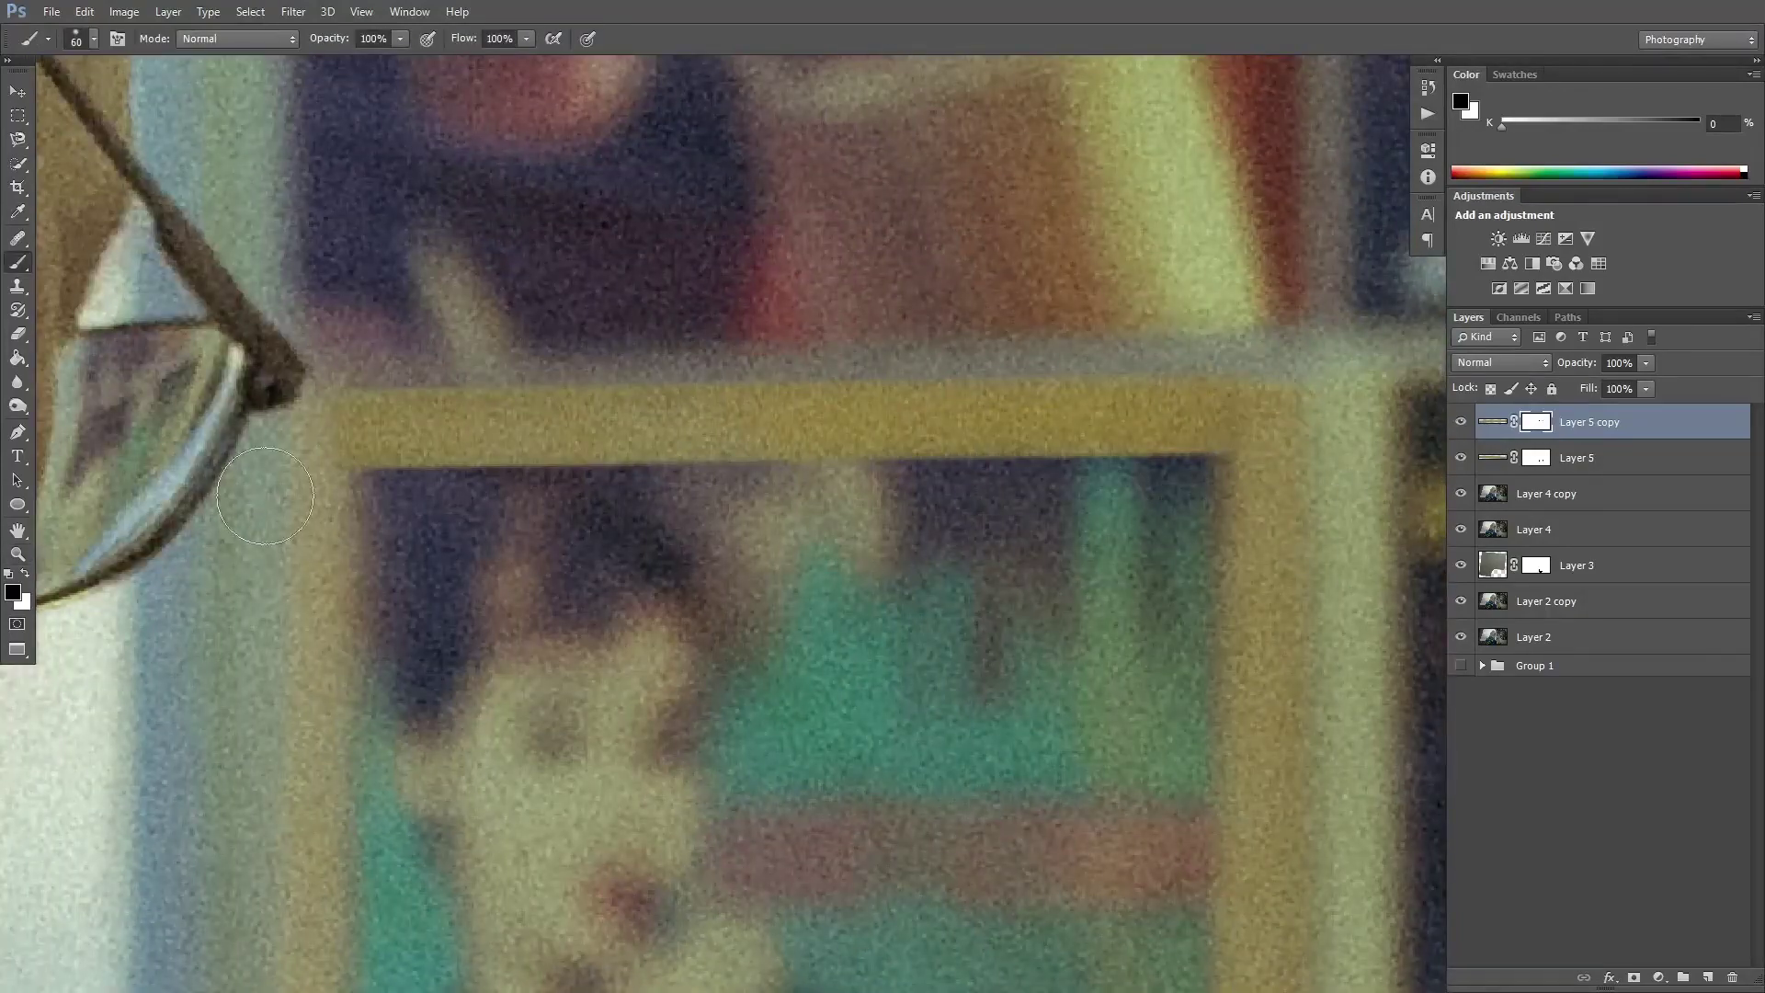
pyautogui.hotkey('ctrl', '0')
pyautogui.press('z')
pyautogui.click(1140, 551)
pyautogui.click(1577, 564)
pyautogui.moveTo(1576, 565); pyautogui.dragTo(1576, 478)
# Fit the photo on screen, zoom in on the posters, and prepare the brush
pyautogui.rightClick(1113, 676)
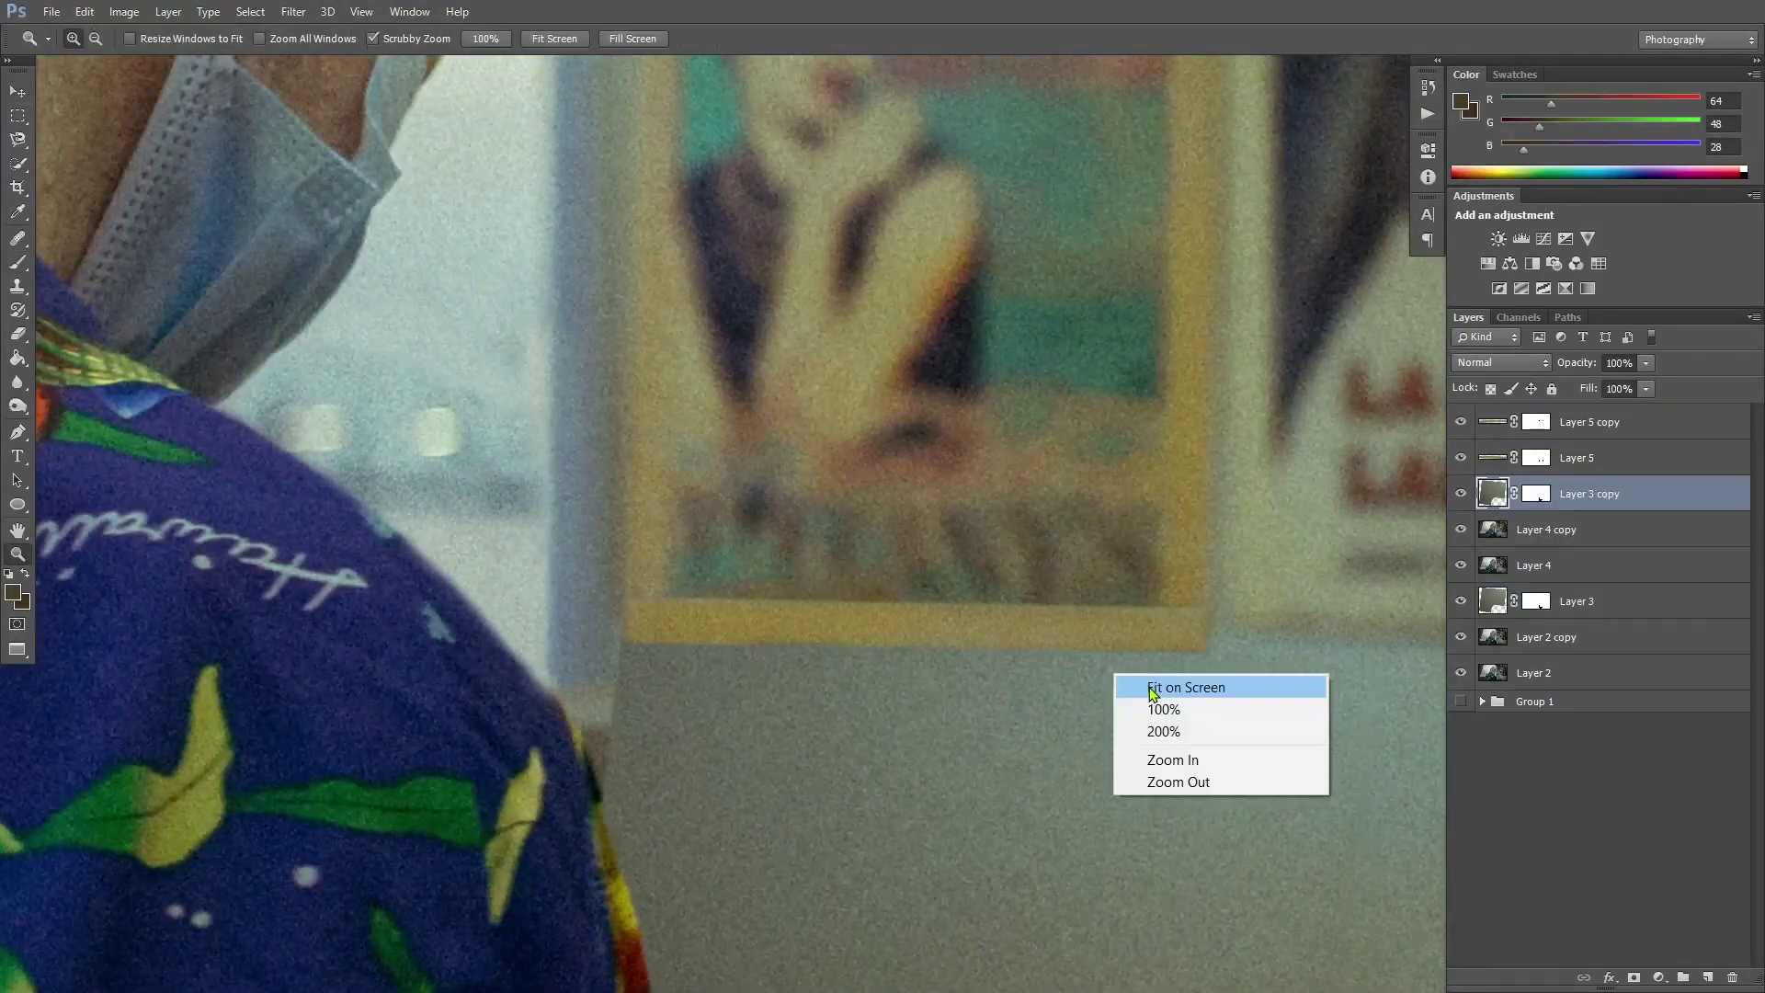
pyautogui.click(1152, 687)
pyautogui.click(924, 699)
pyautogui.press('b')
pyautogui.rightClick(922, 661)
pyautogui.press('Escape')
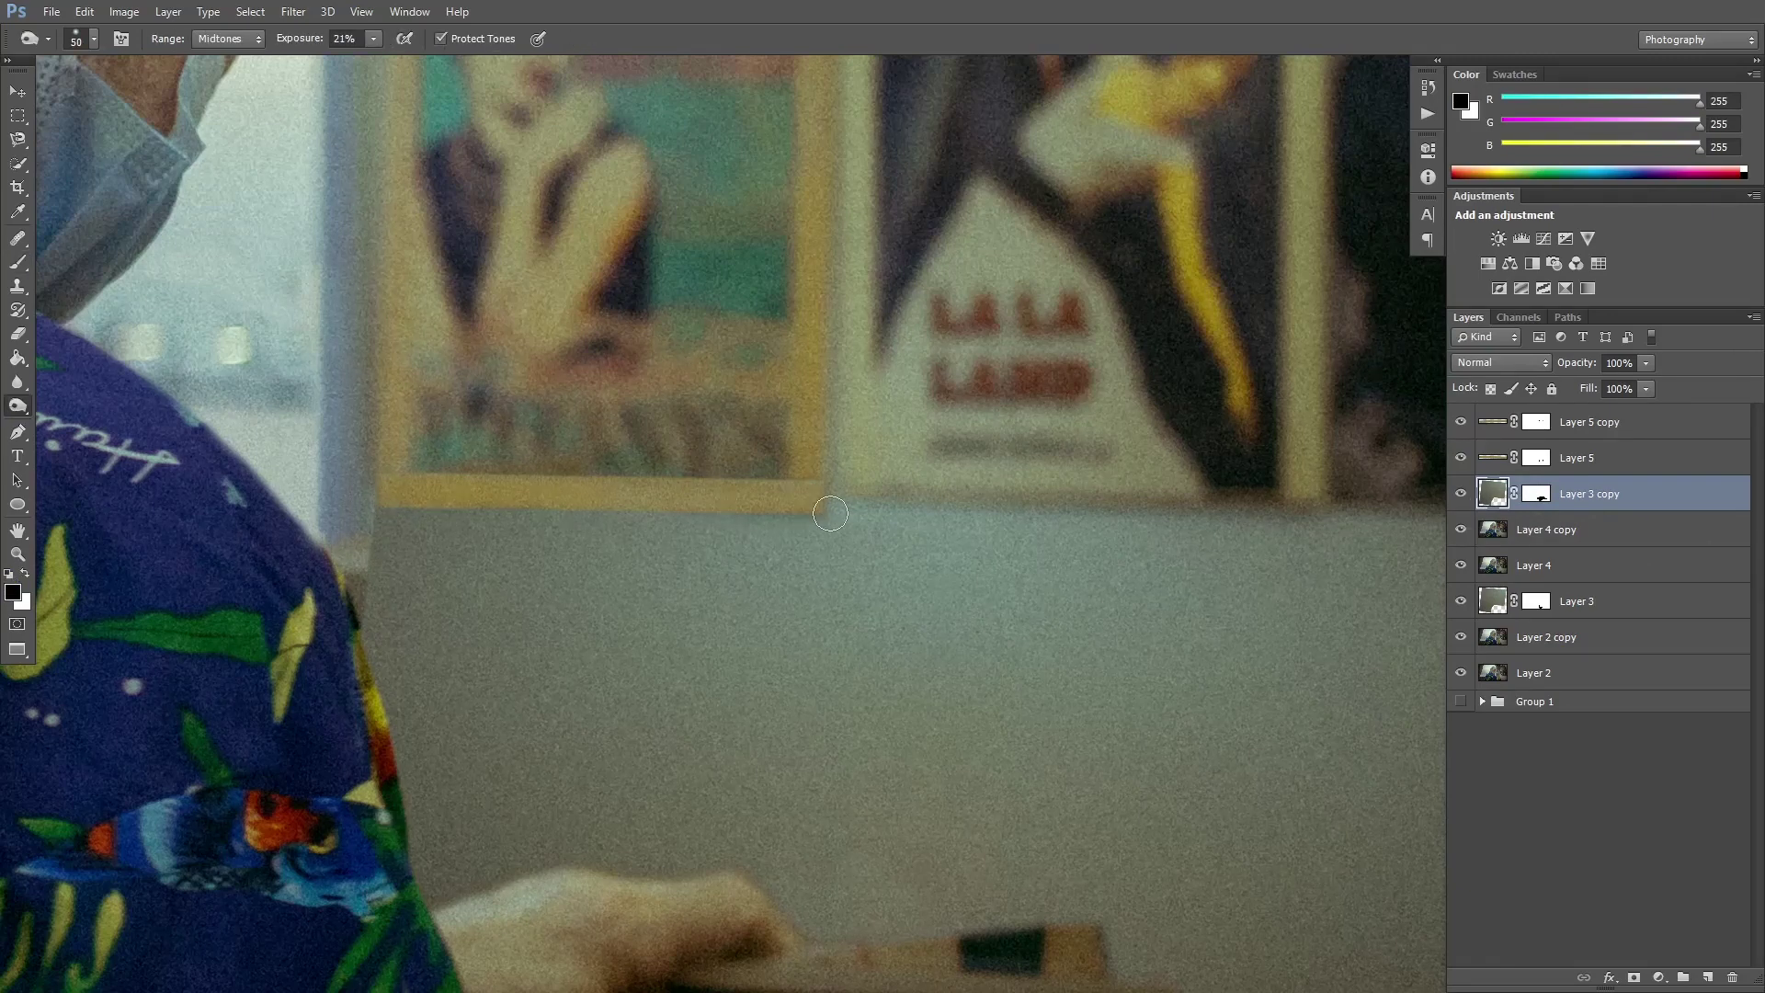
# Paint white on the Layer 3 copy mask to blend it along the poster bottom
pyautogui.click(1534, 493)
pyautogui.press('b')
pyautogui.press('x')
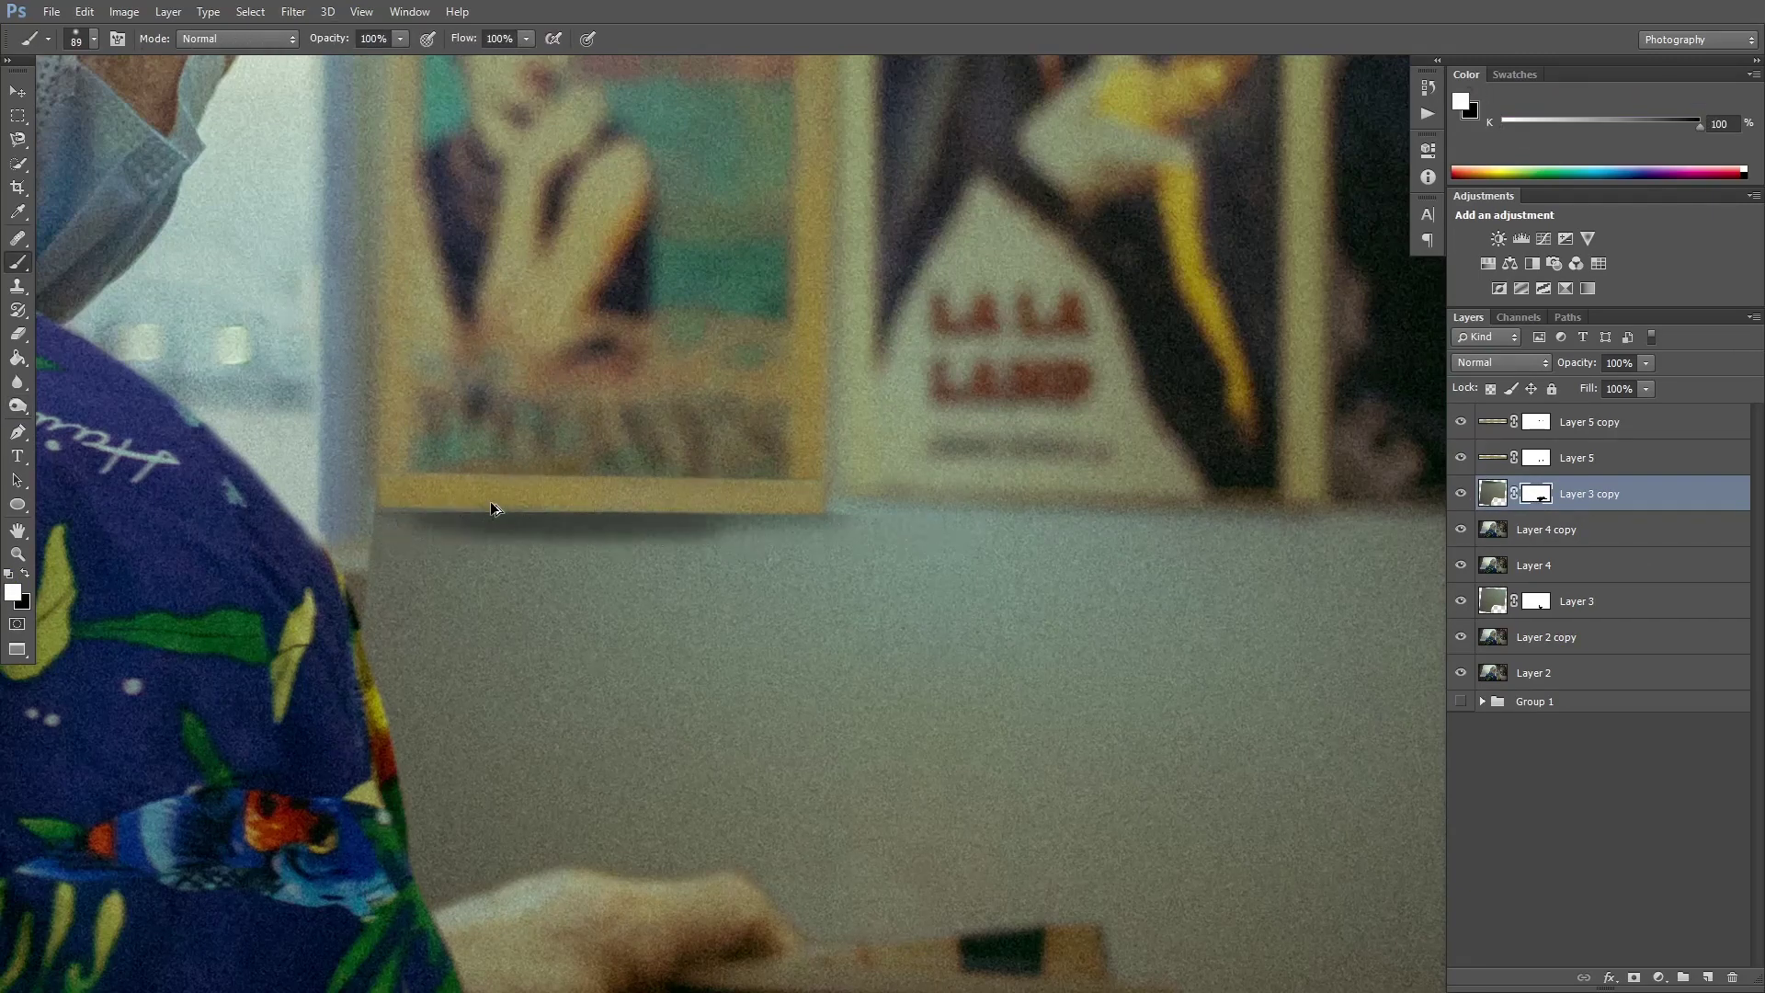
pyautogui.press('z')
pyautogui.hotkey('ctrl', '0')
pyautogui.click(1235, 704)
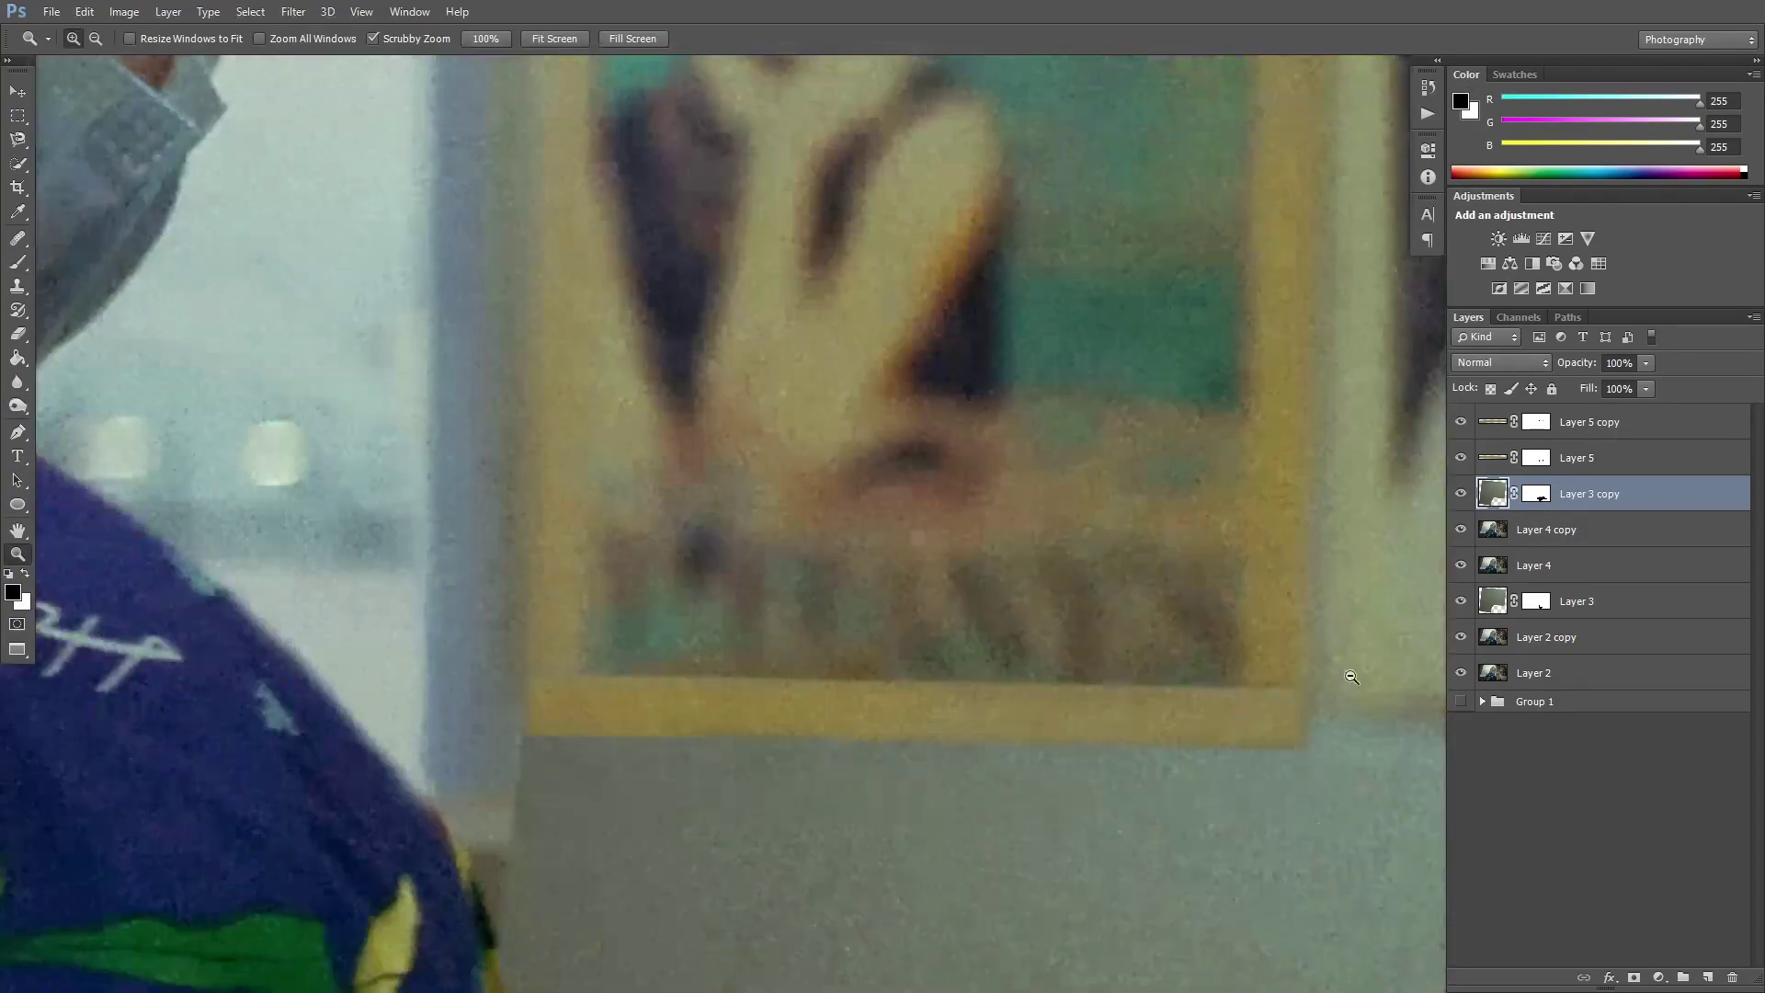
pyautogui.press('b')
pyautogui.moveTo(552, 721); pyautogui.dragTo(928, 721)
pyautogui.press('z')
pyautogui.hotkey('ctrl', '0')
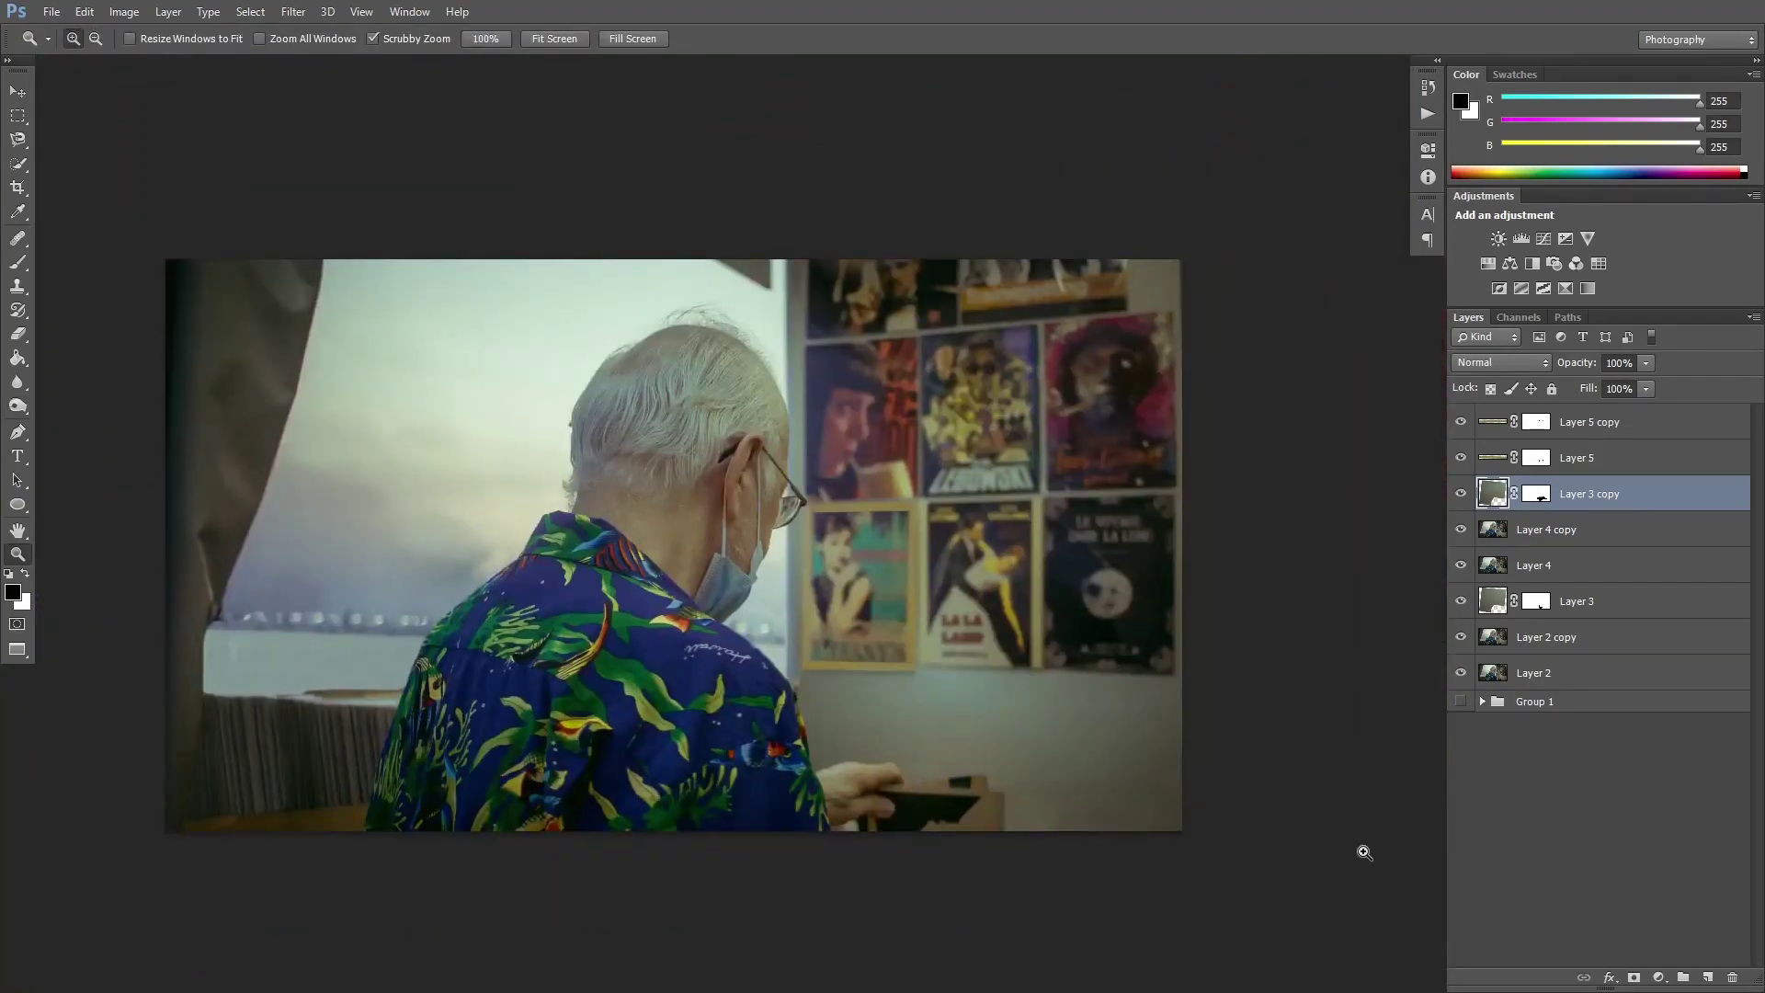
# Stamp visible layers into Layer 6, heal the dark patch atop the hair, and fit to screen
pyautogui.click(882, 221)
pyautogui.hotkey('ctrl', 'alt', 'shift', 'e')
pyautogui.press('j')
pyautogui.moveTo(1121, 257)
pyautogui.mouseDown()
pyautogui.moveTo(1253, 236)
pyautogui.moveTo(890, 174)
pyautogui.mouseUp()
pyautogui.hotkey('ctrl', '0')
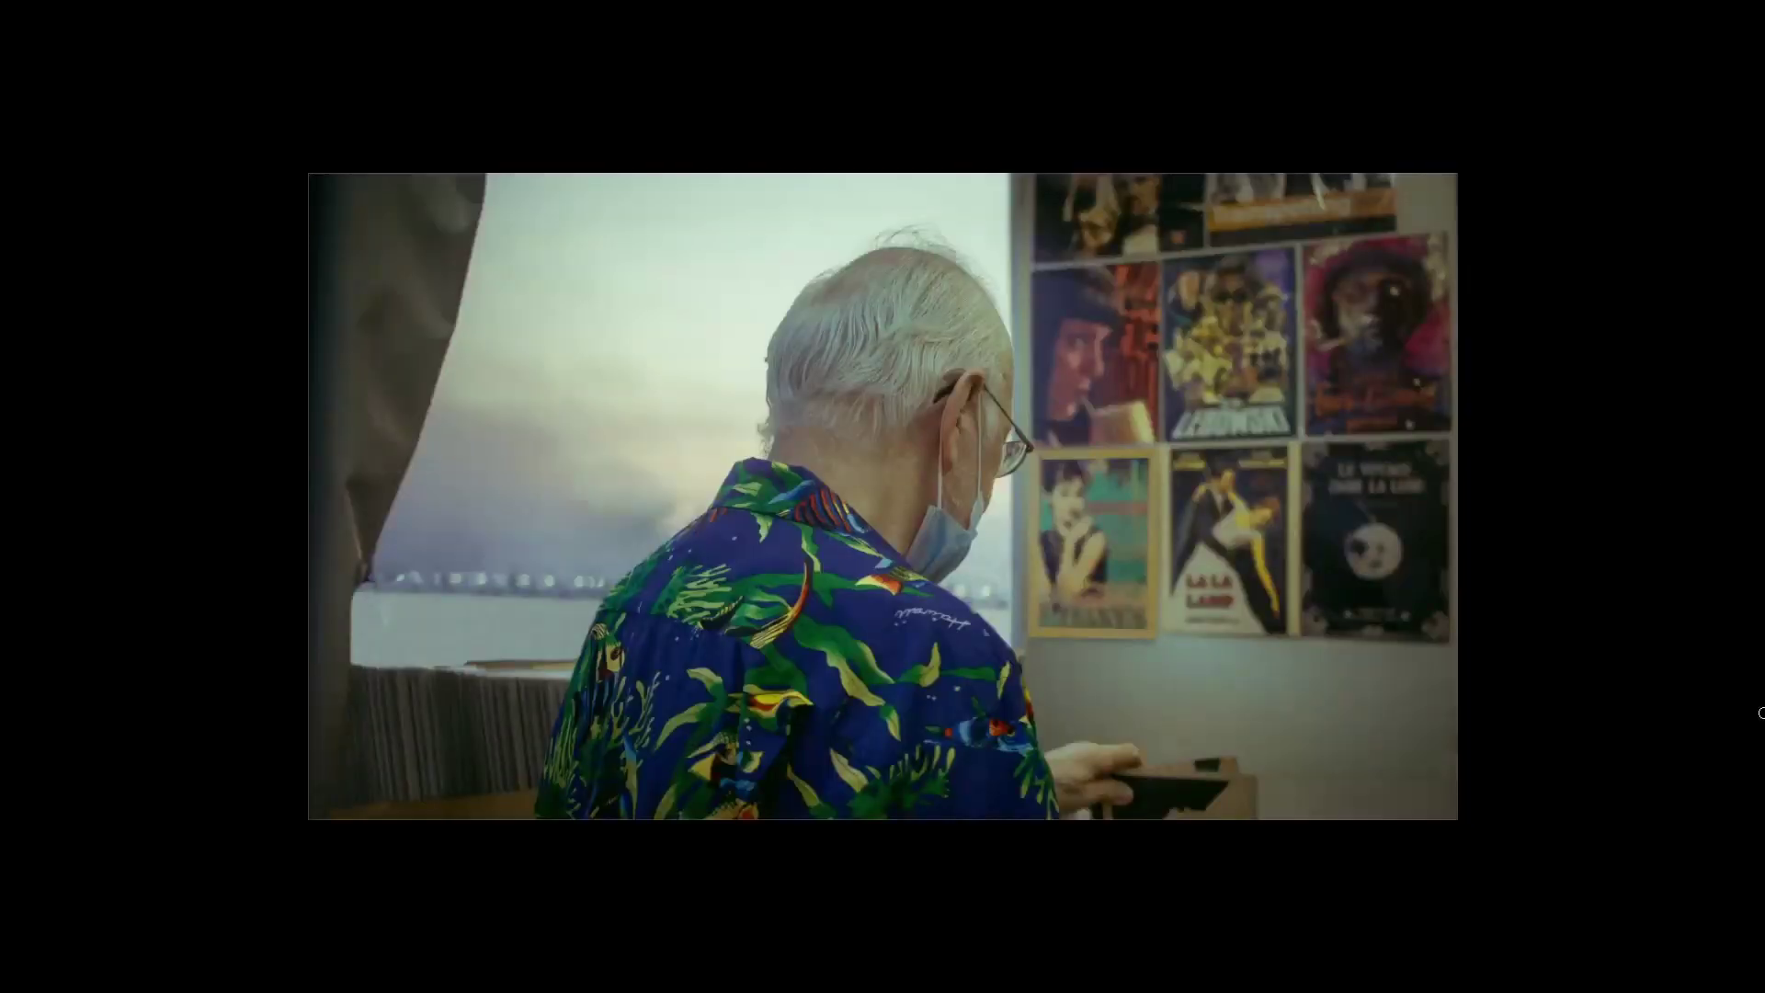